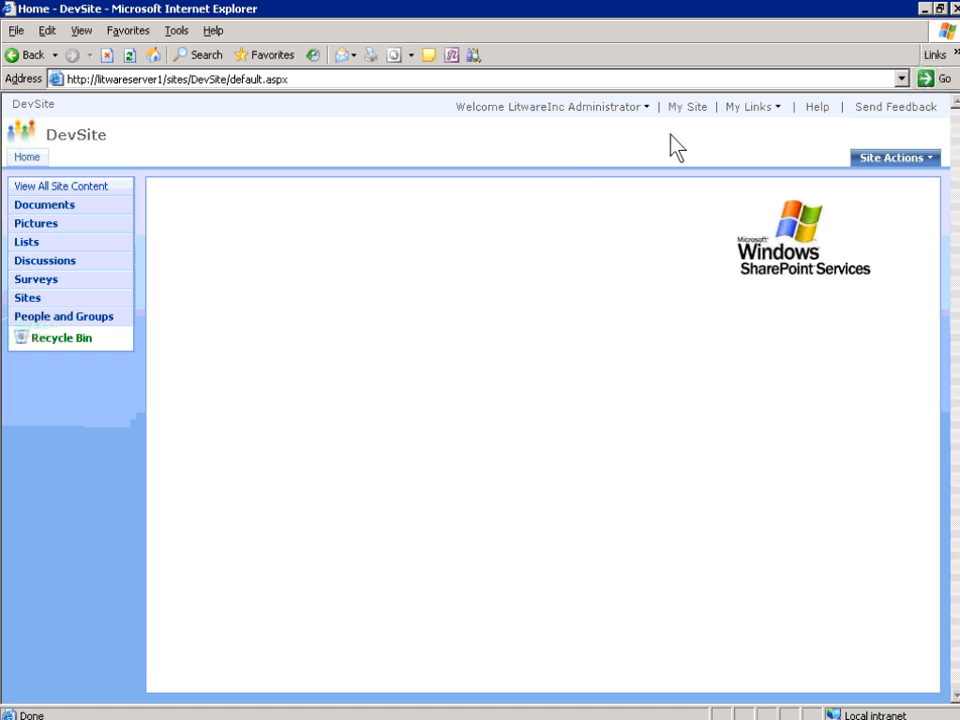
Create a custom list named Clients on the DevSite site
click(920, 160)
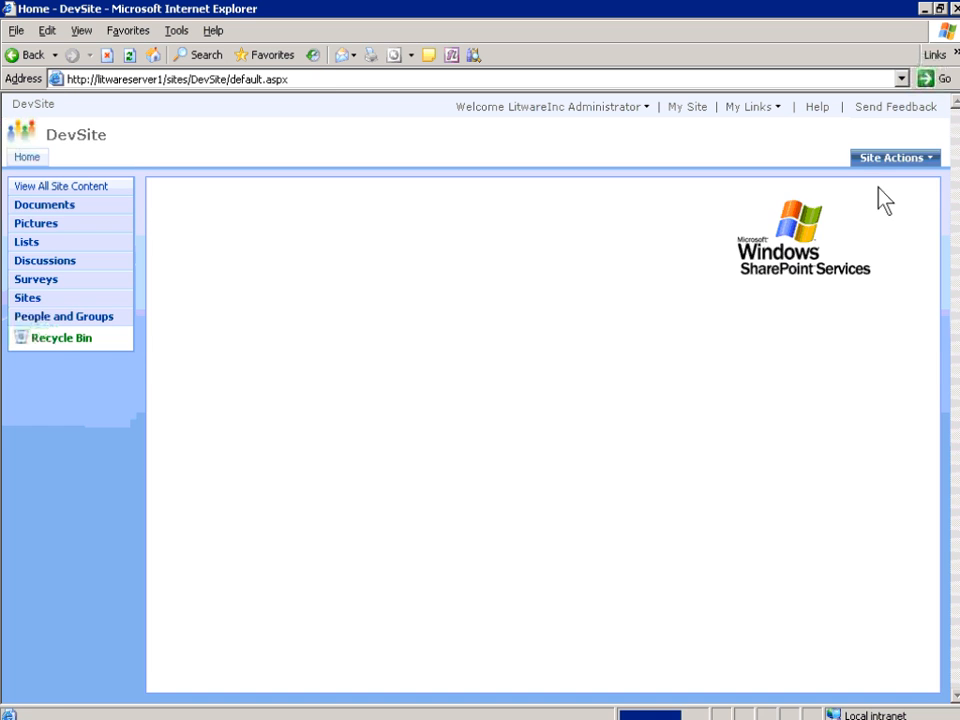
click(881, 194)
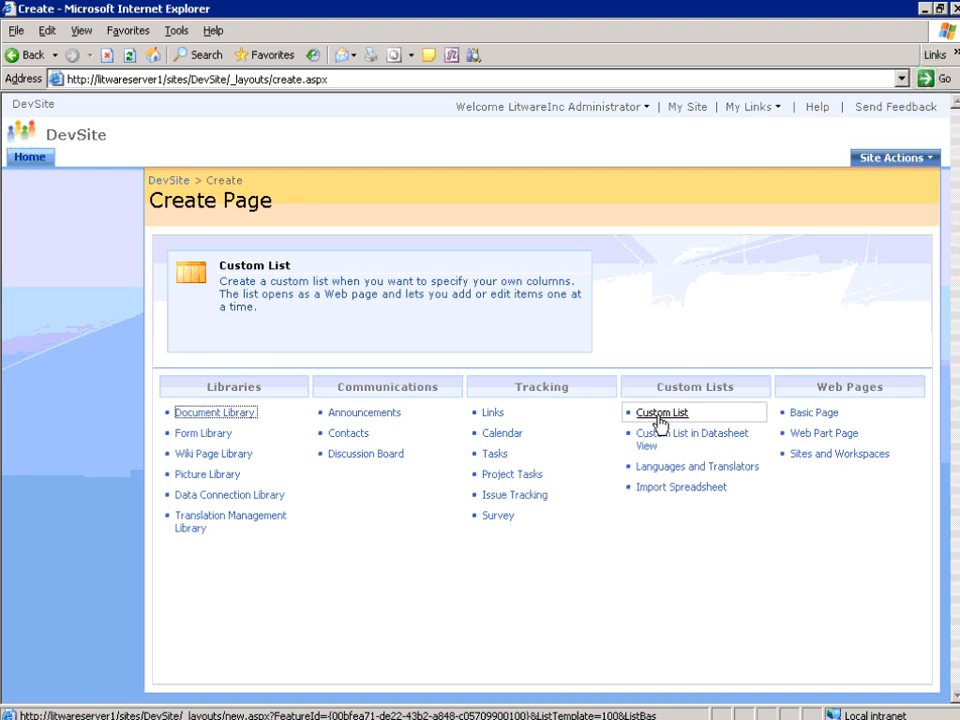
click(659, 414)
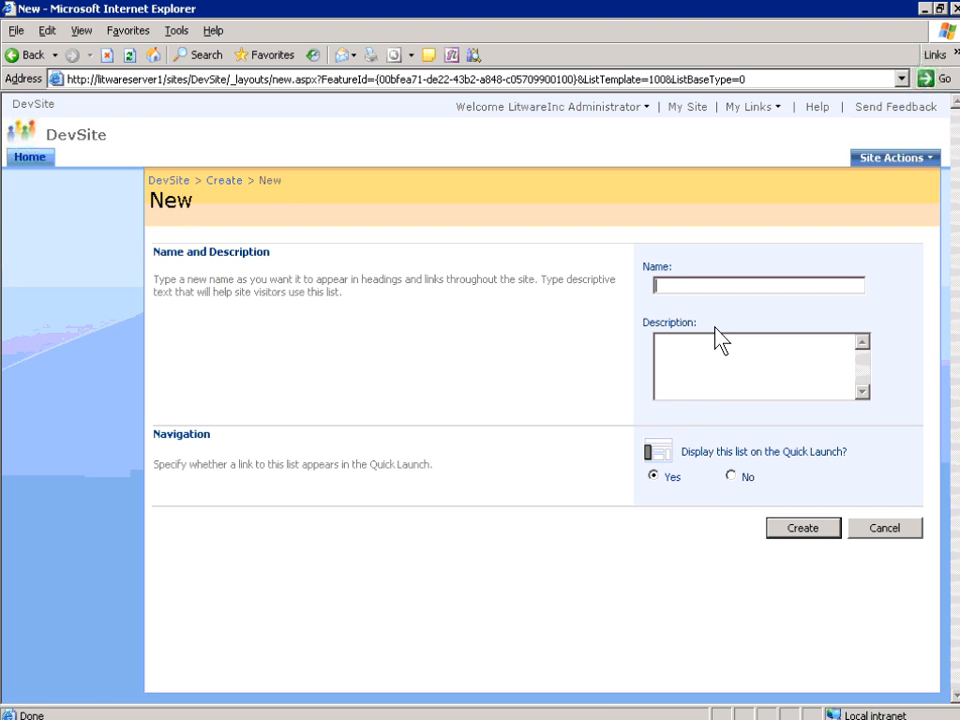
text(Clients)
click(801, 529)
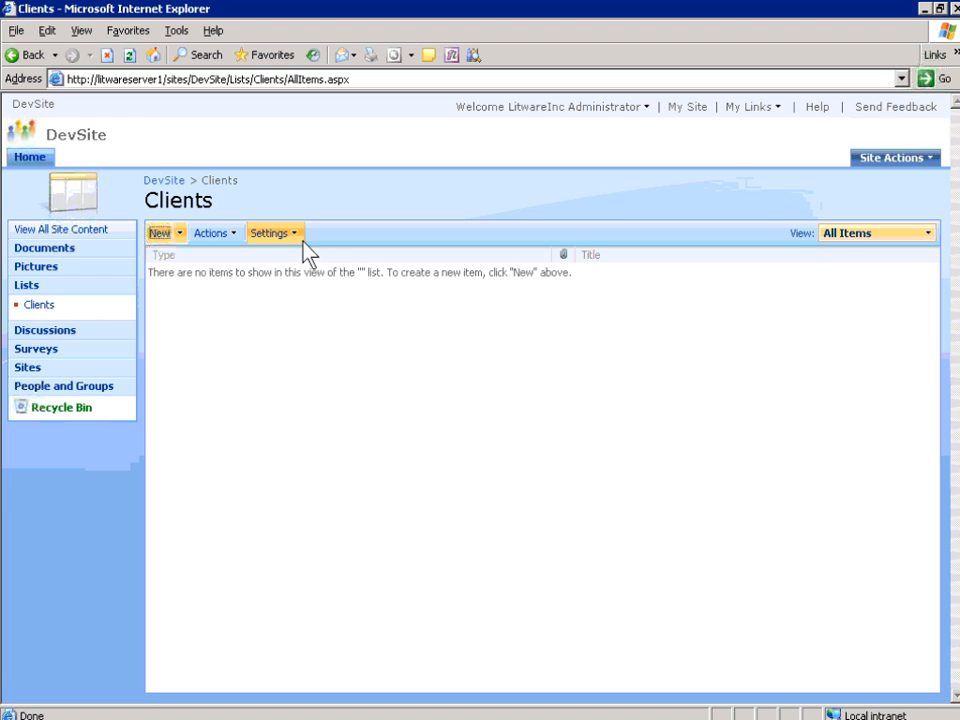
Rename the Title column of the Clients list to Client in the list settings
click(300, 242)
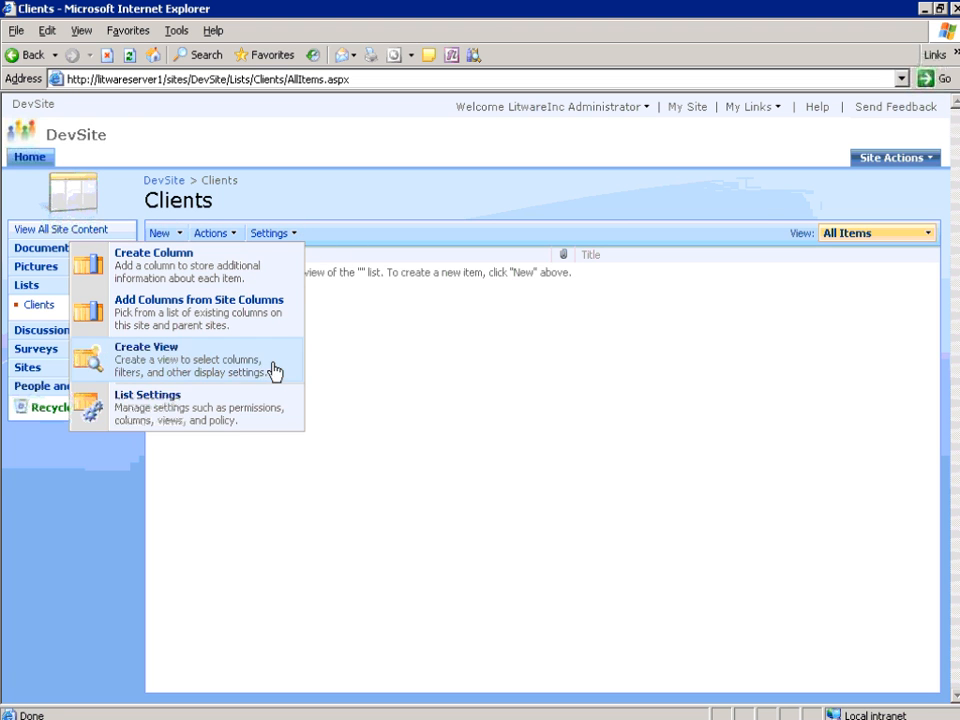
click(253, 408)
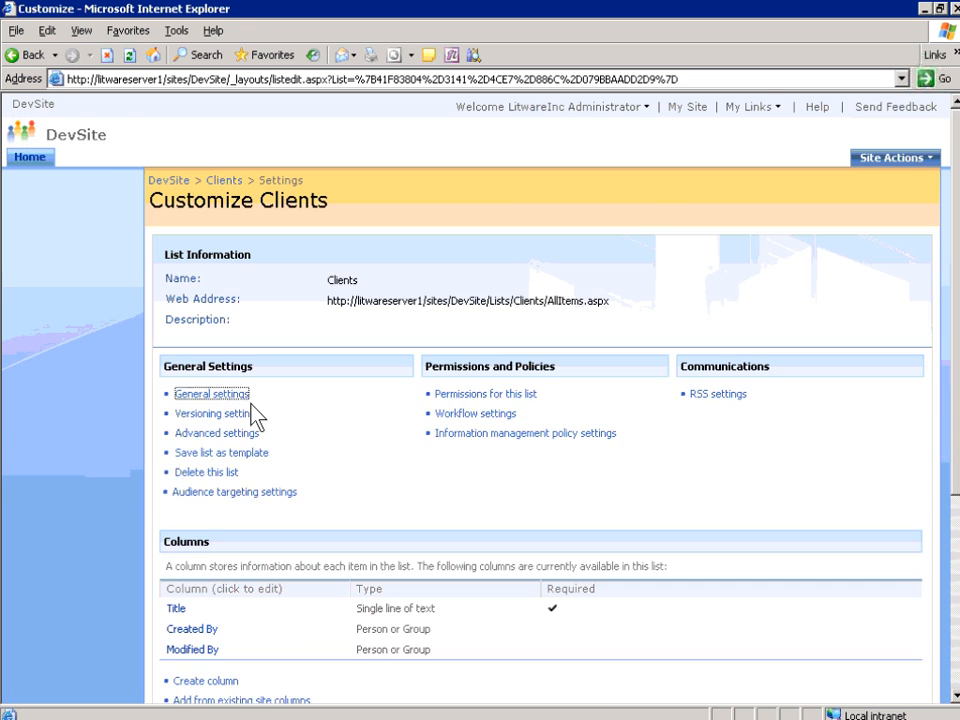
scroll(252, 413, down, 2)
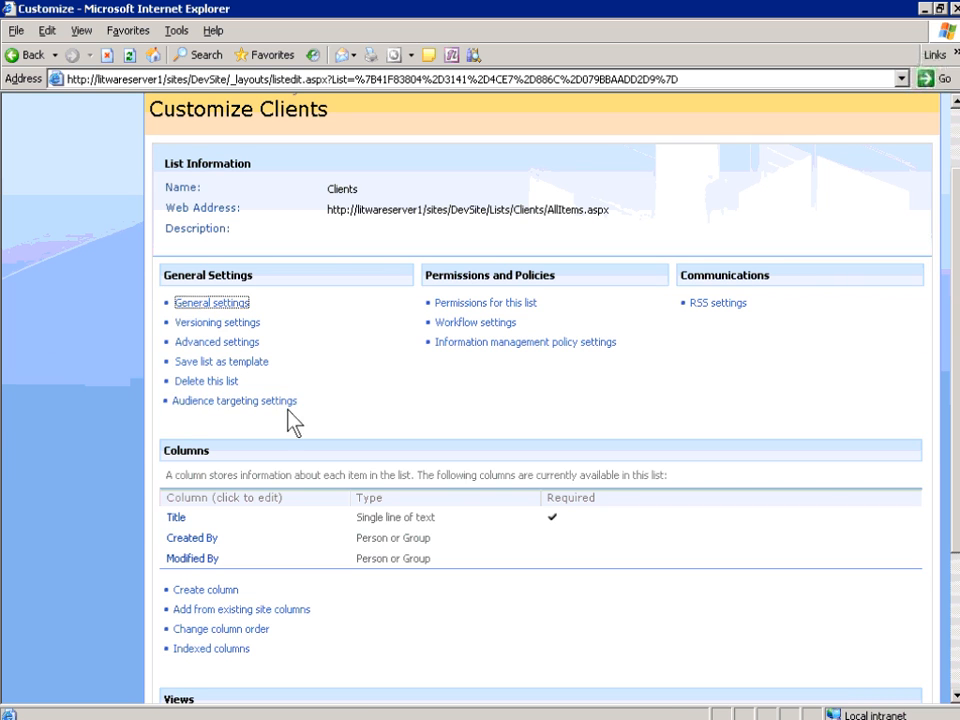
click(176, 519)
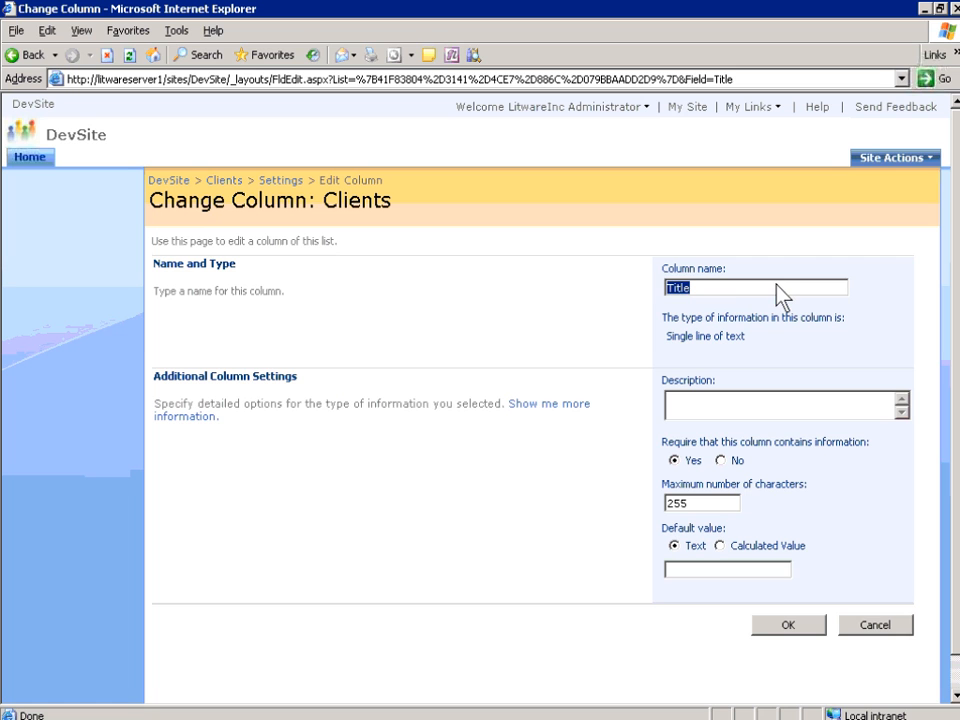
text(Cliet)
key(BackSpace)
text(nt)
click(791, 628)
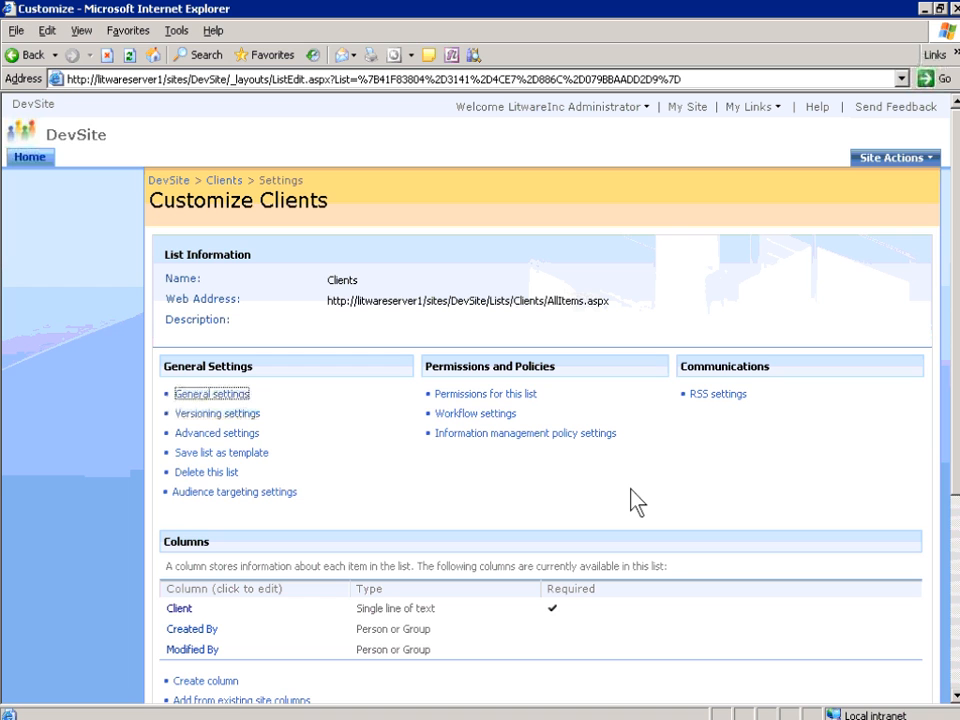
scroll(637, 502, down, 2)
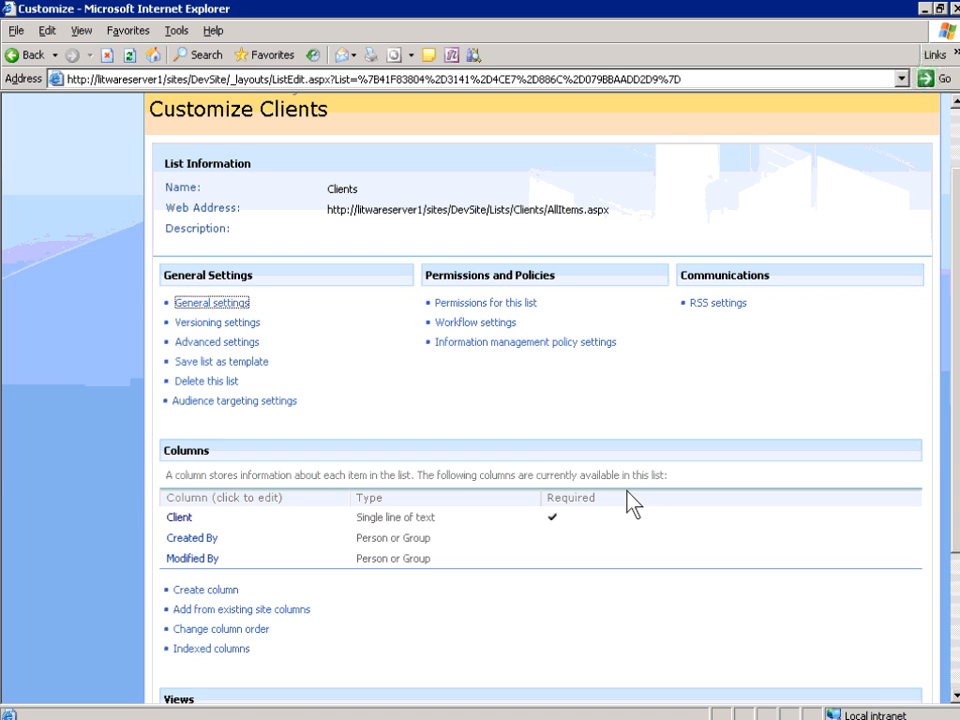
click(216, 591)
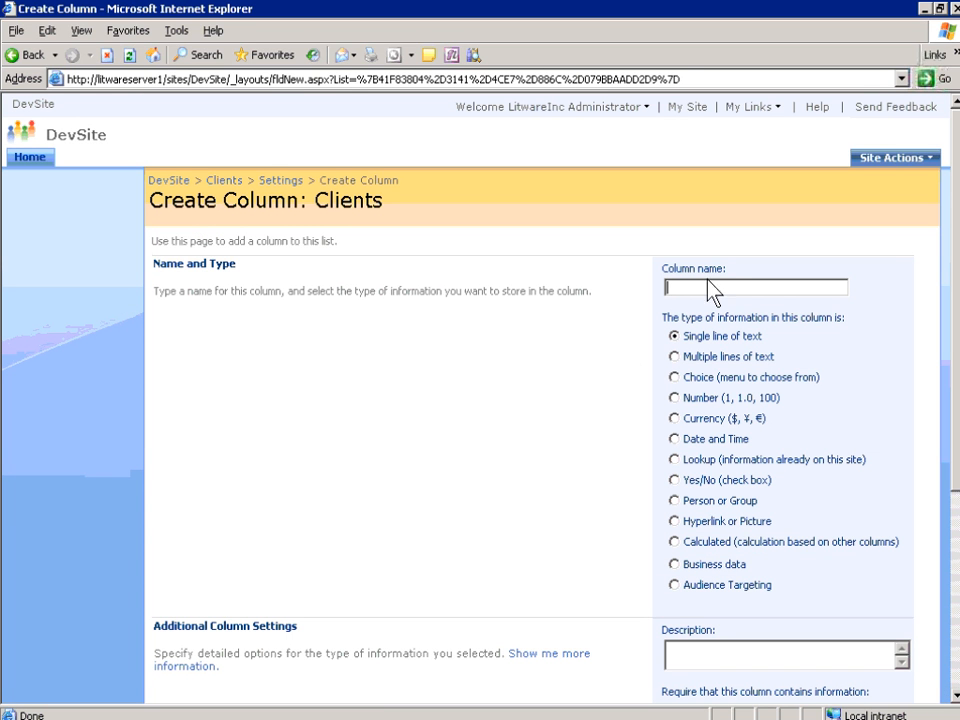
text(Rating)
click(673, 377)
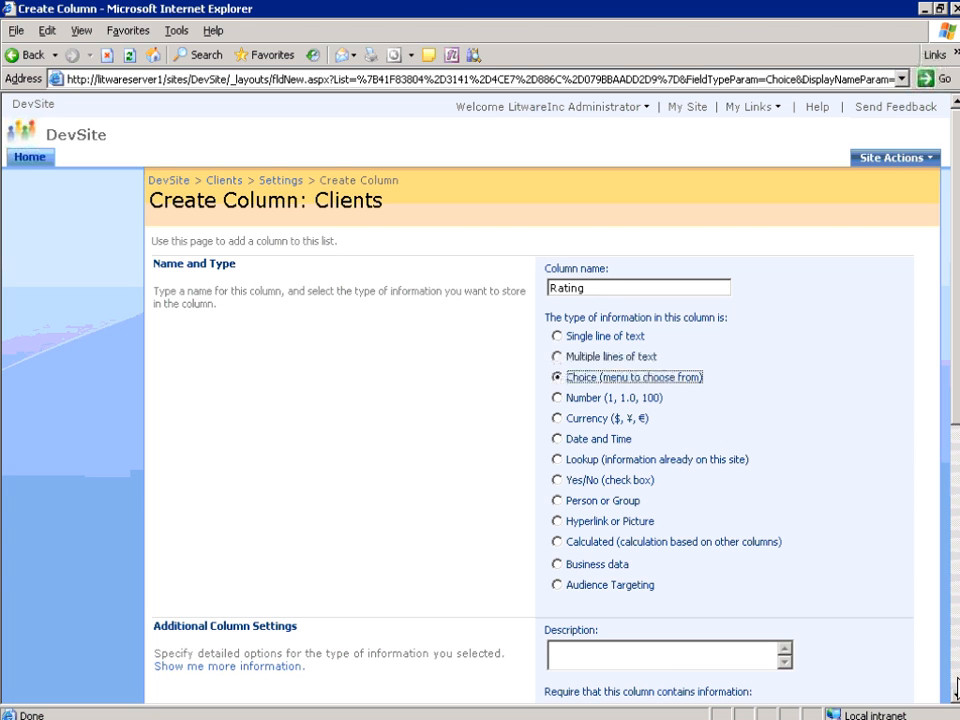
scroll(905, 685, down, 5)
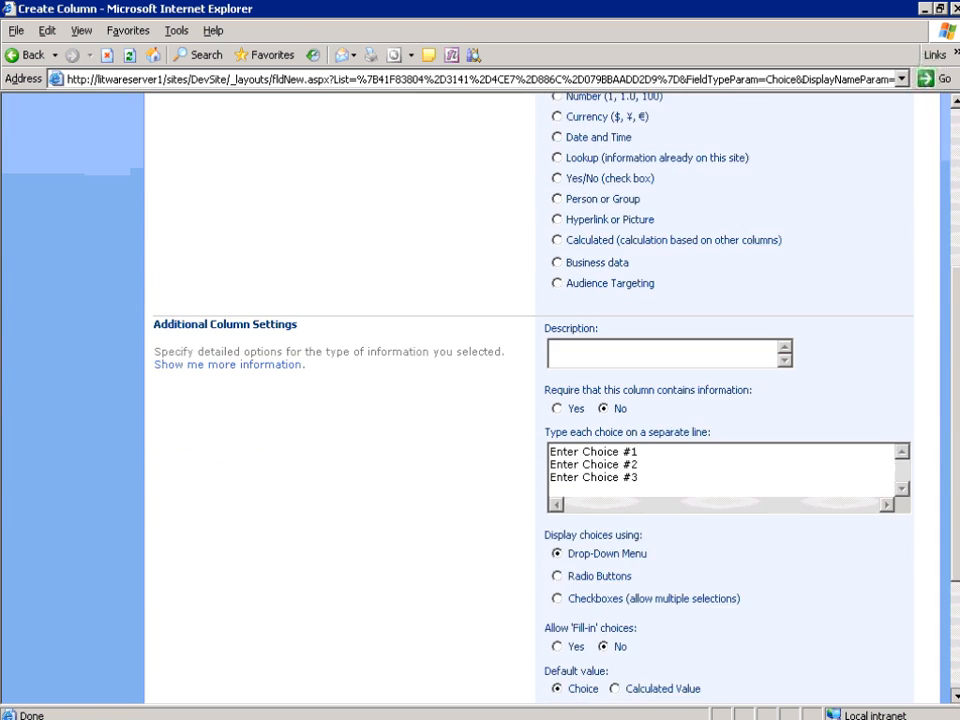
click(875, 592)
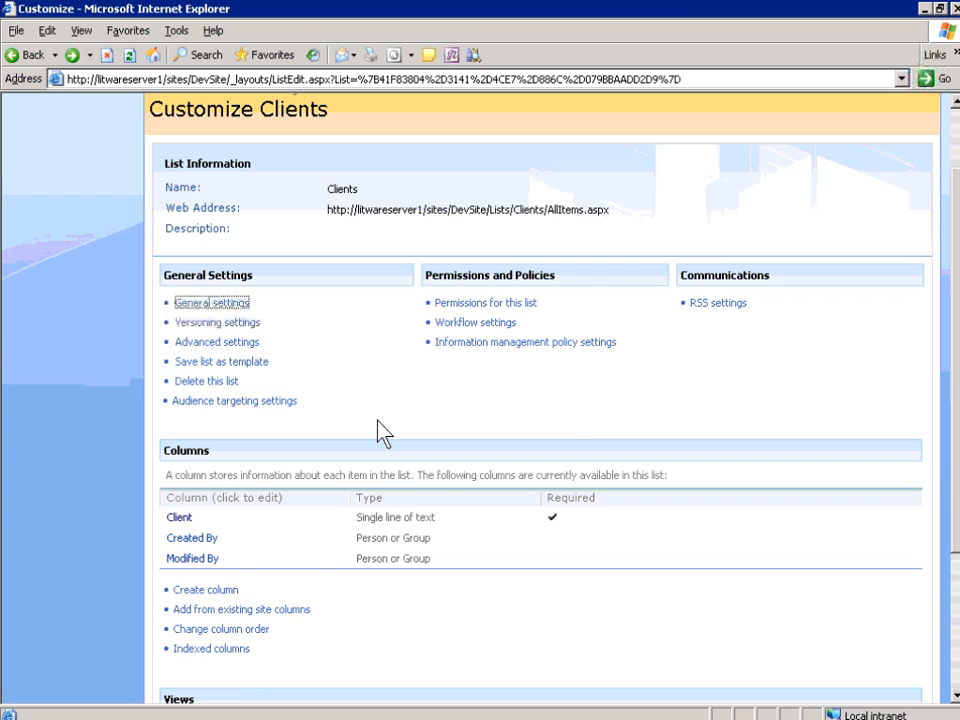
Start a new site column in DevSite's site column gallery, named Rating and of type Choice
scroll(378, 432, up, 2)
click(30, 161)
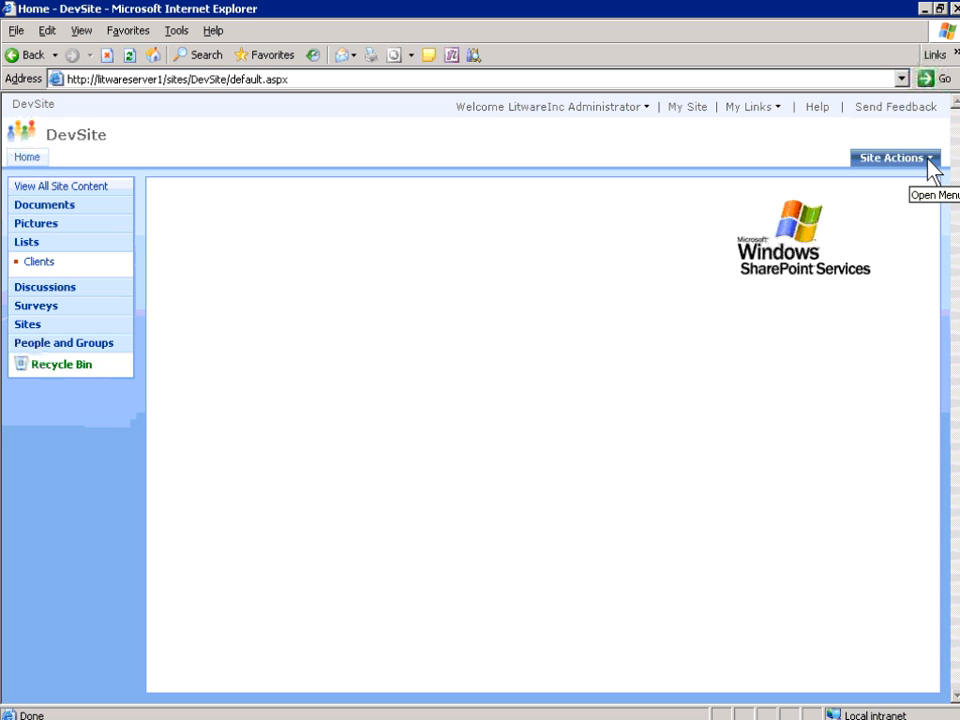
click(926, 161)
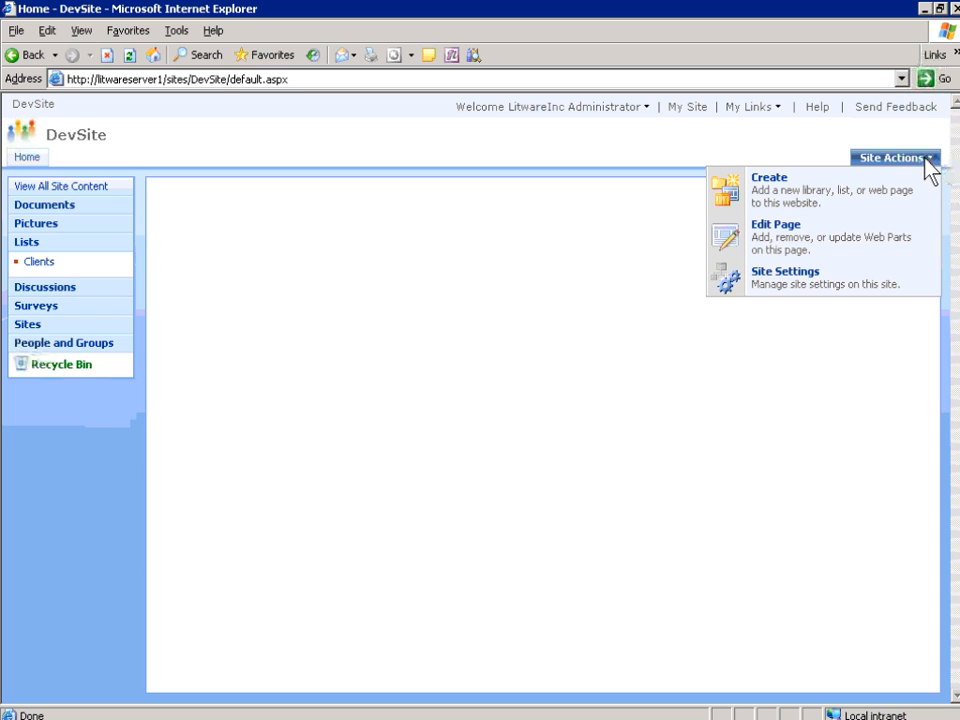
click(820, 283)
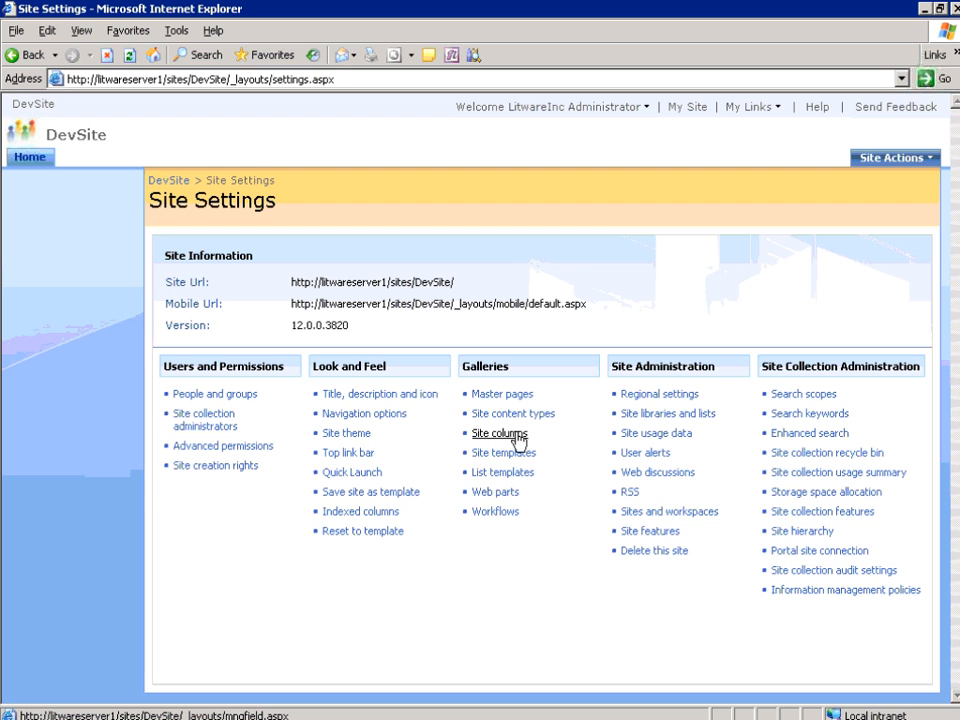
click(515, 434)
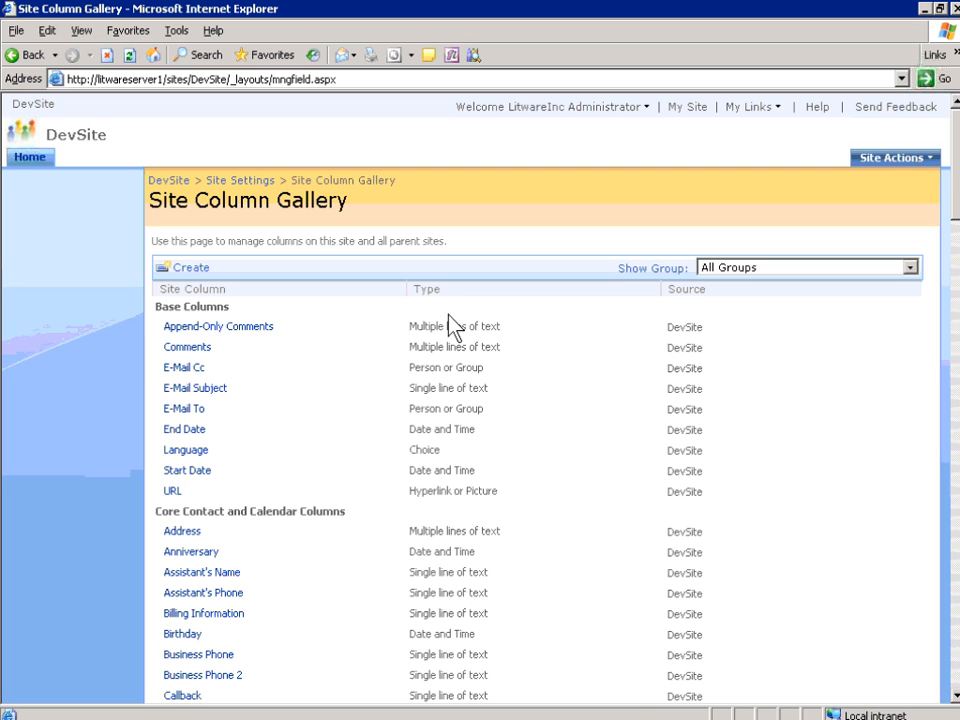
click(197, 272)
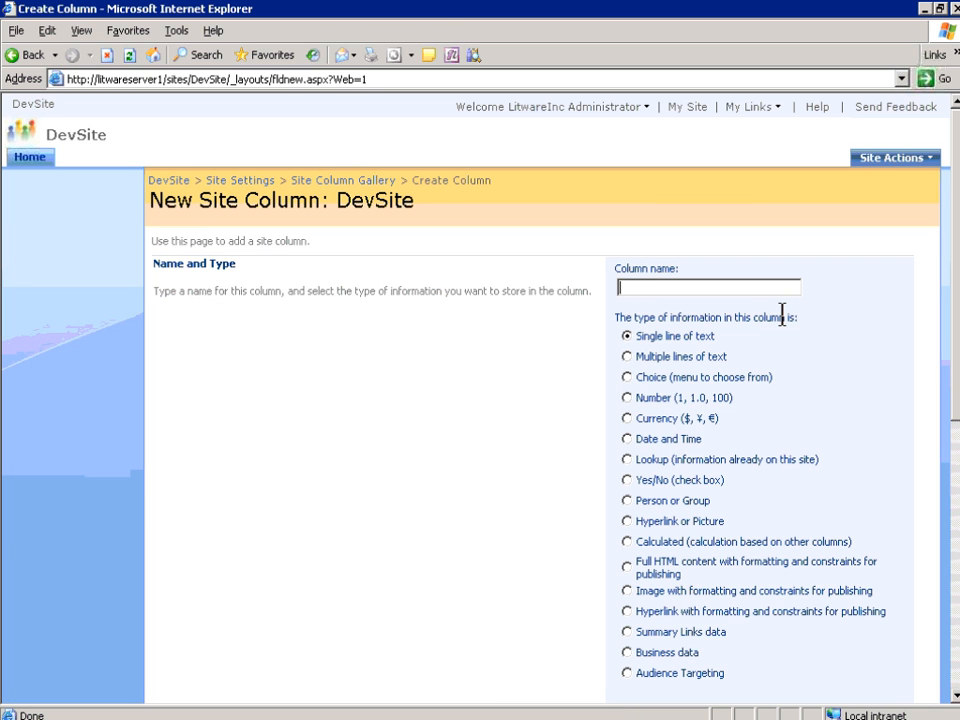
text(Rating)
click(627, 378)
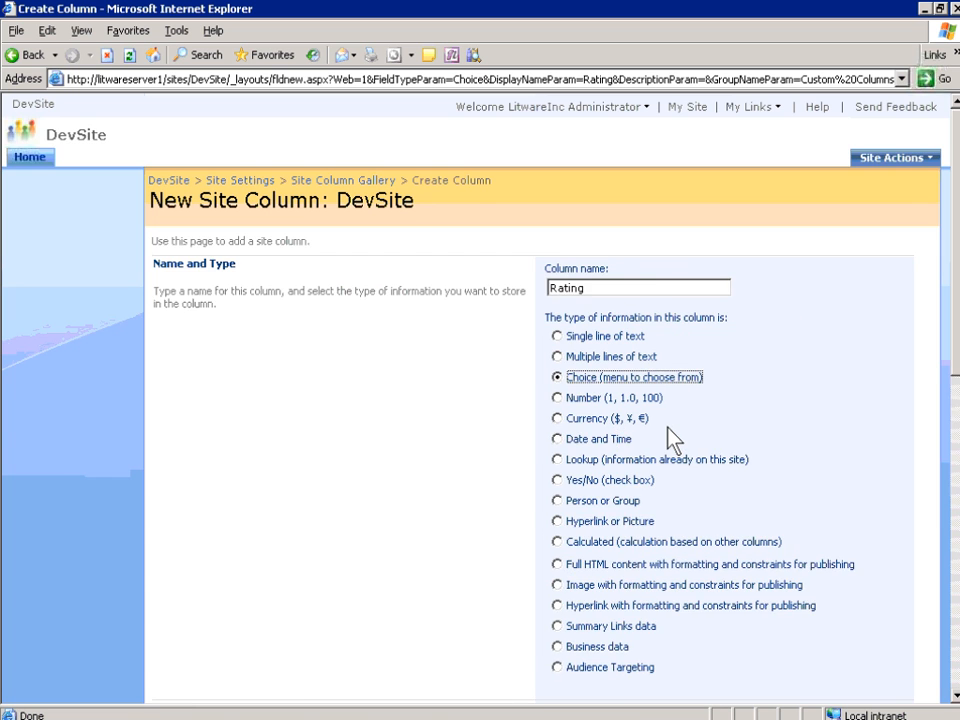
Put the Rating column into a new group named Litware and require that it contains information
scroll(672, 440, down, 3)
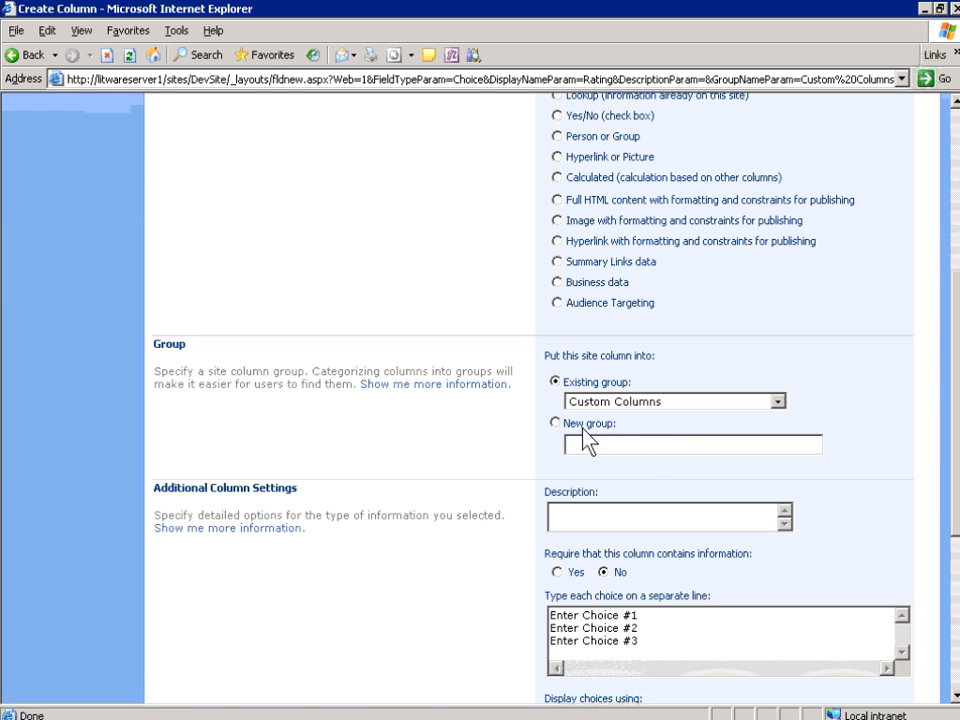
click(556, 422)
click(597, 443)
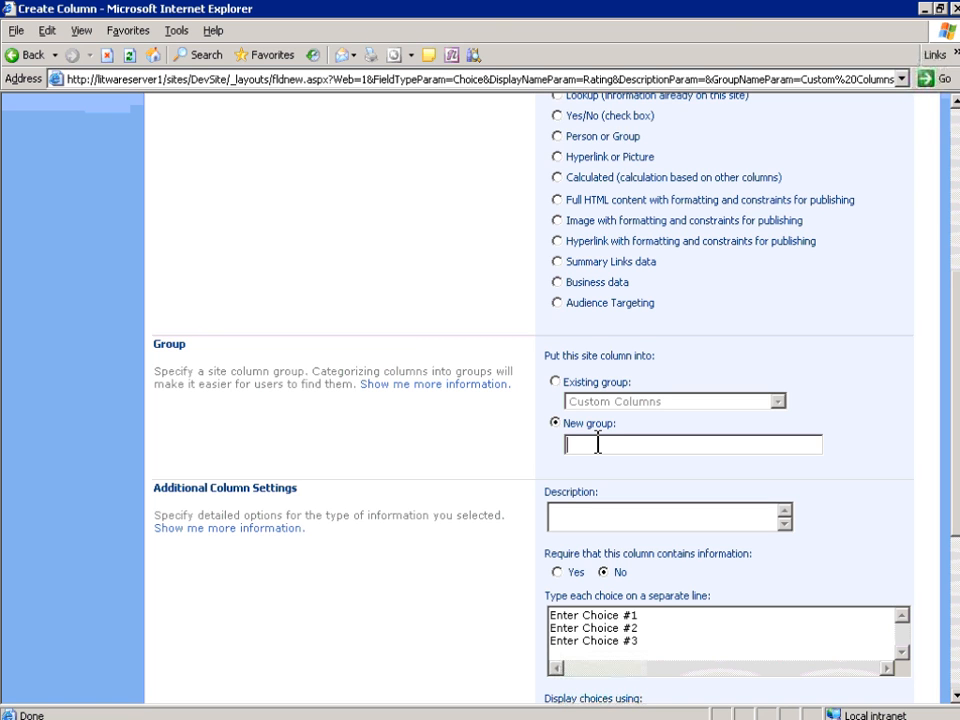
text(Litware)
click(557, 572)
Replace the placeholder choices with Good and Bad, set the default value to Good, and save the site column
scroll(636, 610, down, 2)
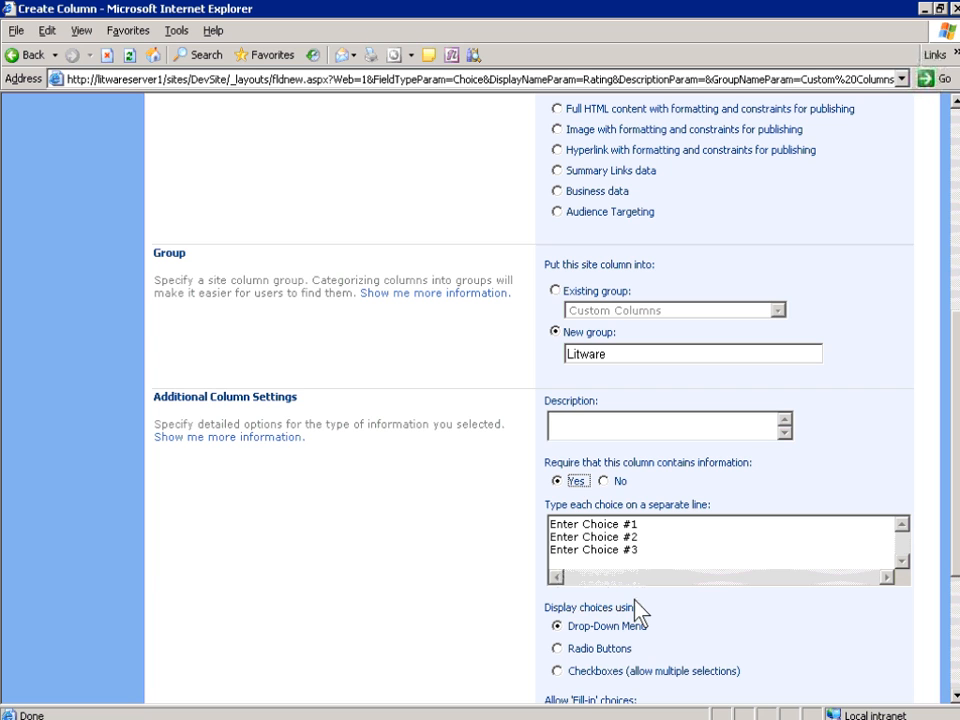
drag(675, 551, 412, 497)
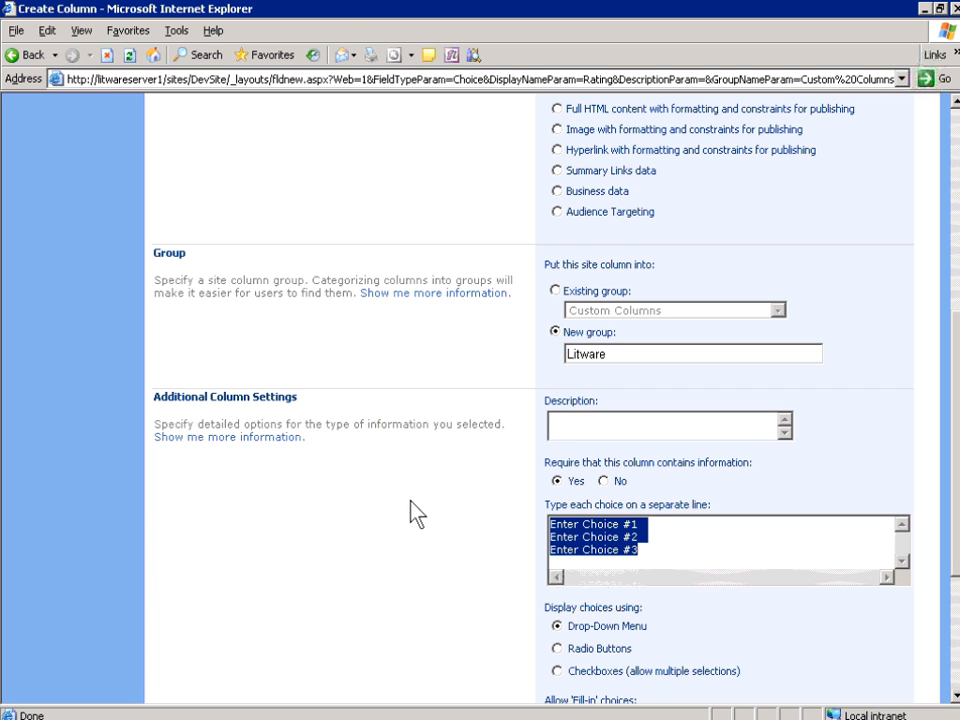
text(Good)
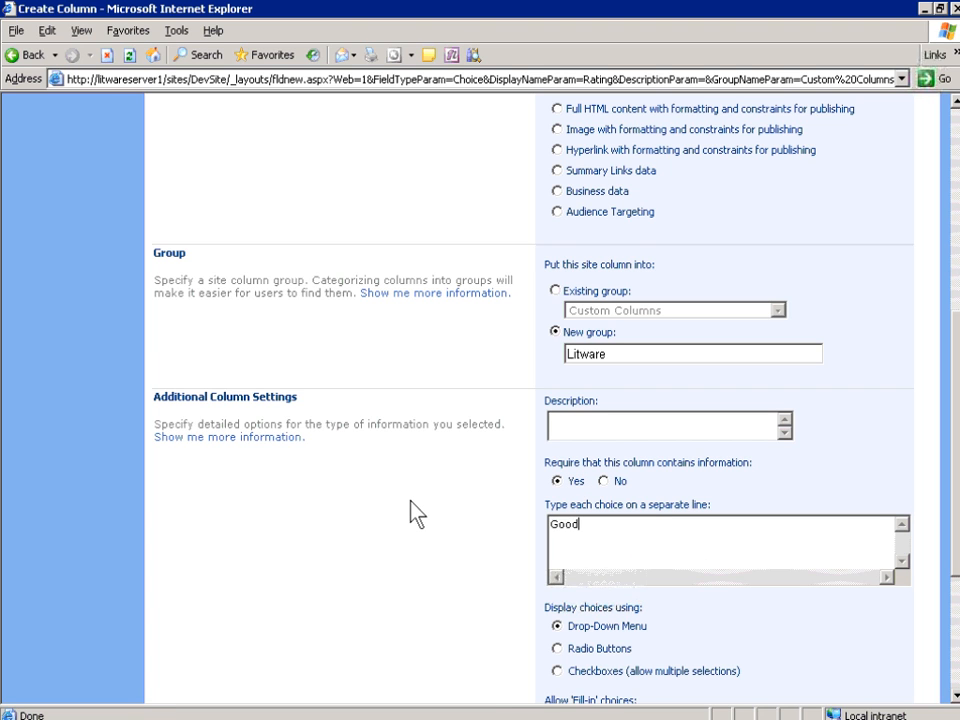
key(Return)
text(Bad)
scroll(476, 519, down, 3)
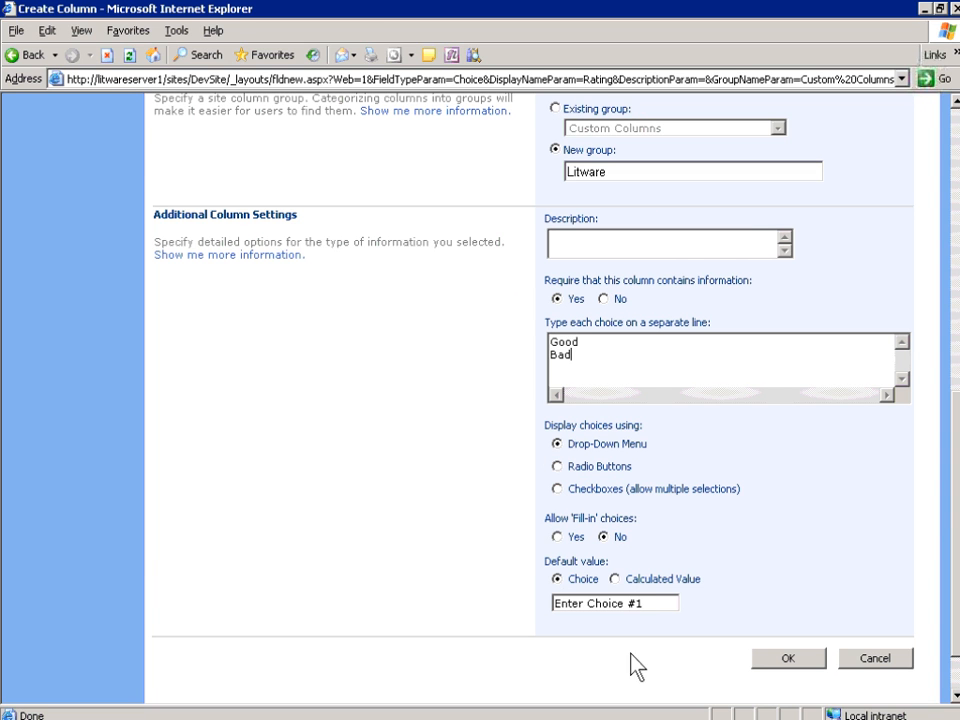
click(655, 603)
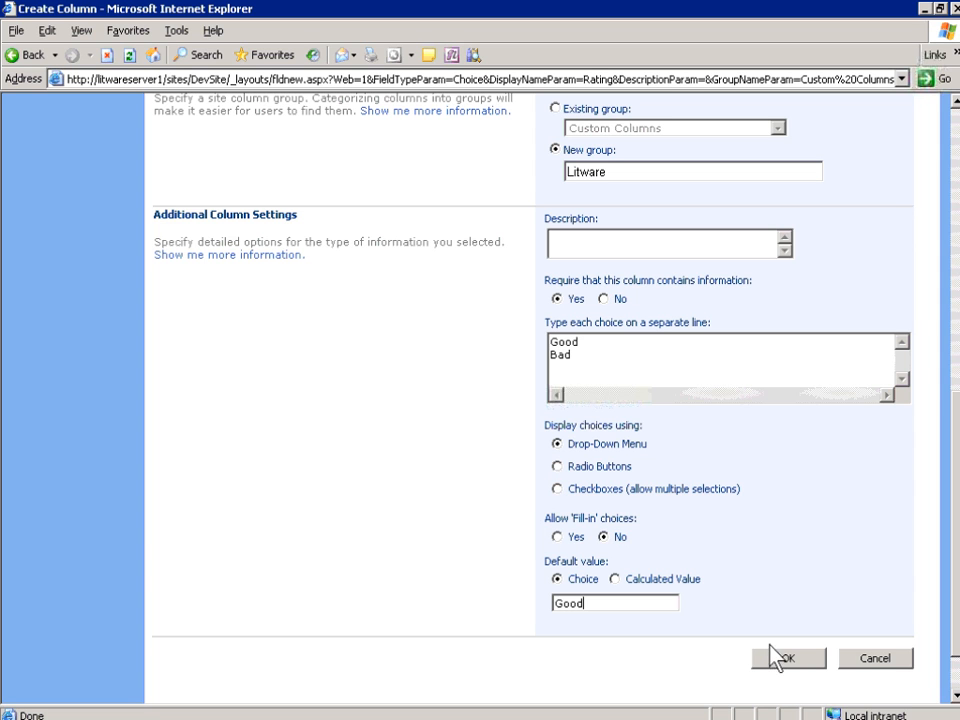
click(797, 655)
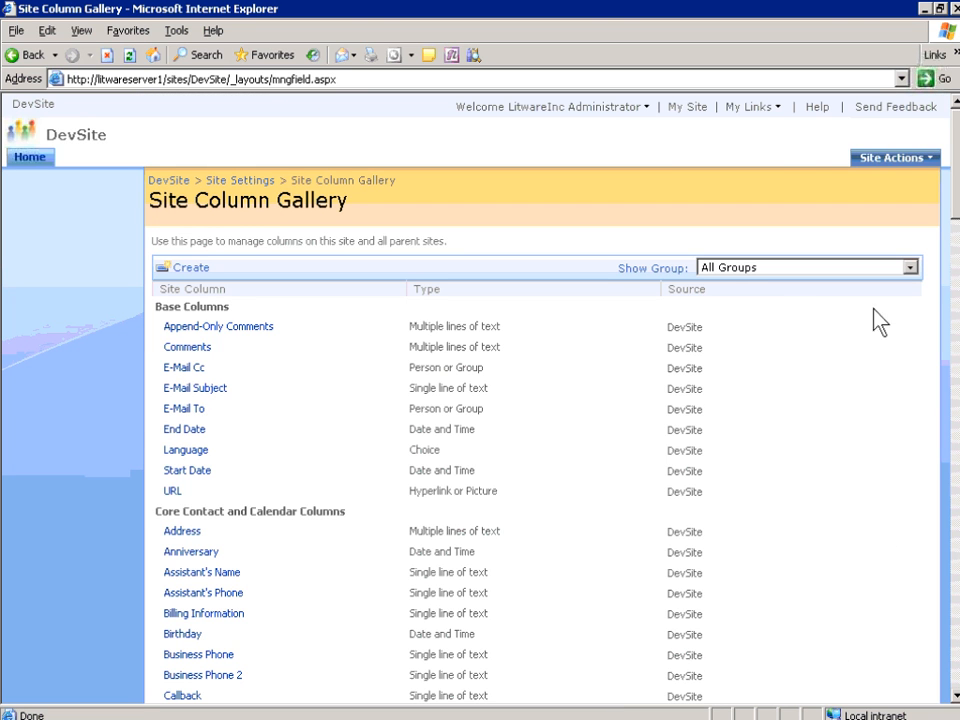
Open the list settings of the Clients list from the DevSite home page
scroll(873, 309, down, 15)
scroll(540, 400, down, 12)
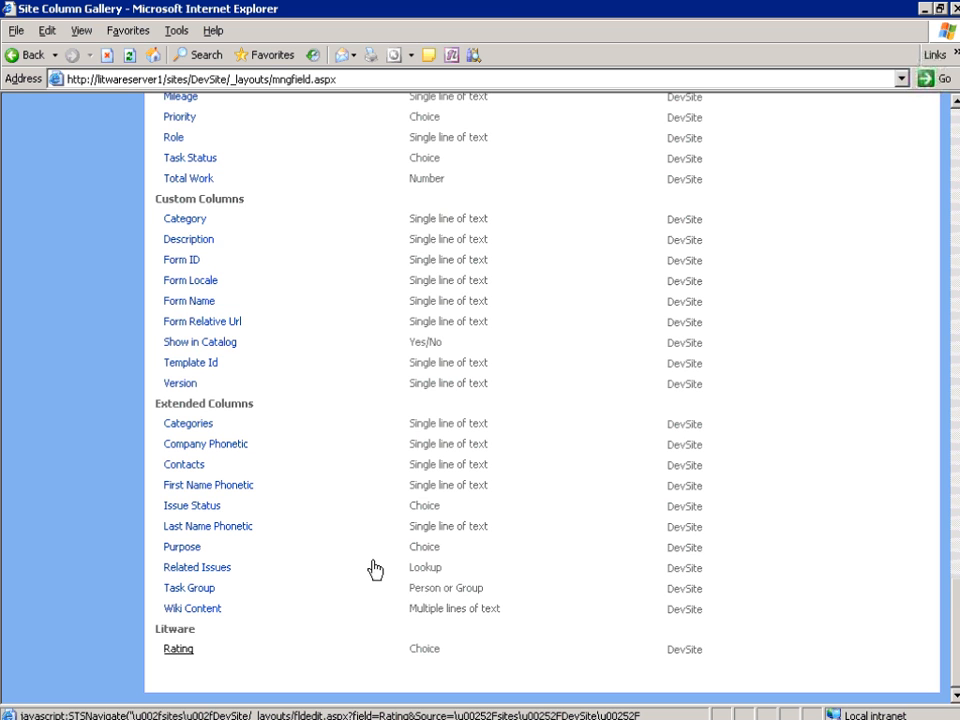
click(955, 118)
click(955, 118)
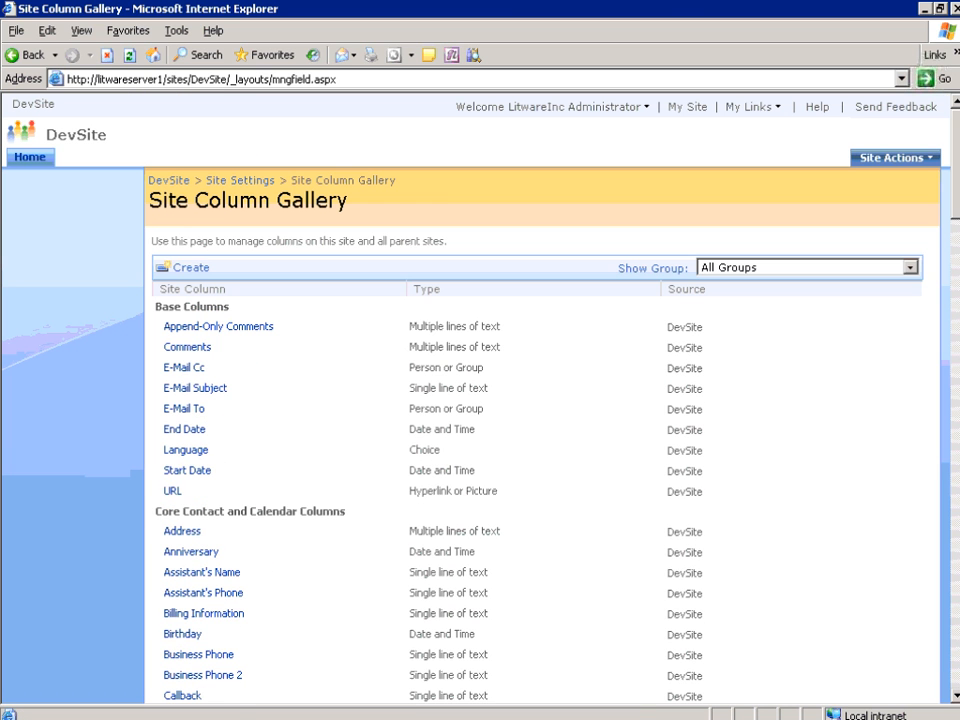
click(30, 164)
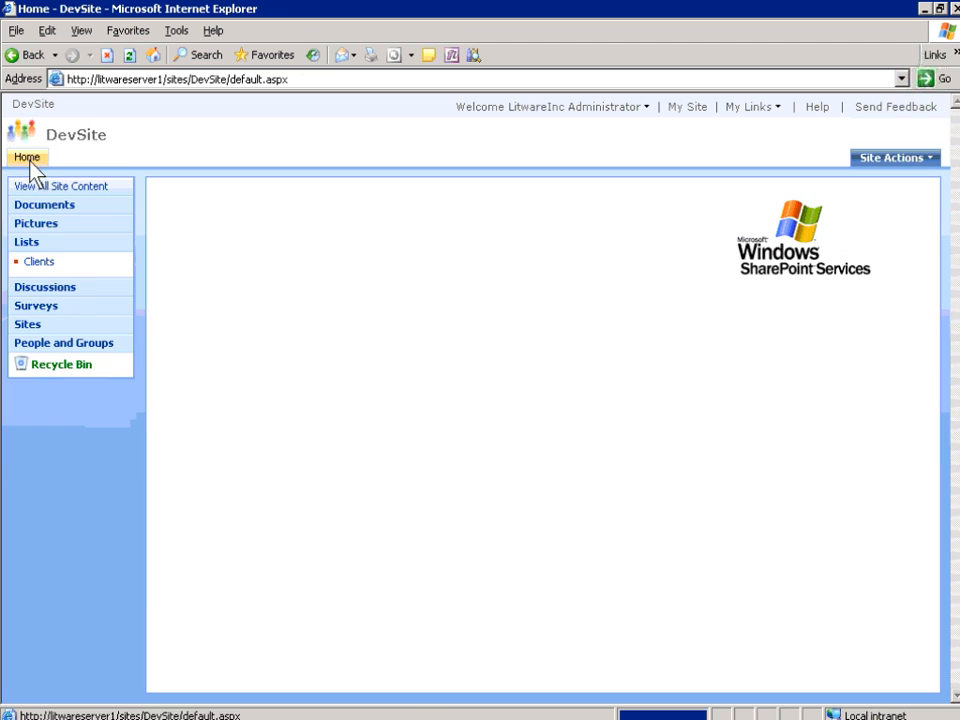
click(40, 262)
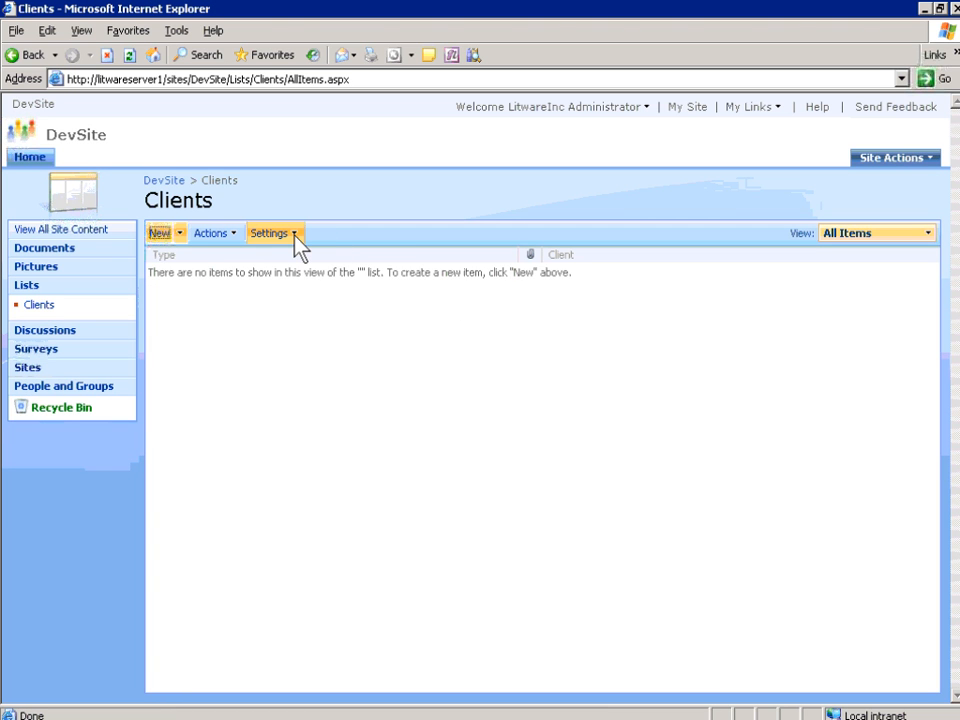
click(294, 236)
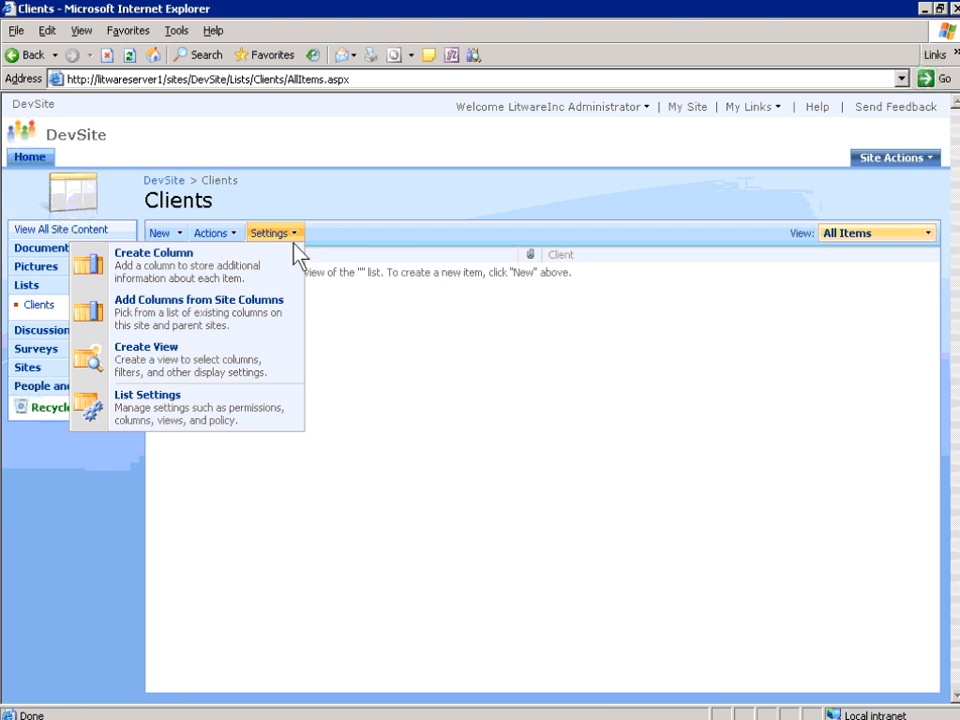
click(212, 410)
Add the existing Rating site column from the Litware group to the Clients list, including its default view
scroll(268, 440, down, 2)
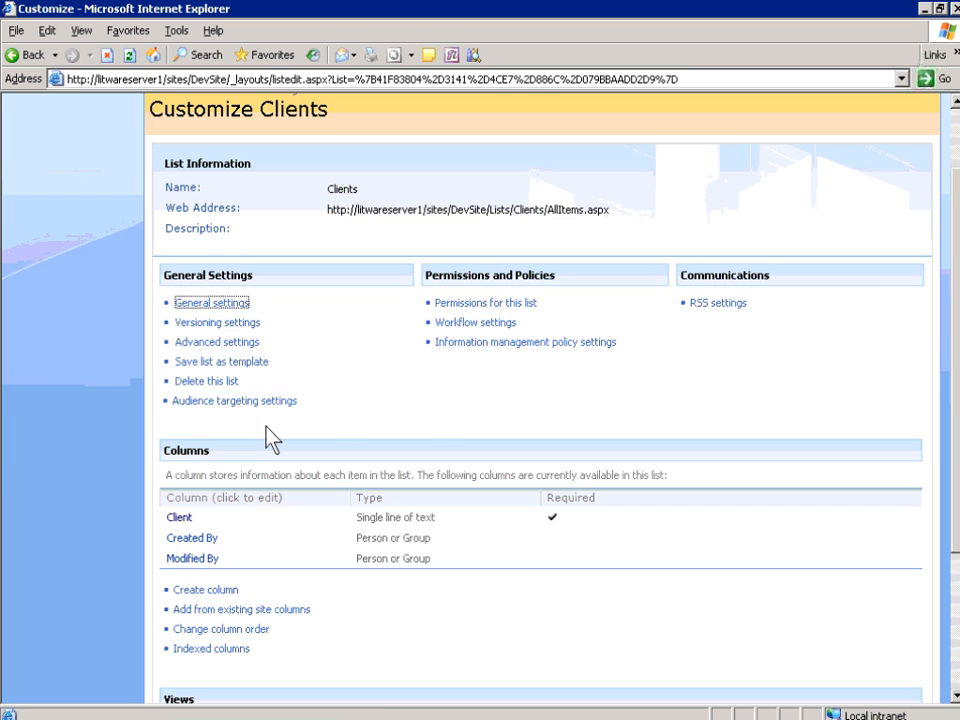
scroll(268, 439, down, 4)
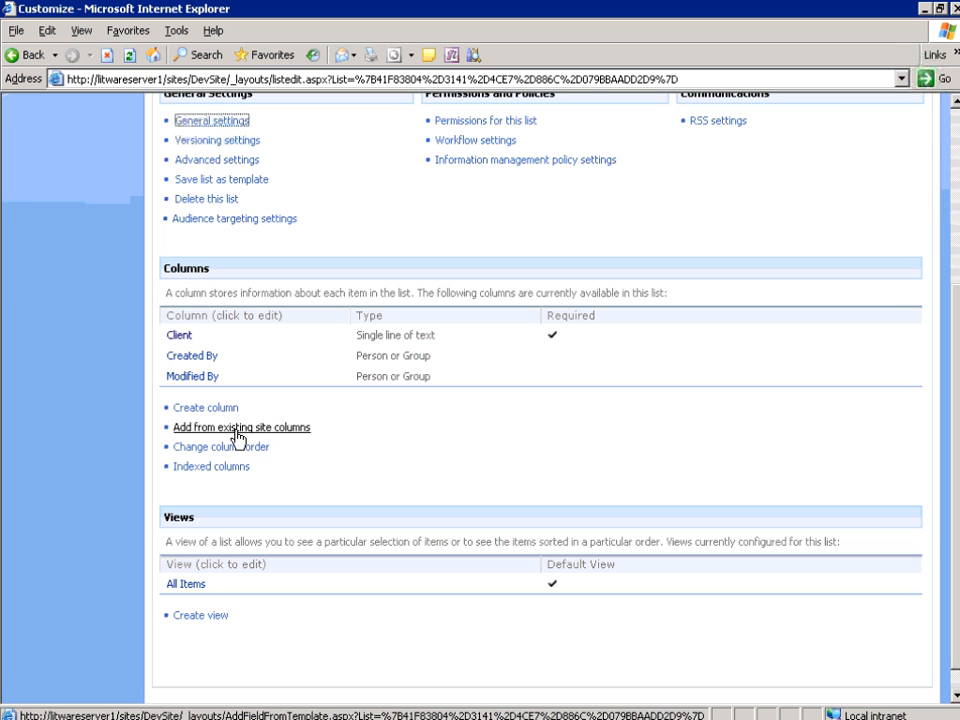
click(237, 428)
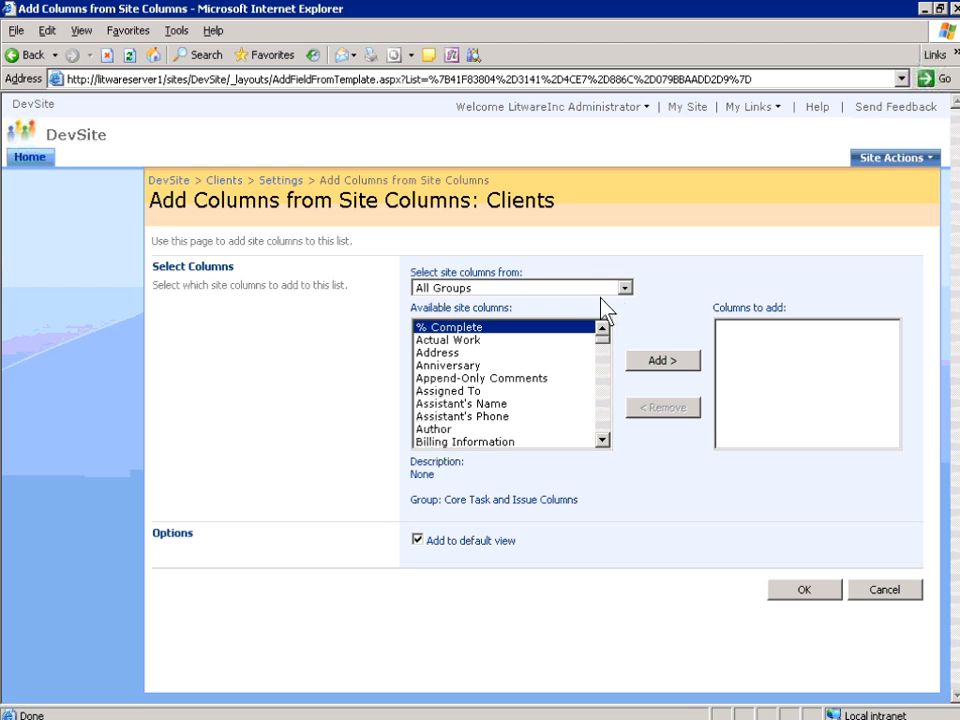
click(625, 289)
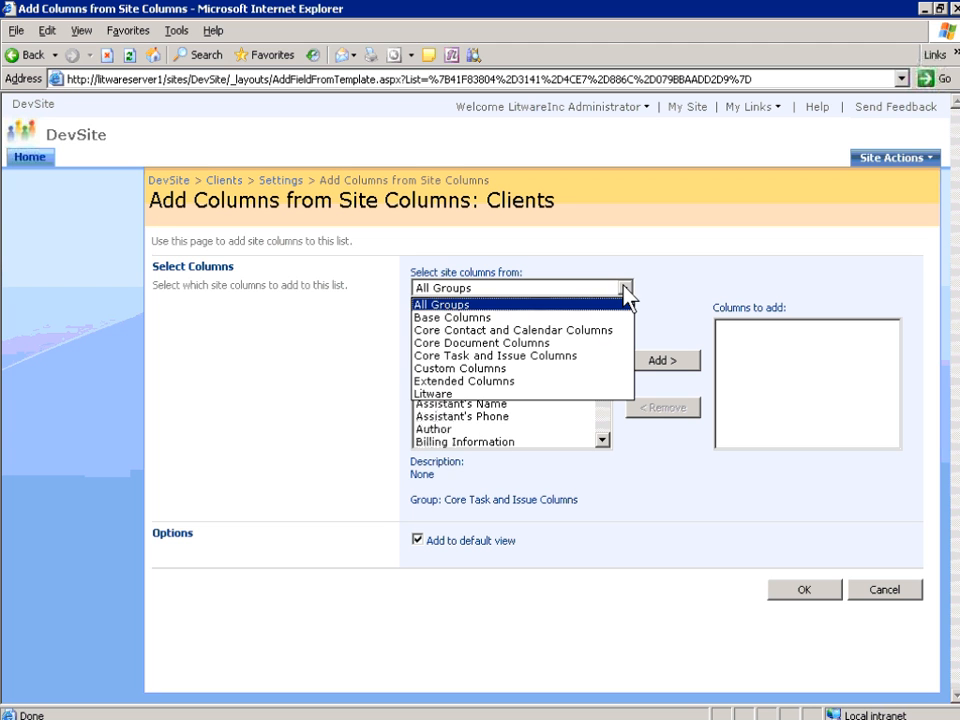
click(520, 394)
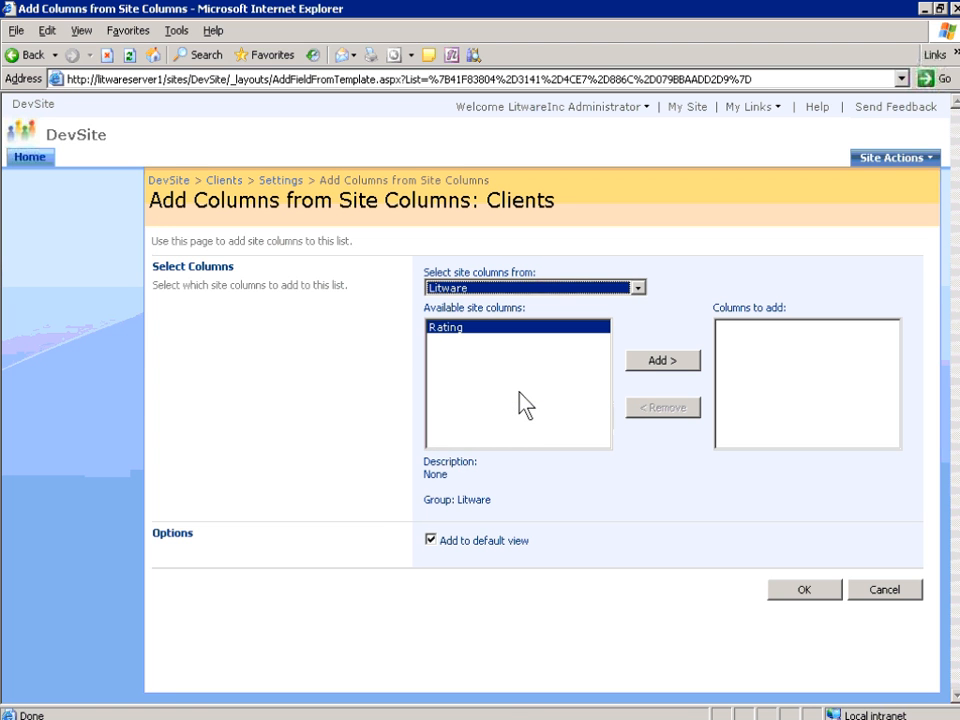
click(655, 362)
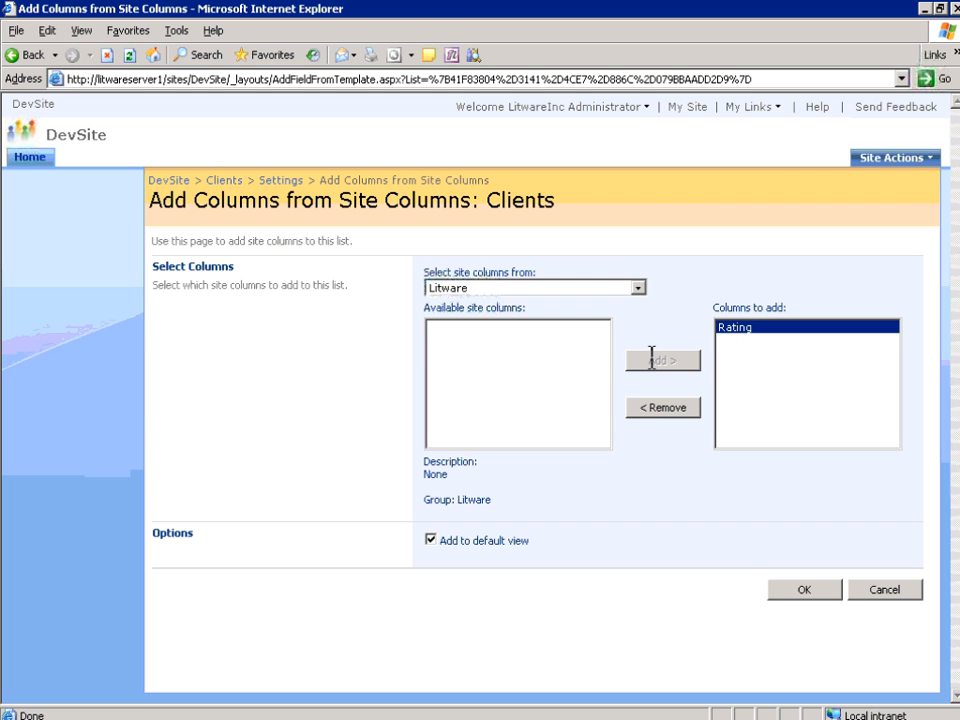
click(815, 597)
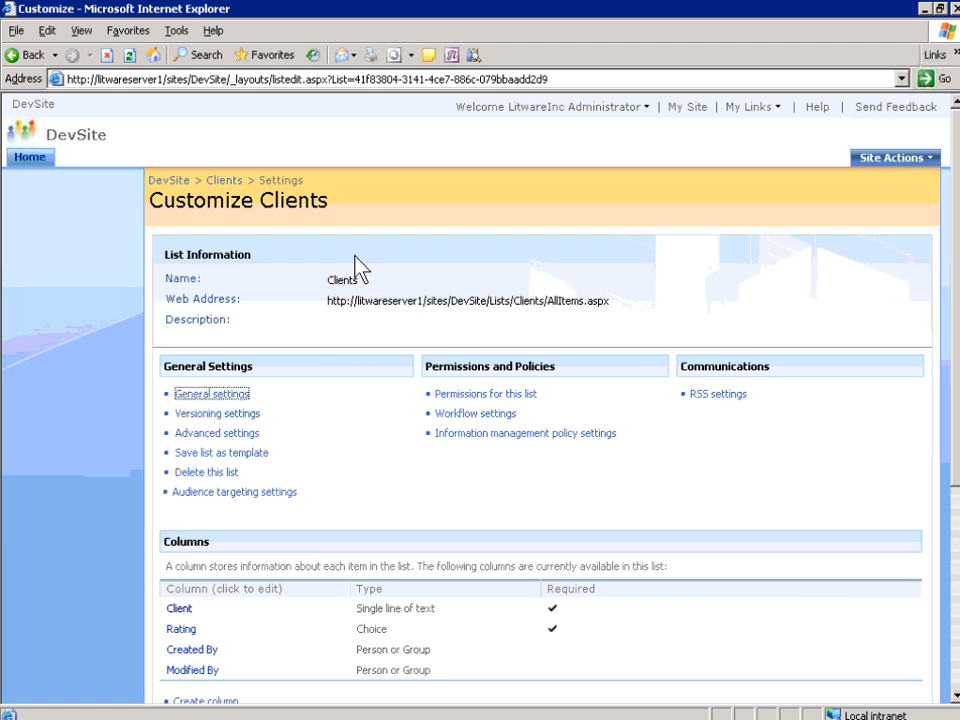
Create a new item in the Clients list for client Contoso with the rating Good
click(225, 182)
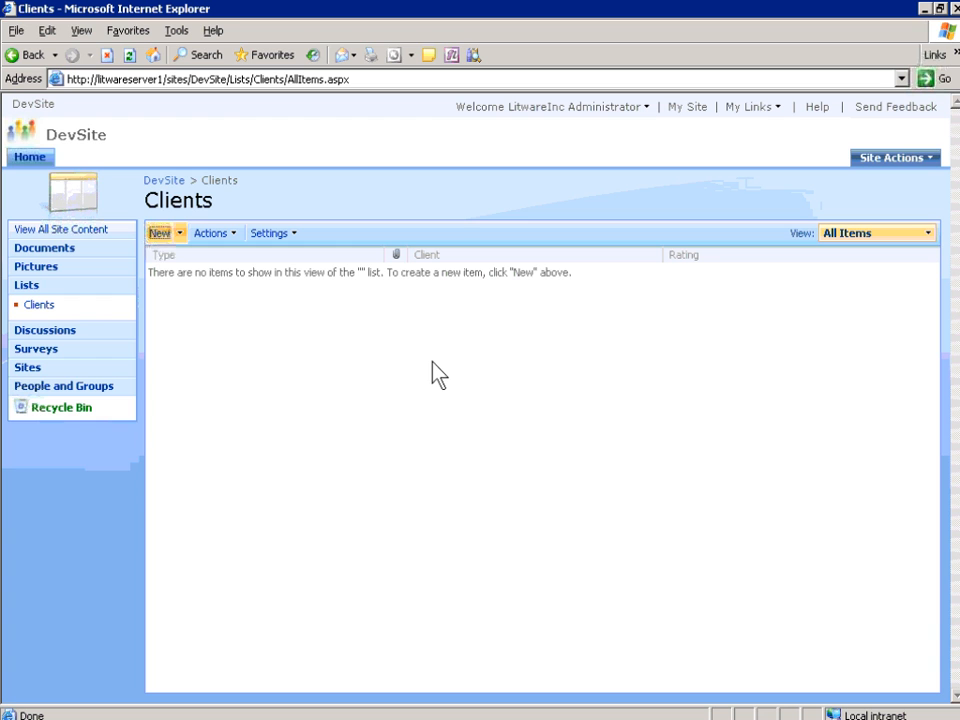
click(159, 233)
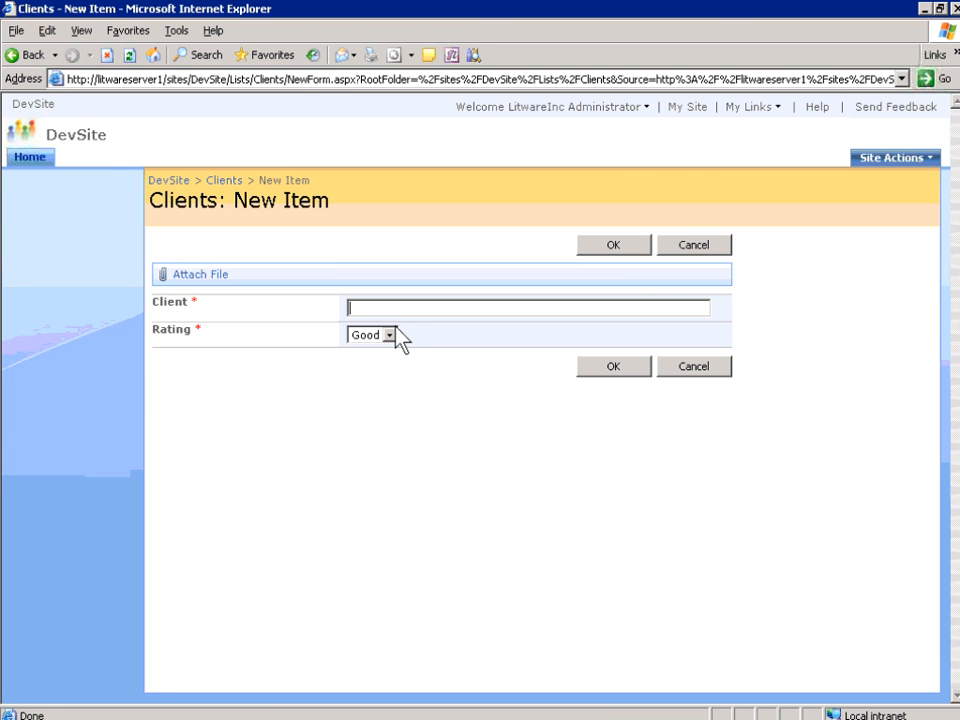
text(Contoso)
click(389, 334)
click(621, 366)
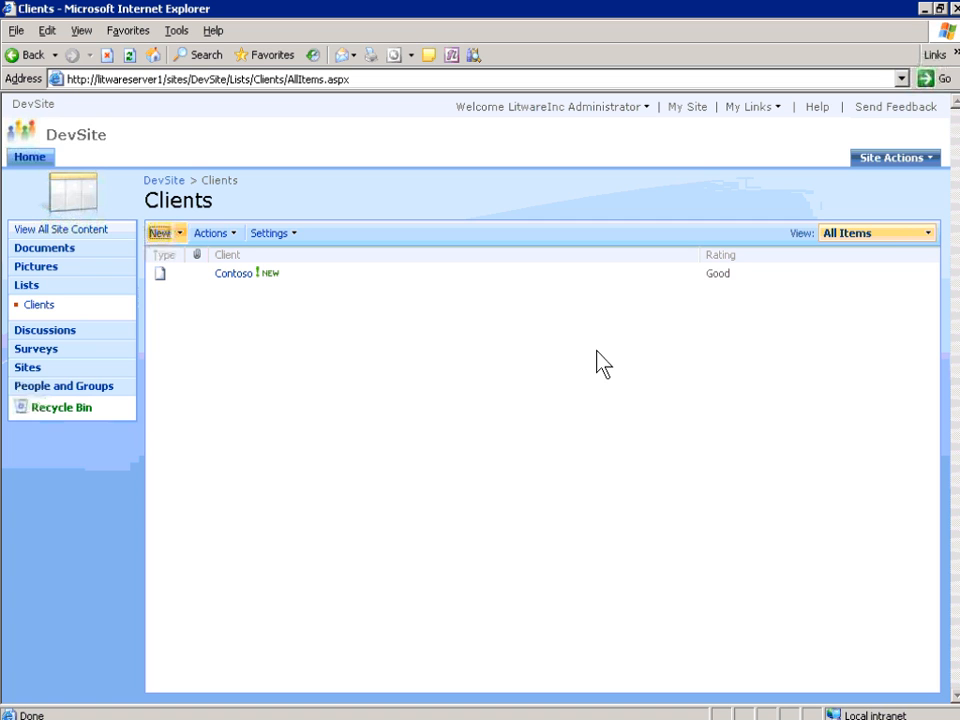
Open the Rating column in the Litware group of DevSite's site column gallery for editing
click(926, 160)
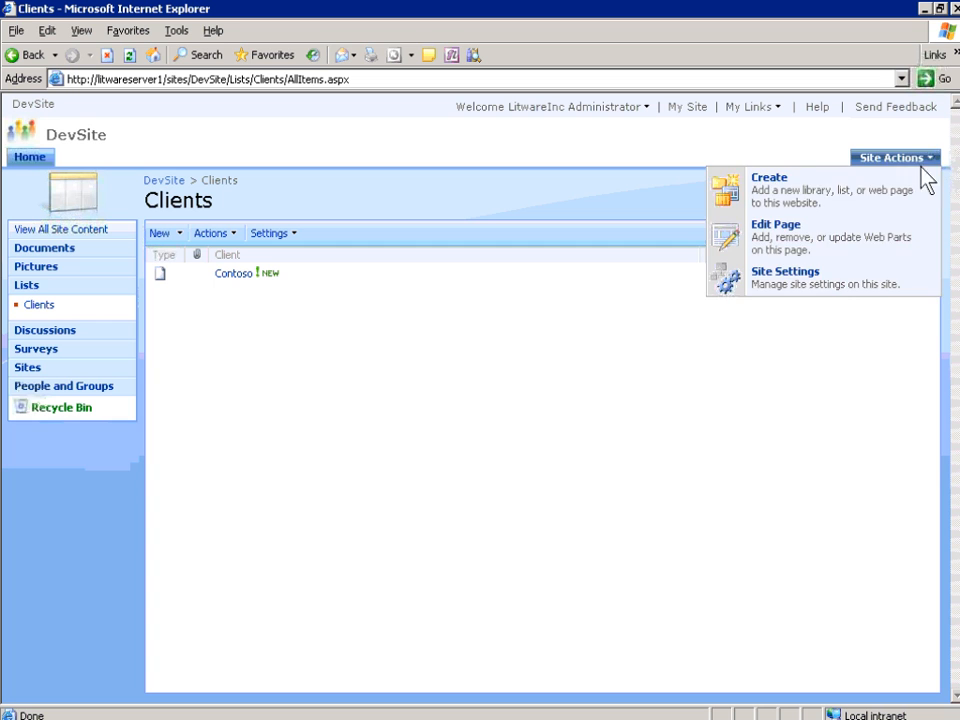
click(831, 283)
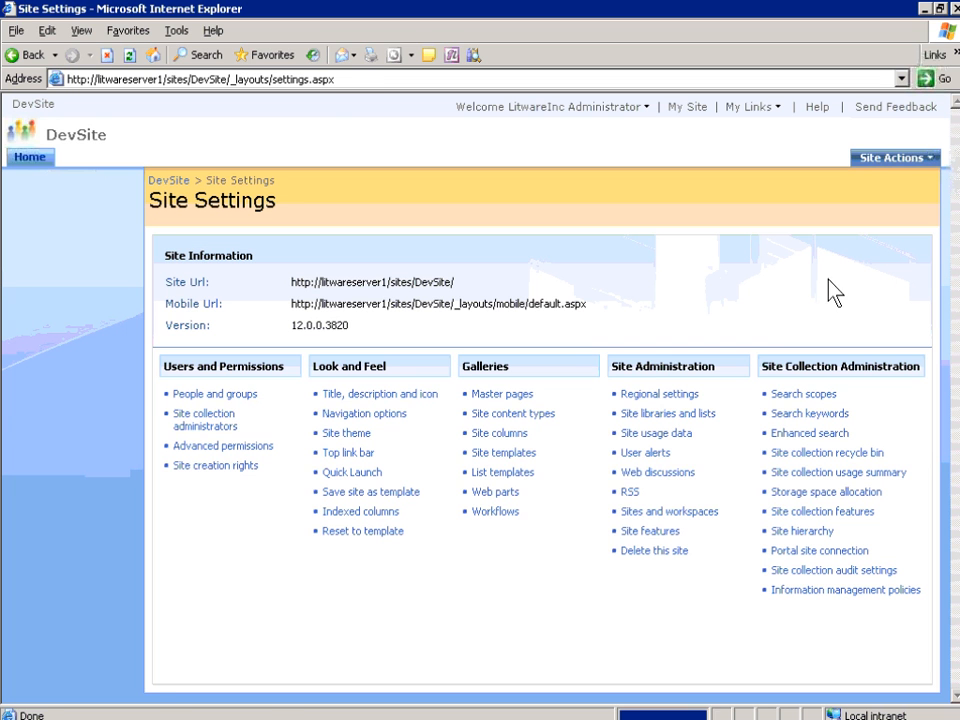
click(508, 436)
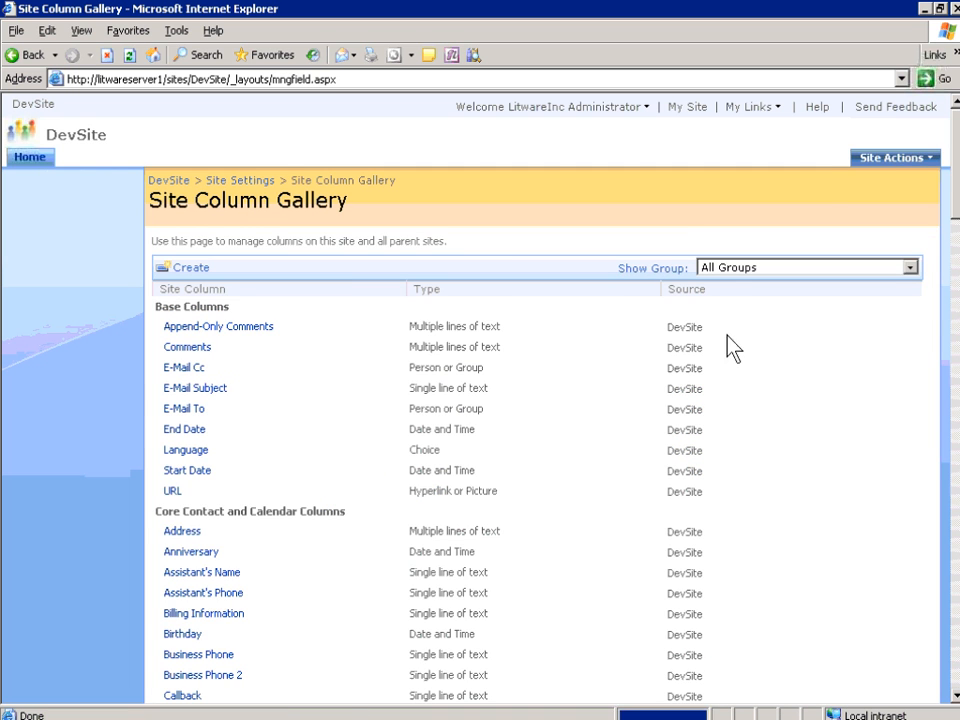
drag(954, 162, 957, 640)
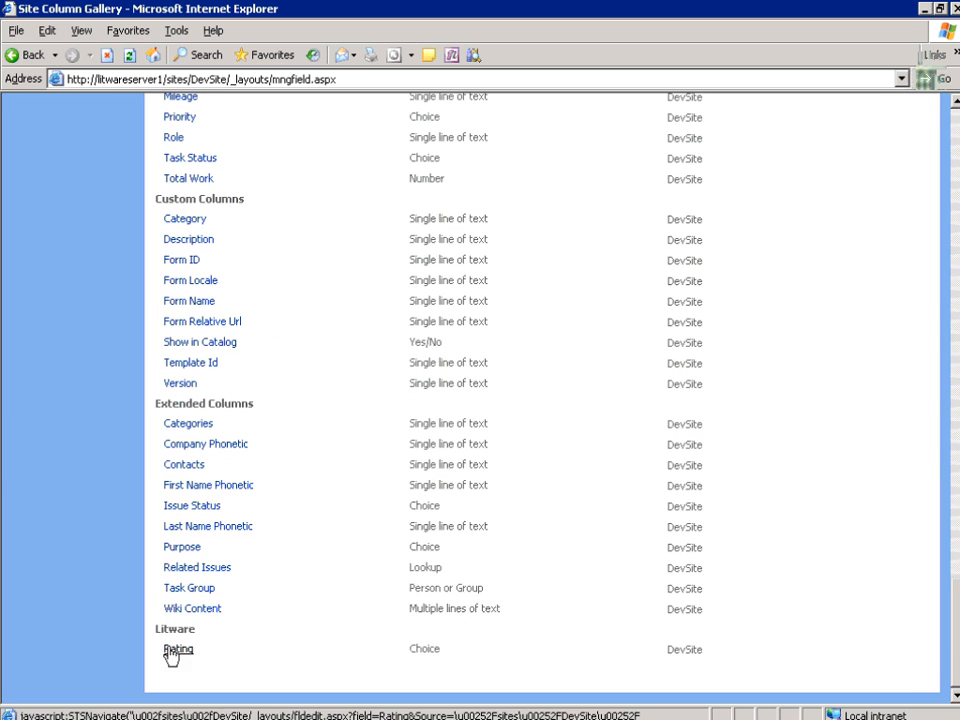
click(177, 650)
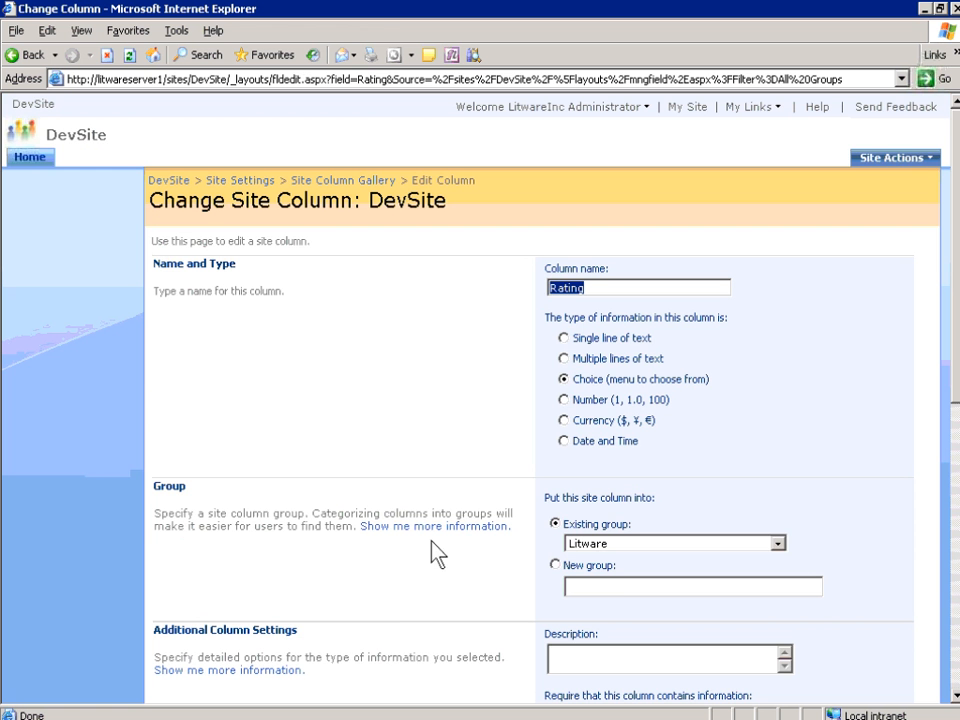
Add Awful as a third choice of the Rating site column and save it with all list columns based on it updated
scroll(450, 540, down, 5)
click(615, 495)
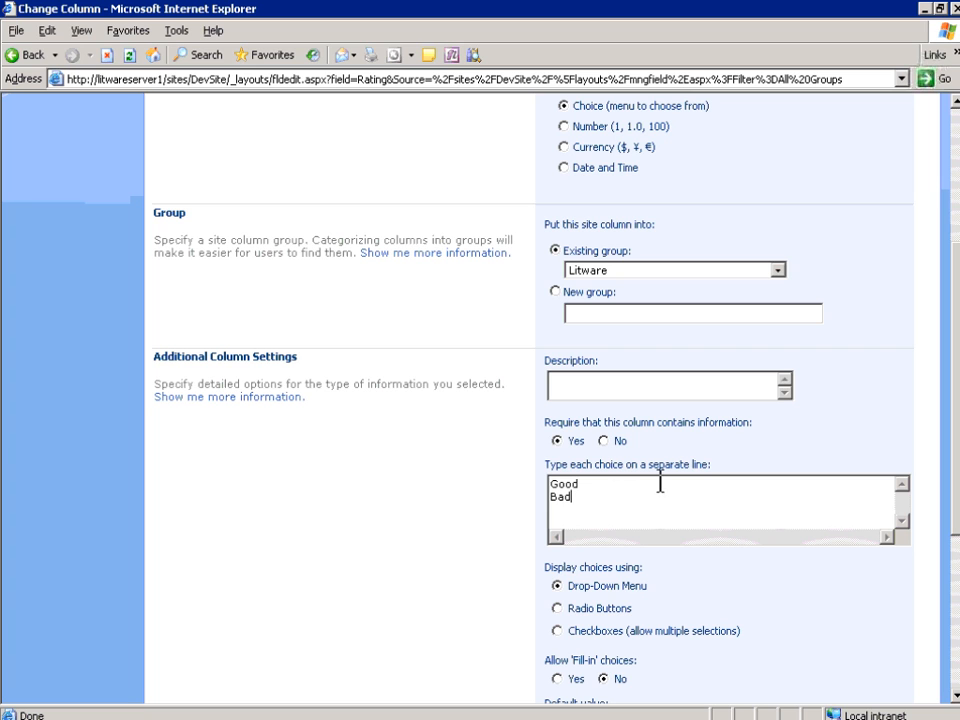
key(Return)
text(Awful)
scroll(660, 483, down, 3)
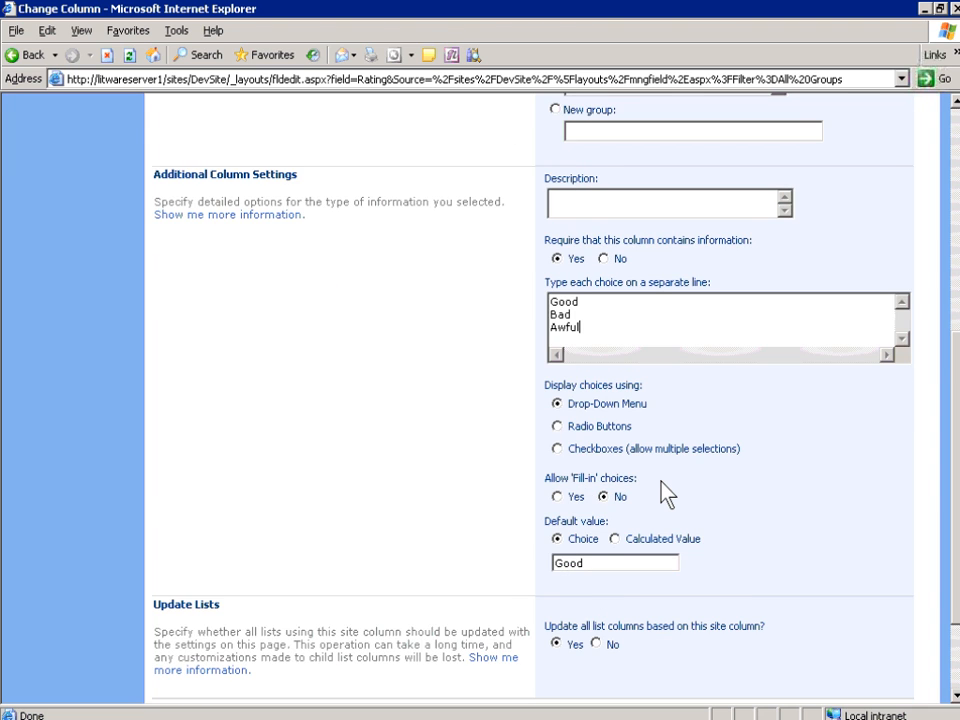
scroll(665, 490, down, 2)
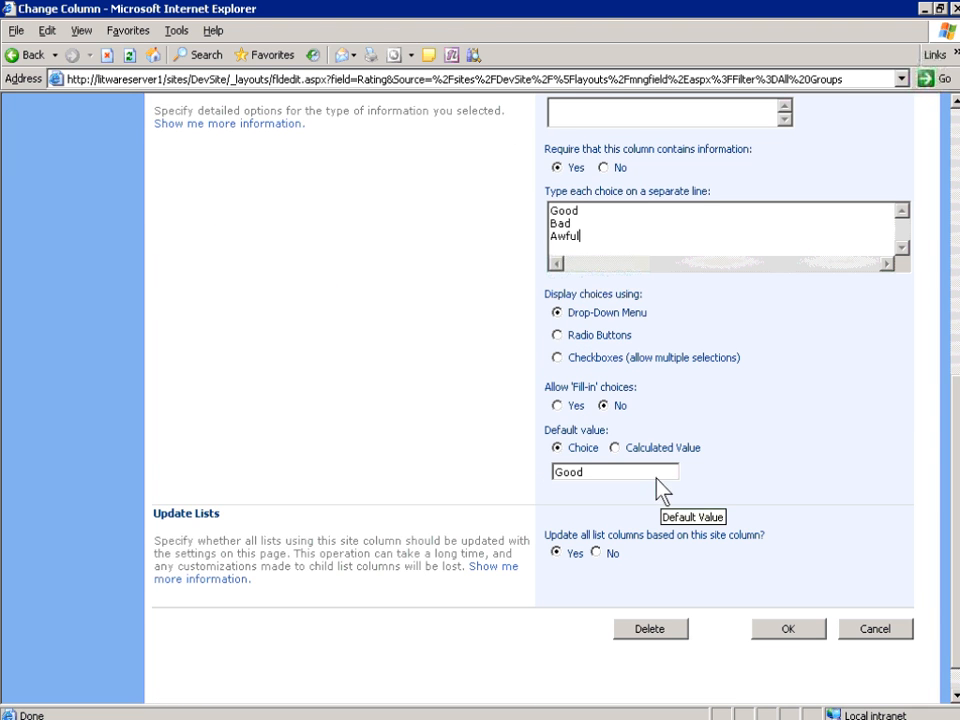
click(612, 555)
click(568, 555)
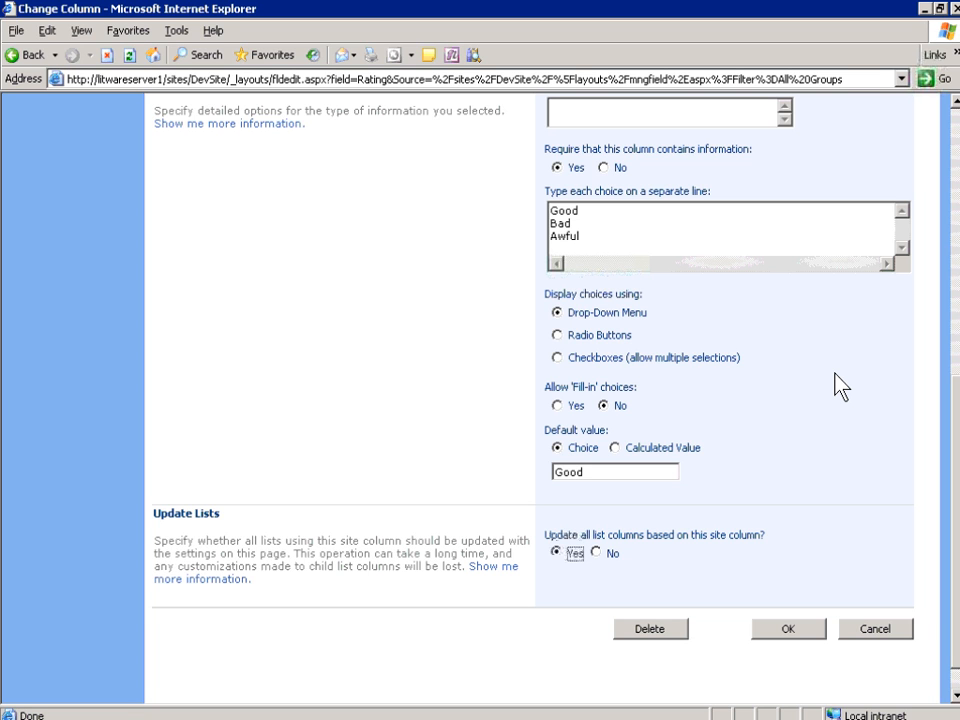
click(780, 632)
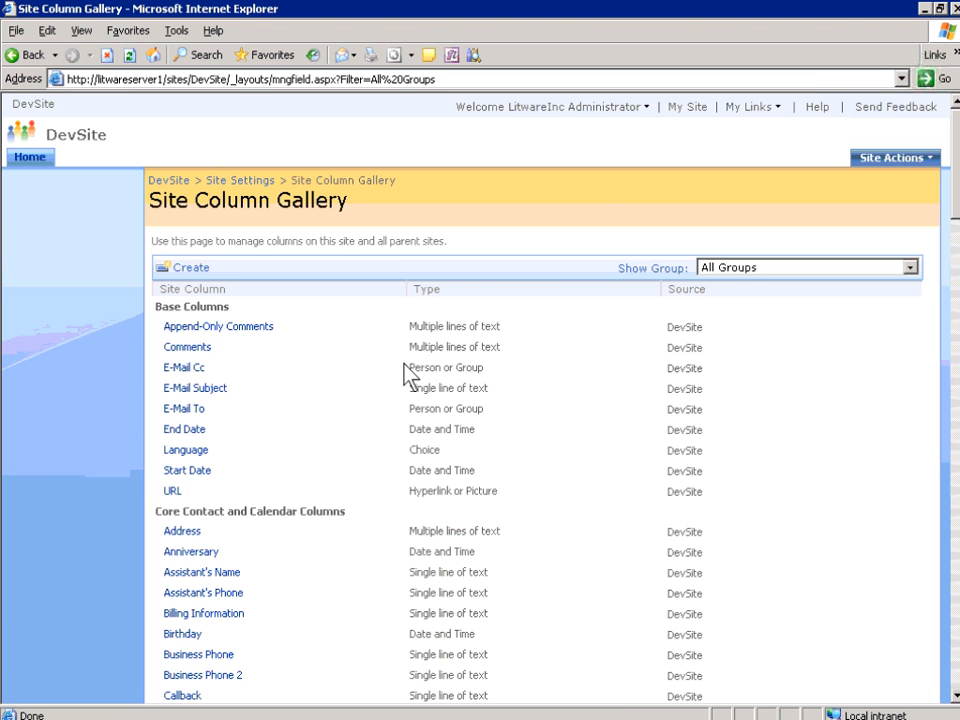
Create a new item in the Clients list for client Adventure Works with the rating Awful
click(29, 160)
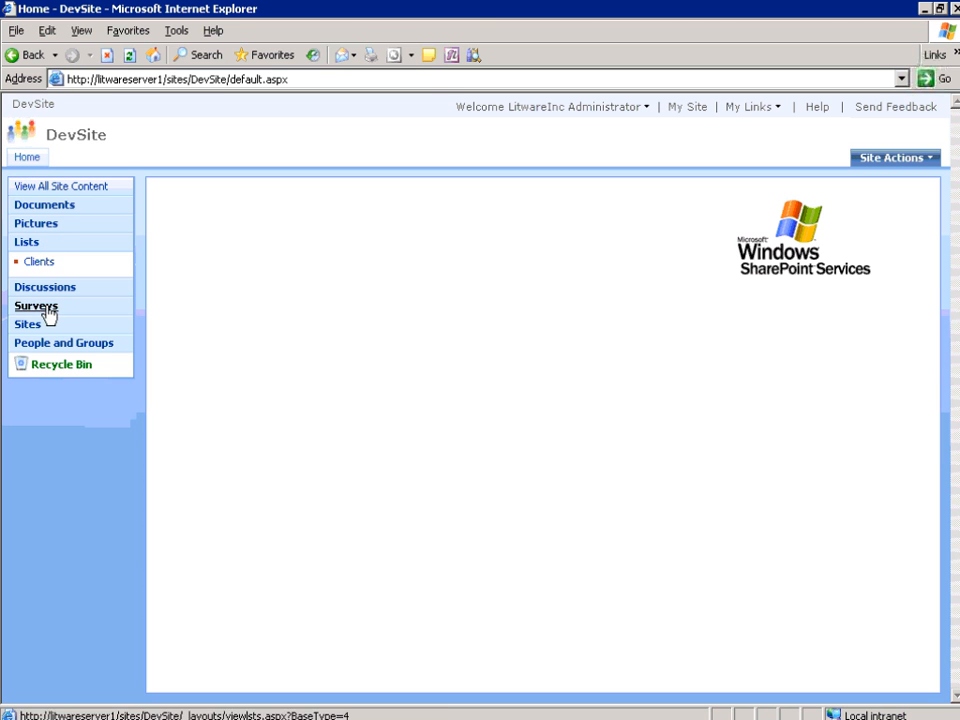
click(42, 264)
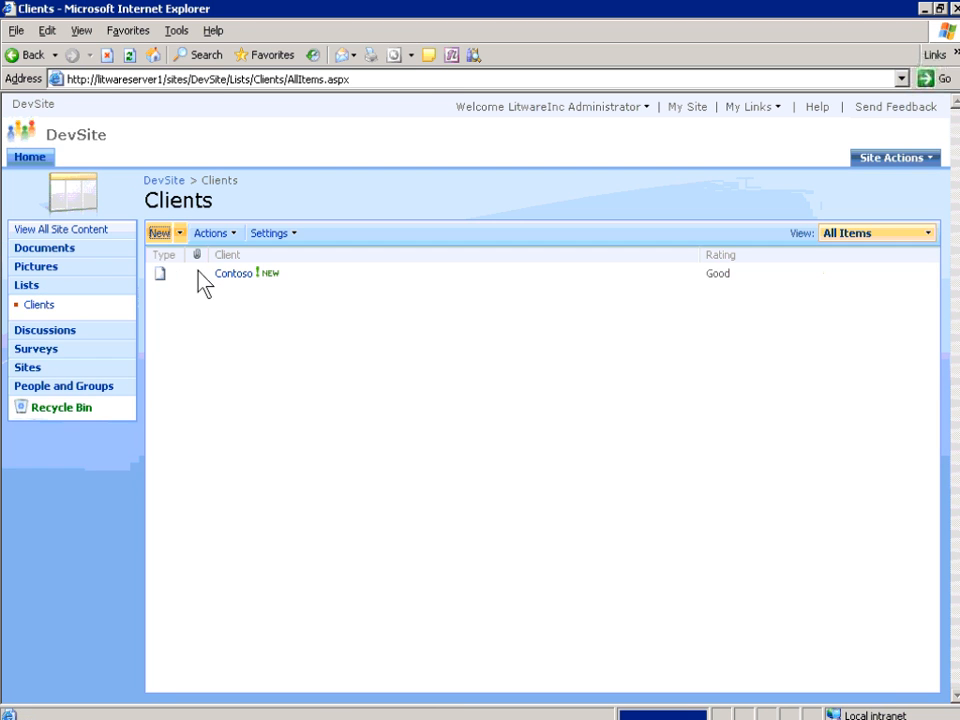
click(160, 234)
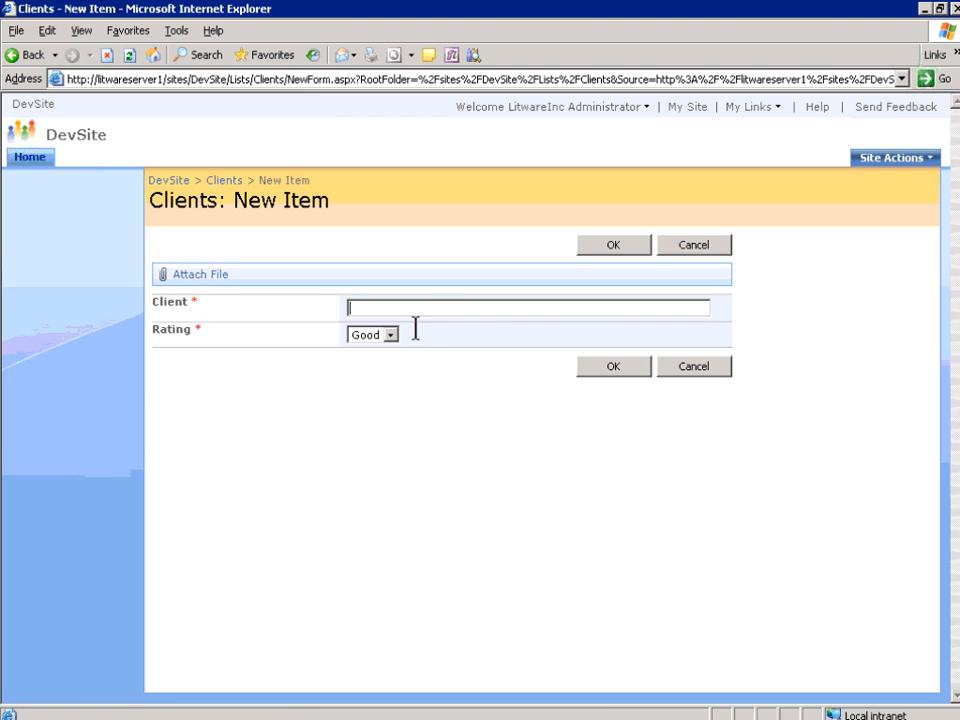
click(391, 335)
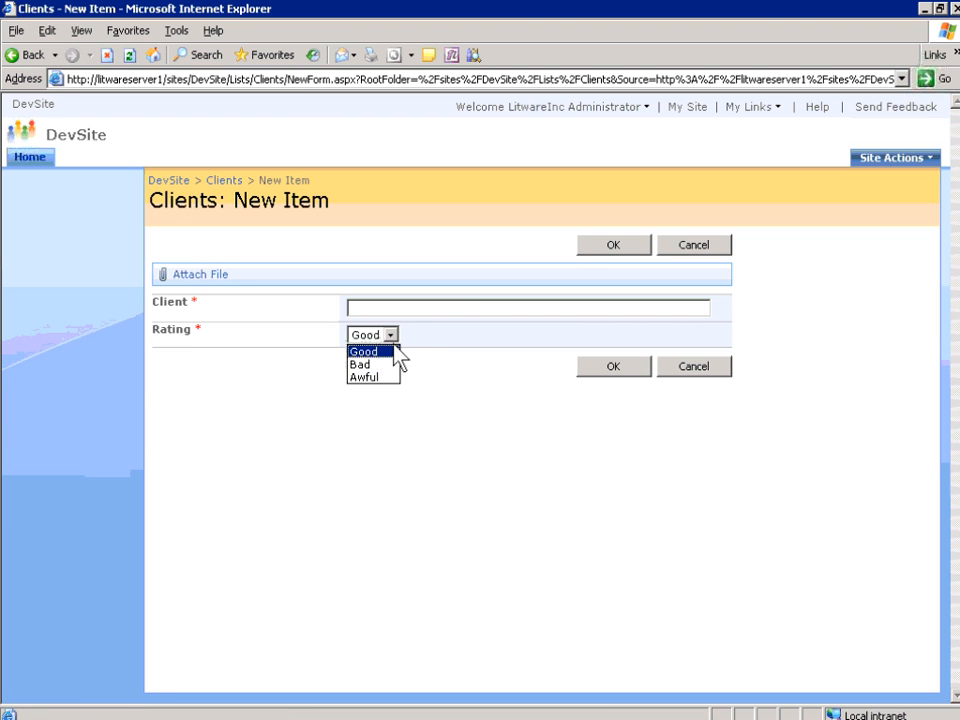
click(352, 309)
click(375, 310)
text(A)
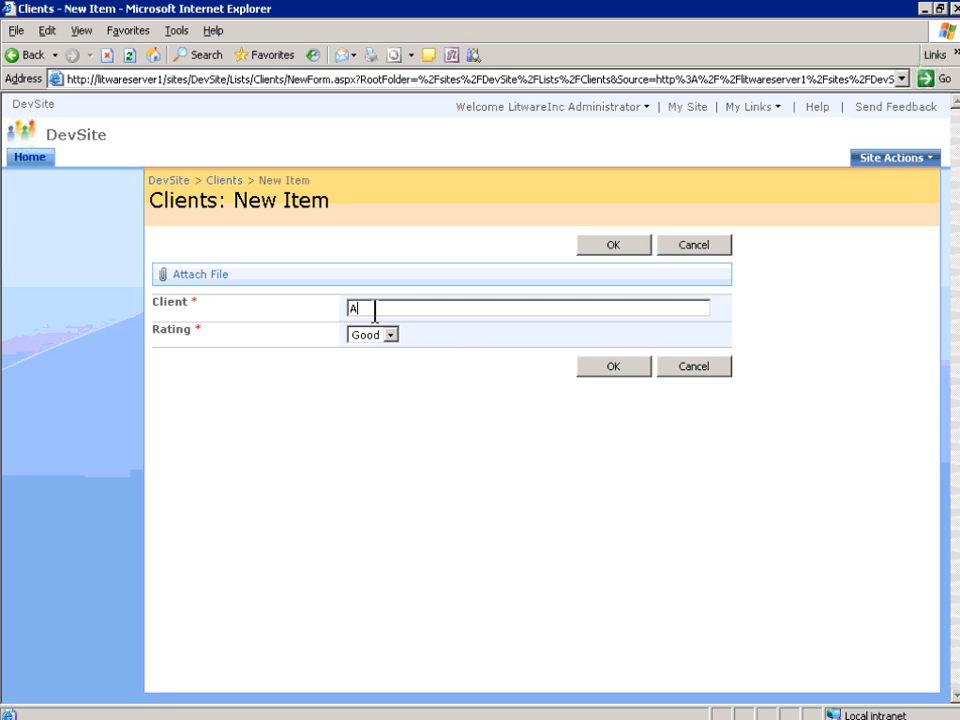
text(dventure Works)
click(390, 335)
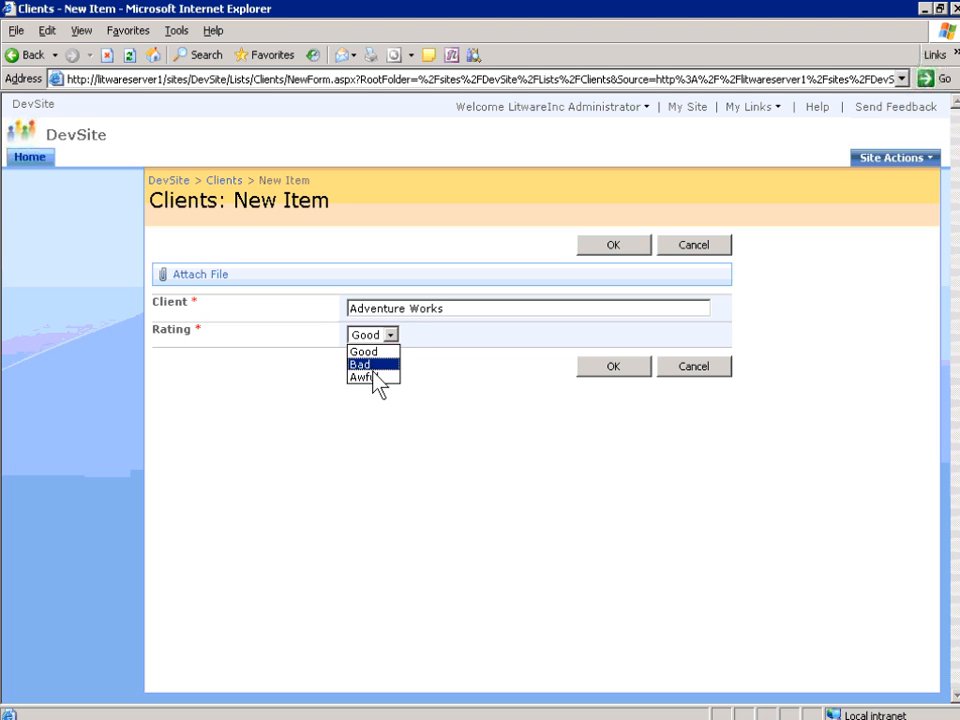
click(375, 378)
click(612, 366)
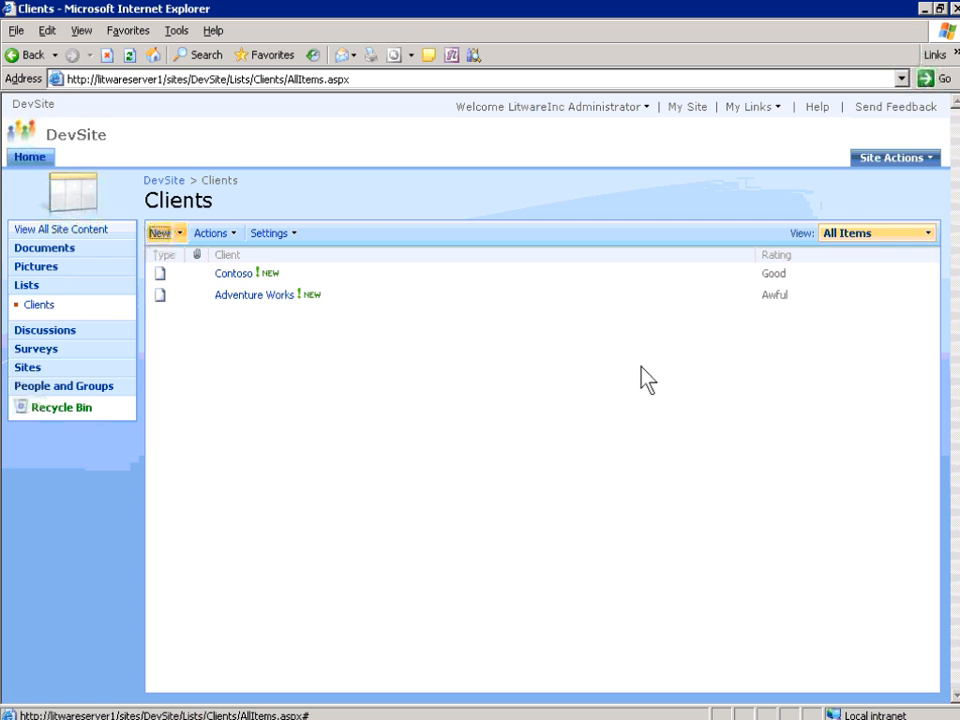
Start a new site column named Client in DevSite's site column gallery and set its type to Lookup
click(925, 162)
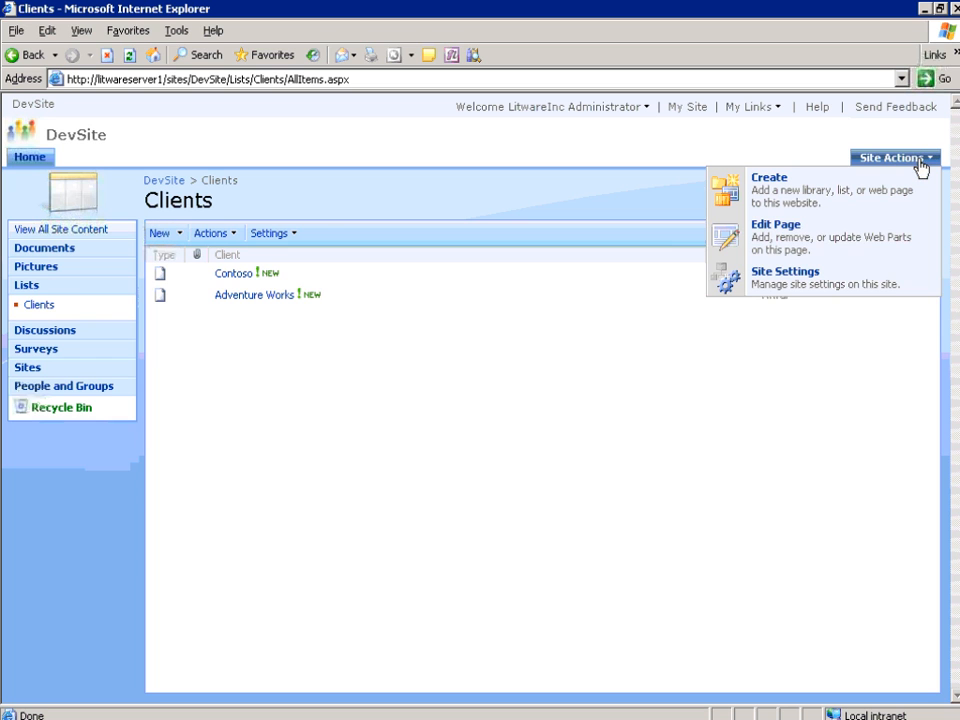
click(808, 279)
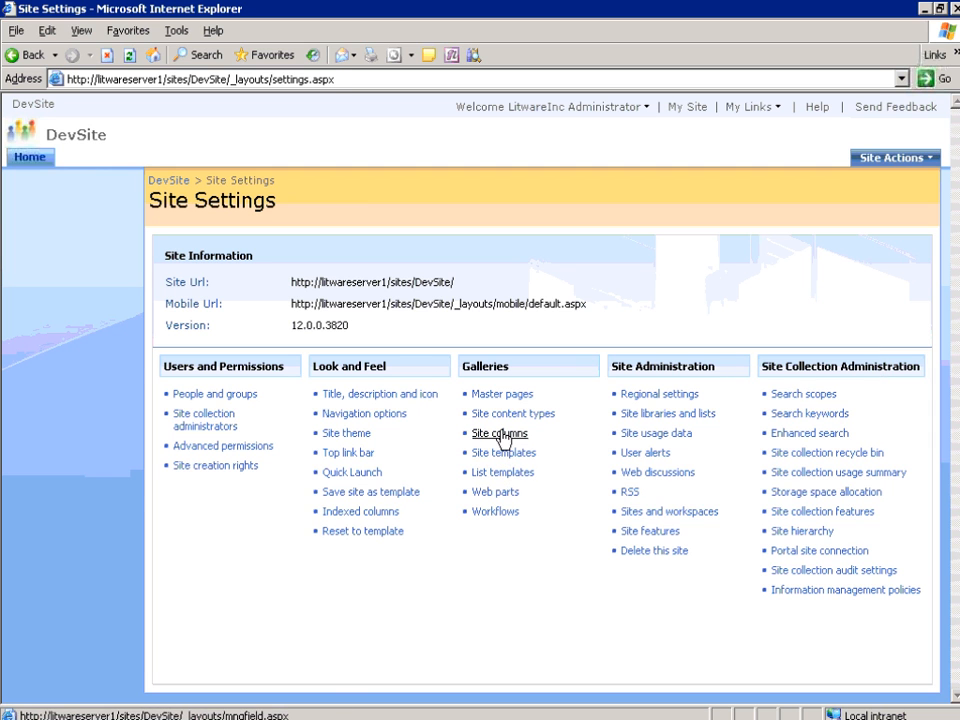
click(500, 434)
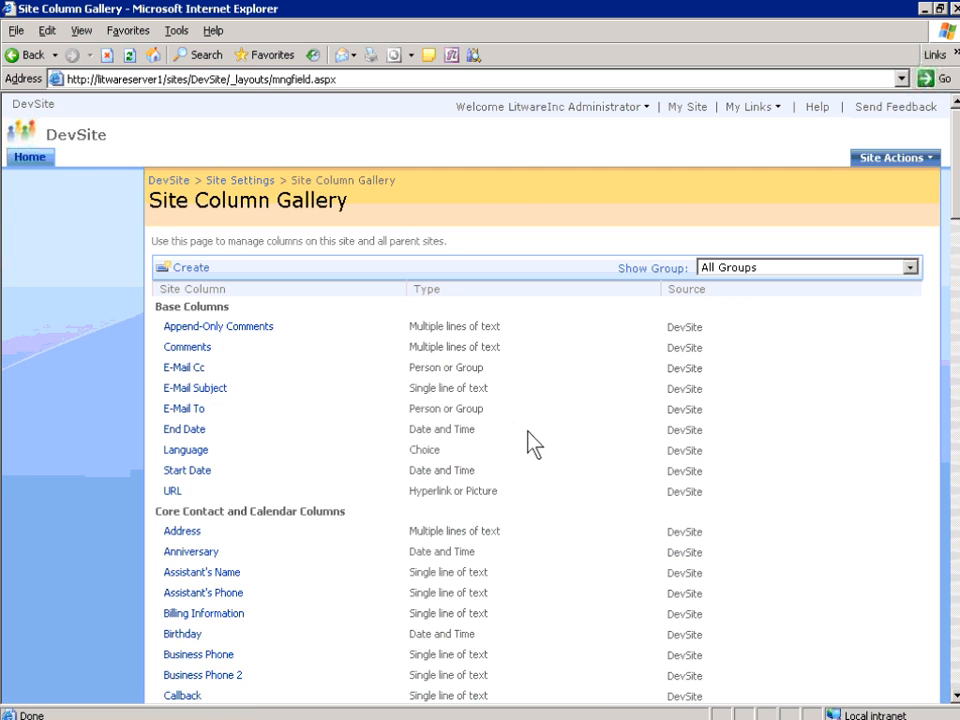
click(192, 268)
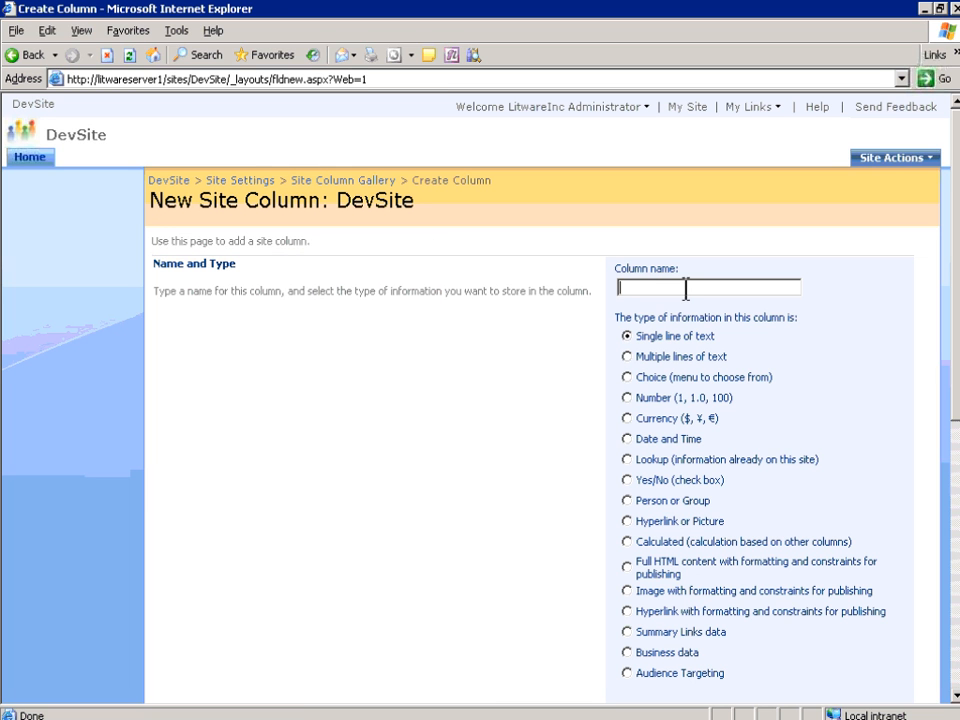
text(Client)
scroll(588, 450, down, 2)
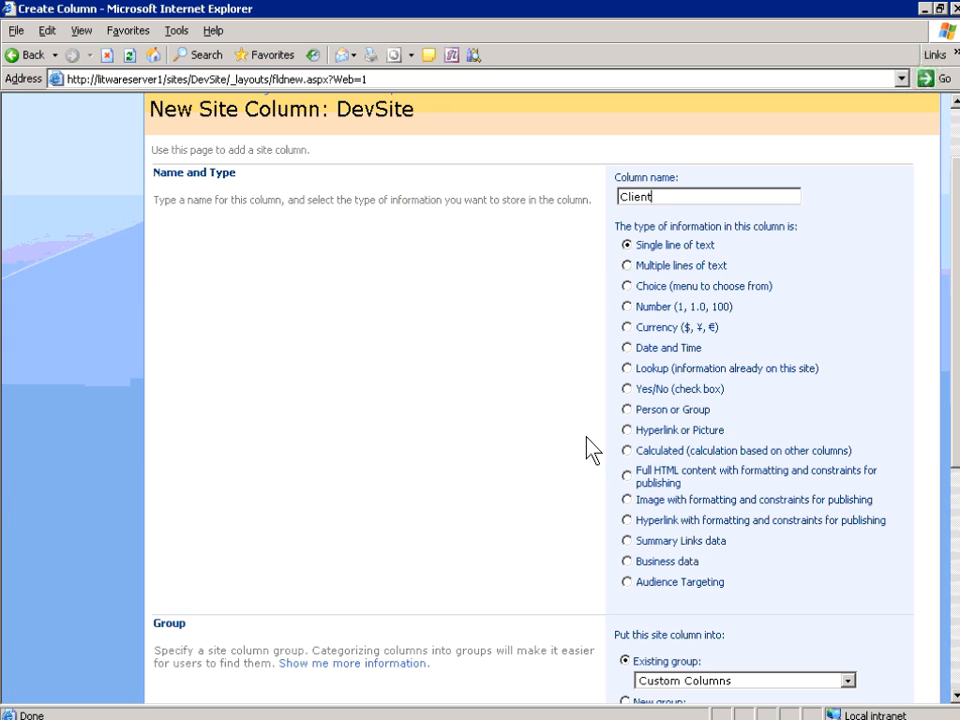
click(629, 369)
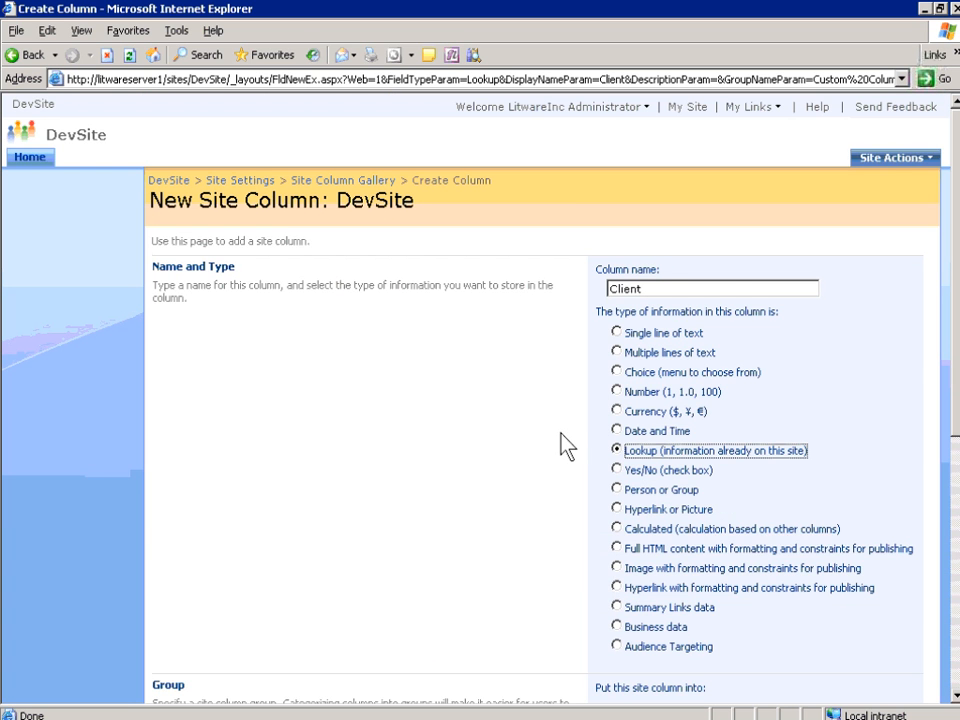
Put the Client lookup column in the existing Litware group, make it required, and save it with the Clients list's Client column as source
scroll(565, 445, down, 4)
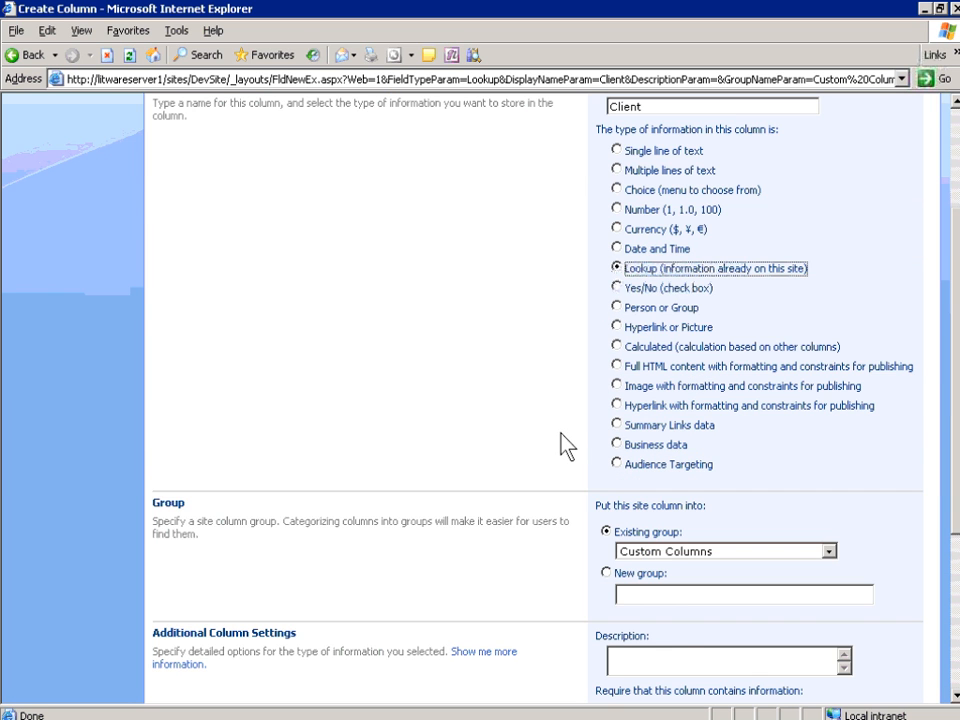
scroll(565, 445, down, 2)
click(694, 476)
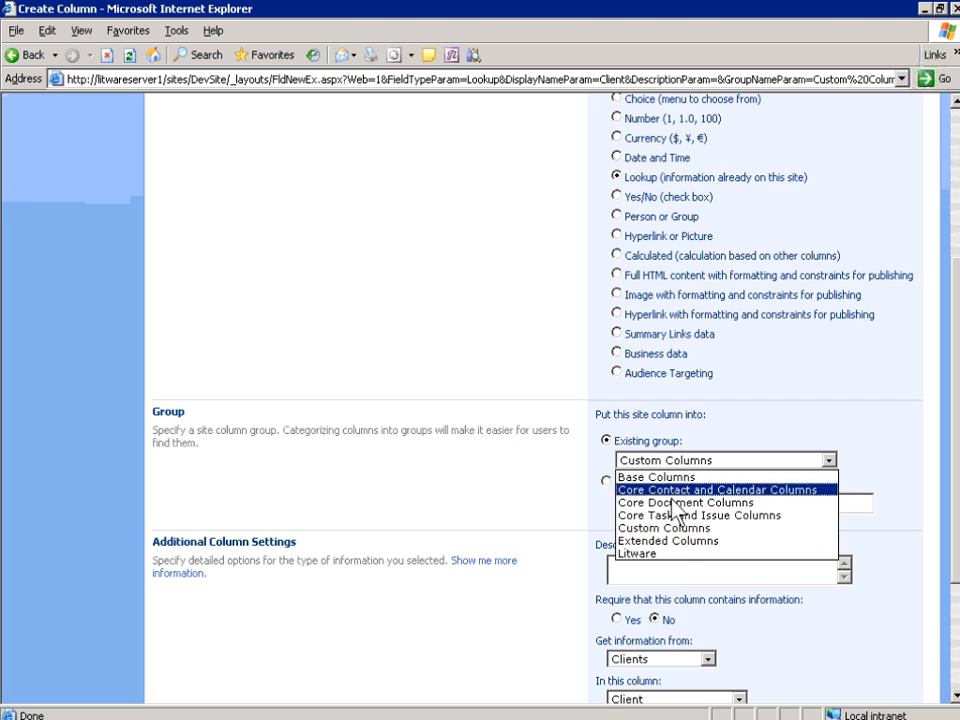
click(677, 566)
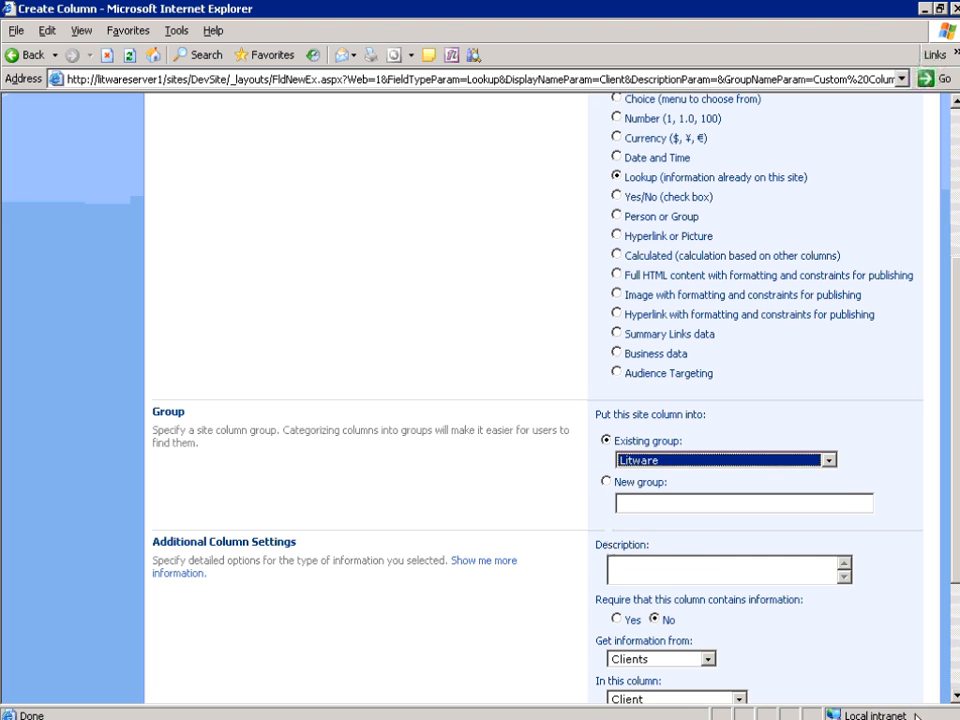
scroll(957, 700, down, 2)
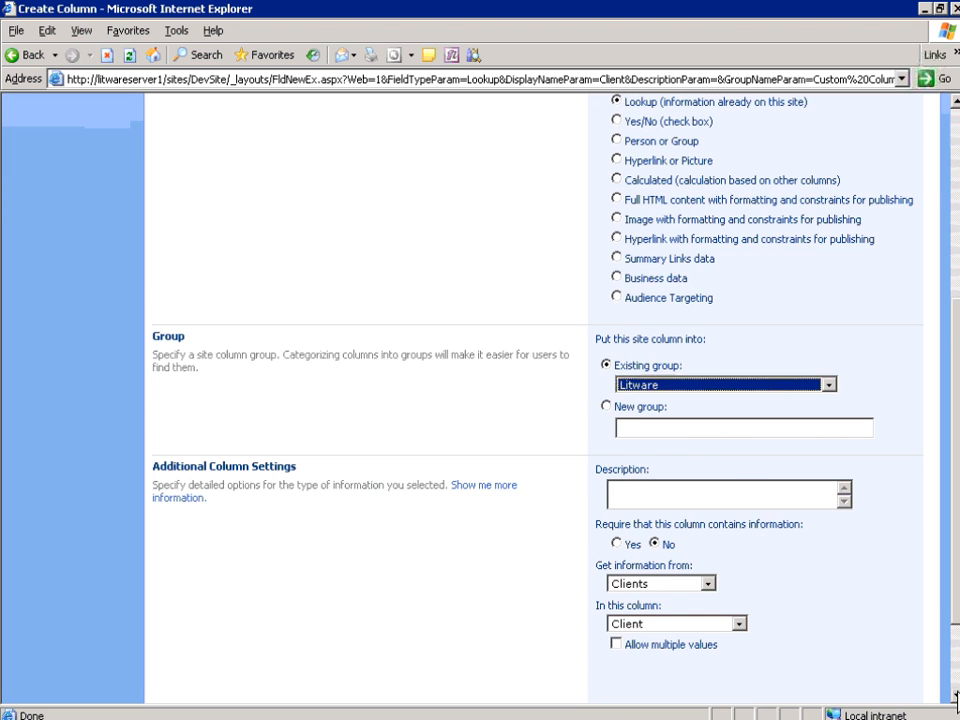
scroll(957, 700, down, 2)
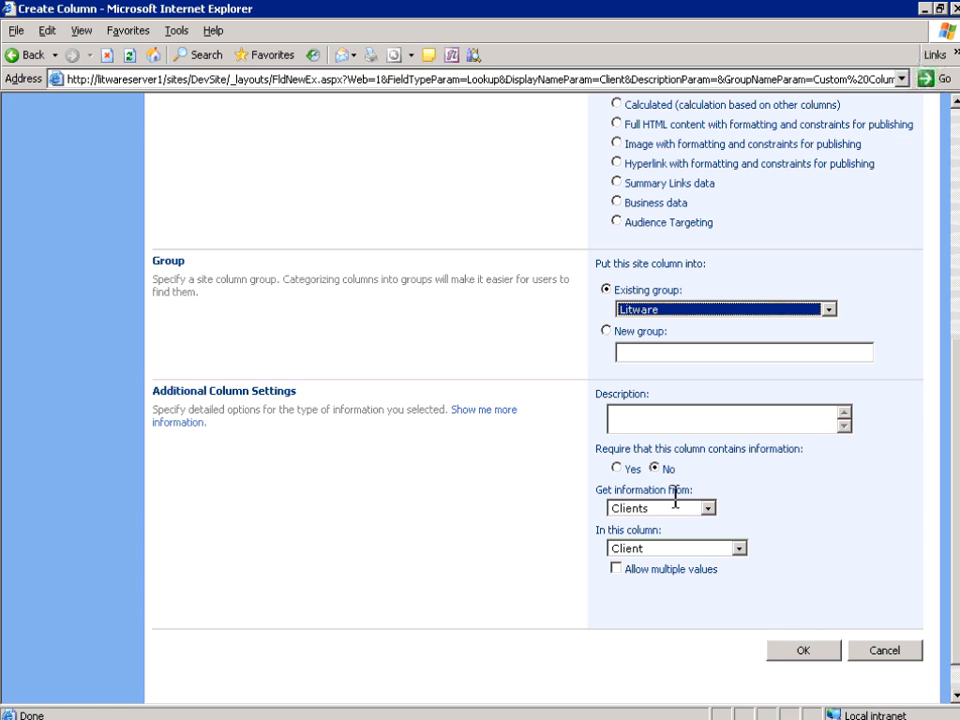
click(617, 469)
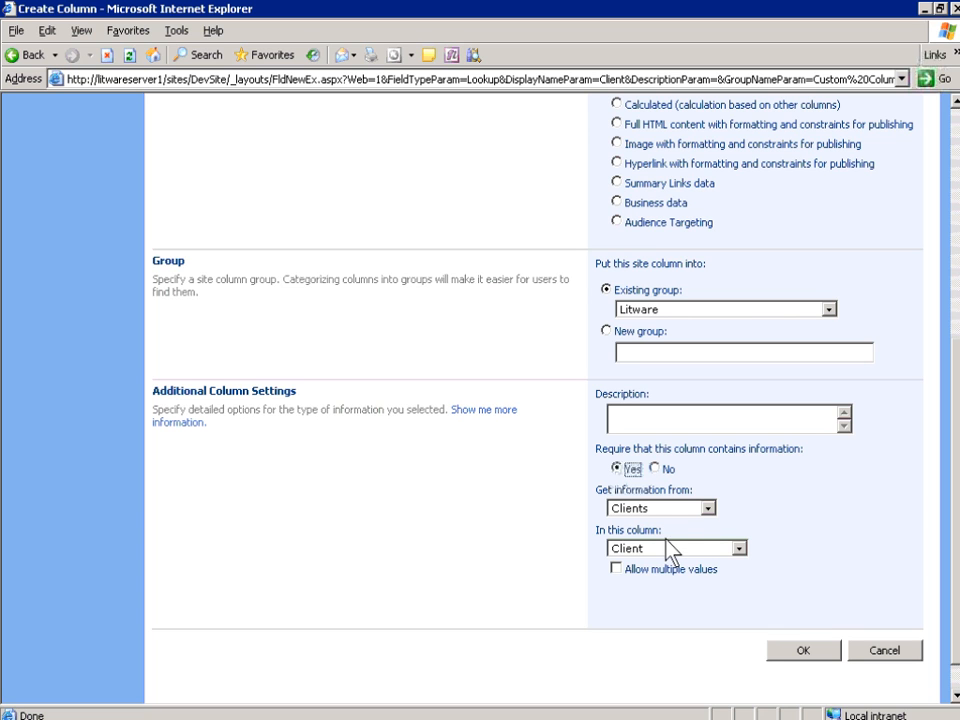
click(802, 652)
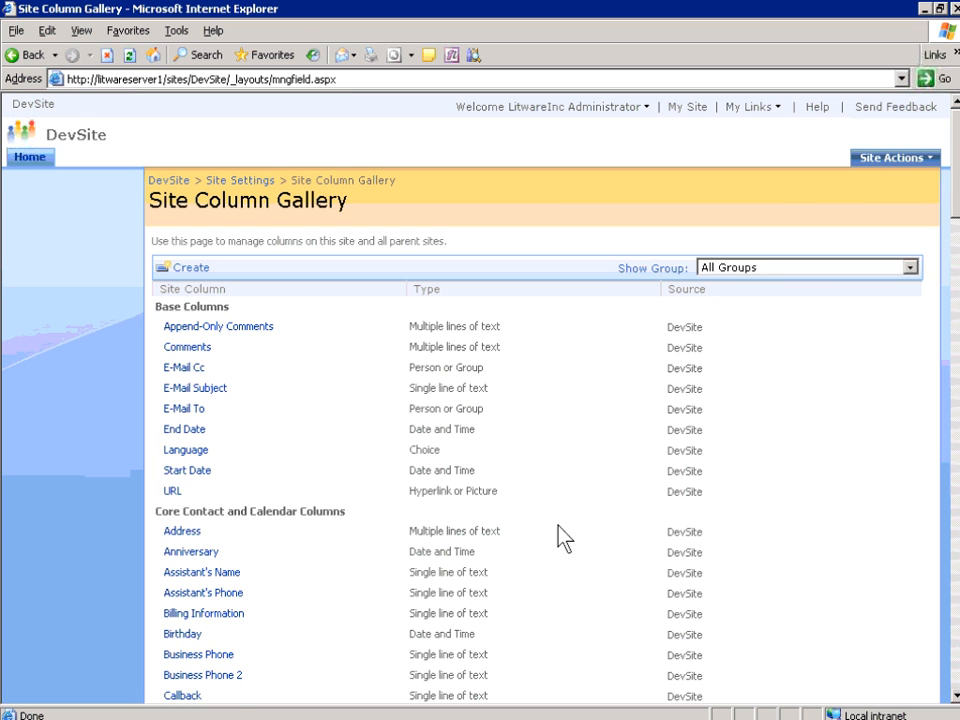
Create a document library named Client Documents on DevSite with the Microsoft Office Word document template
click(30, 158)
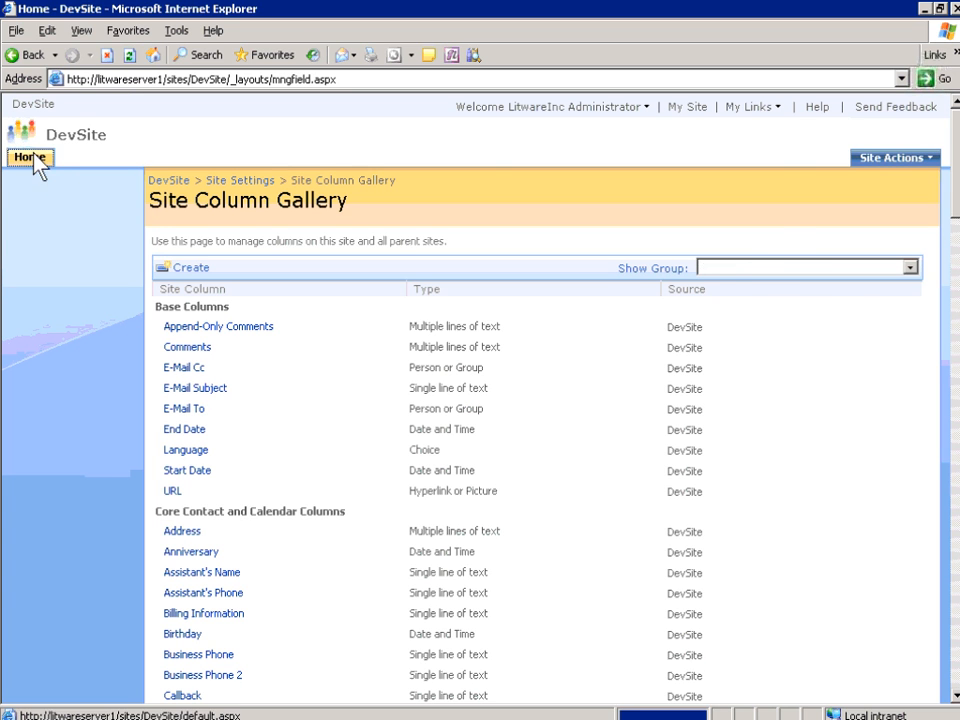
click(908, 160)
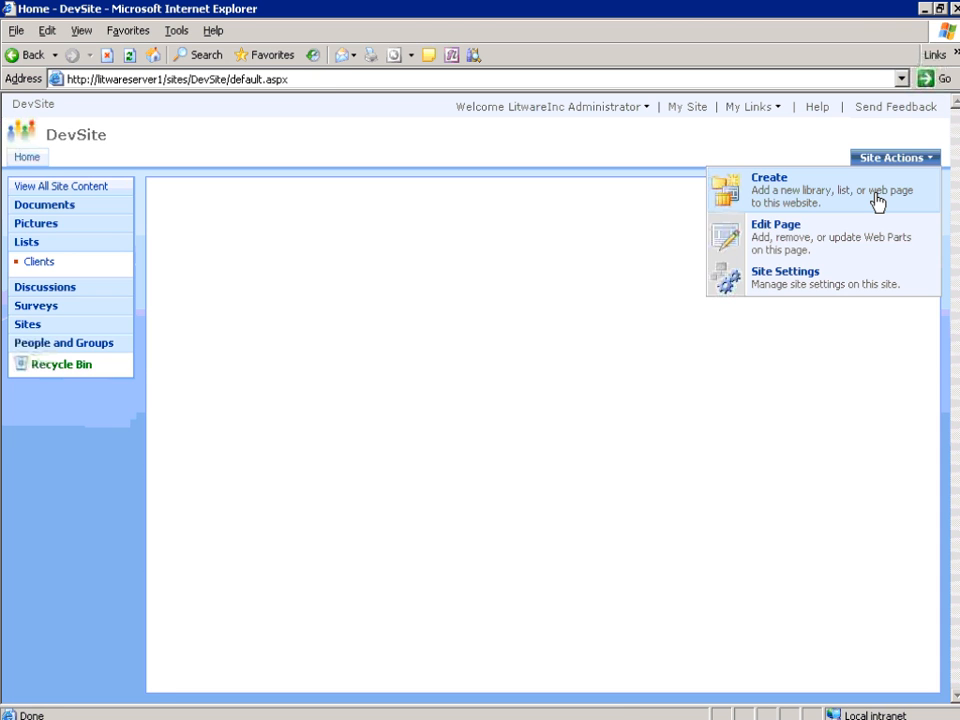
click(876, 201)
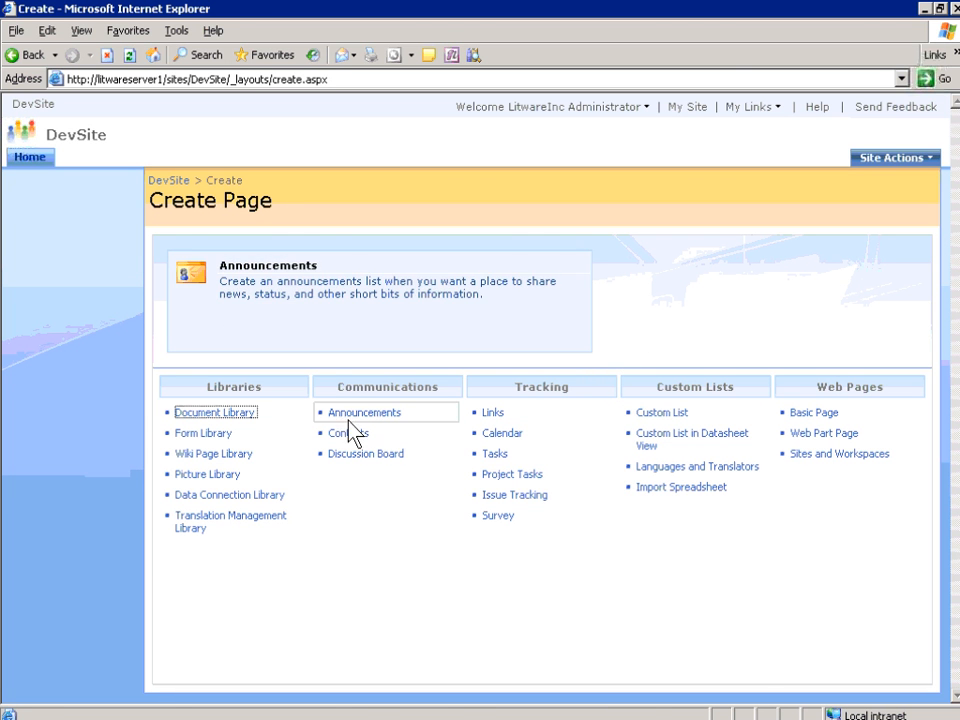
click(222, 413)
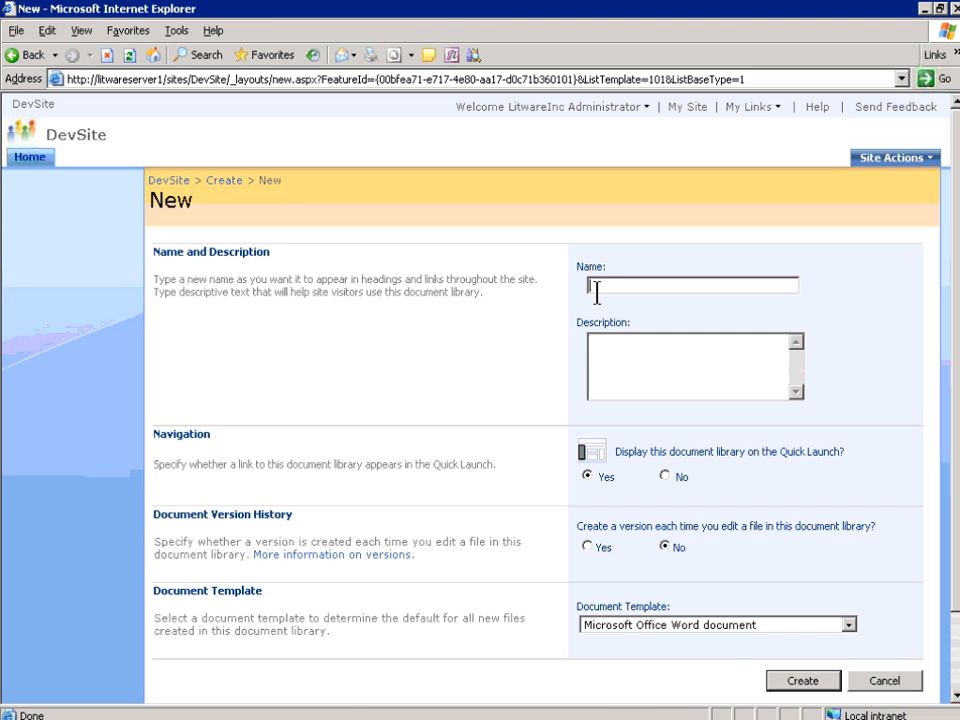
text(Client)
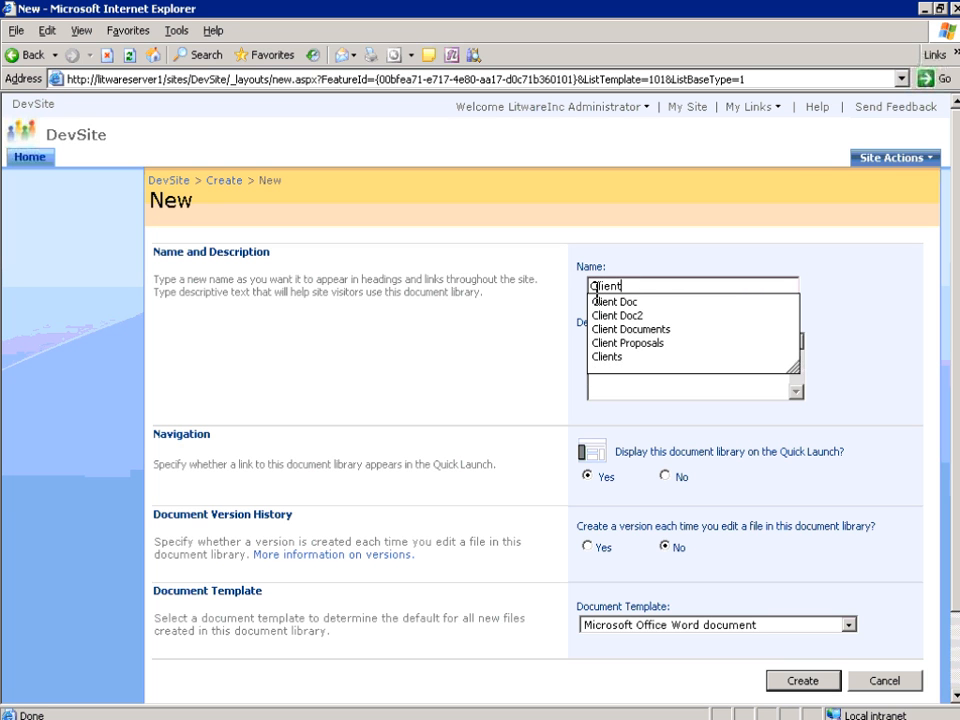
text( Documen)
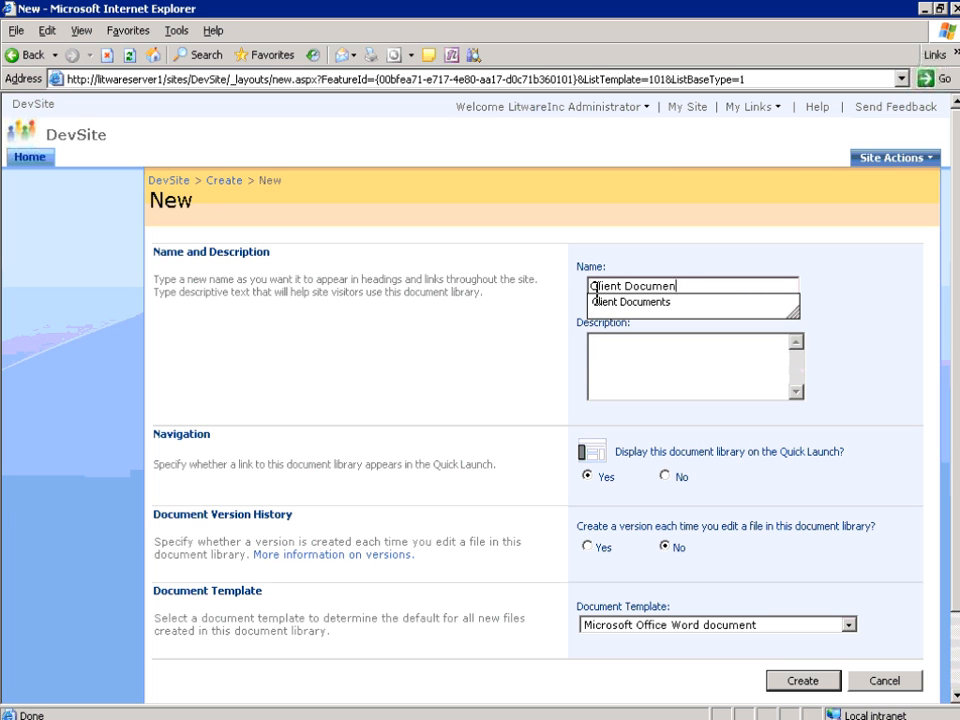
text(ts)
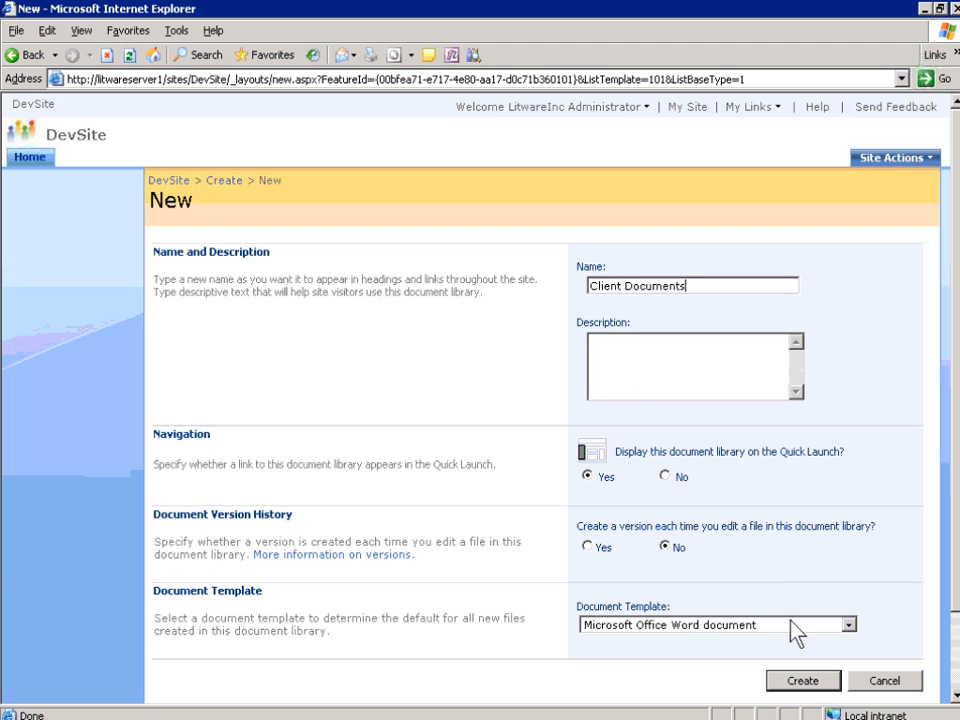
click(805, 682)
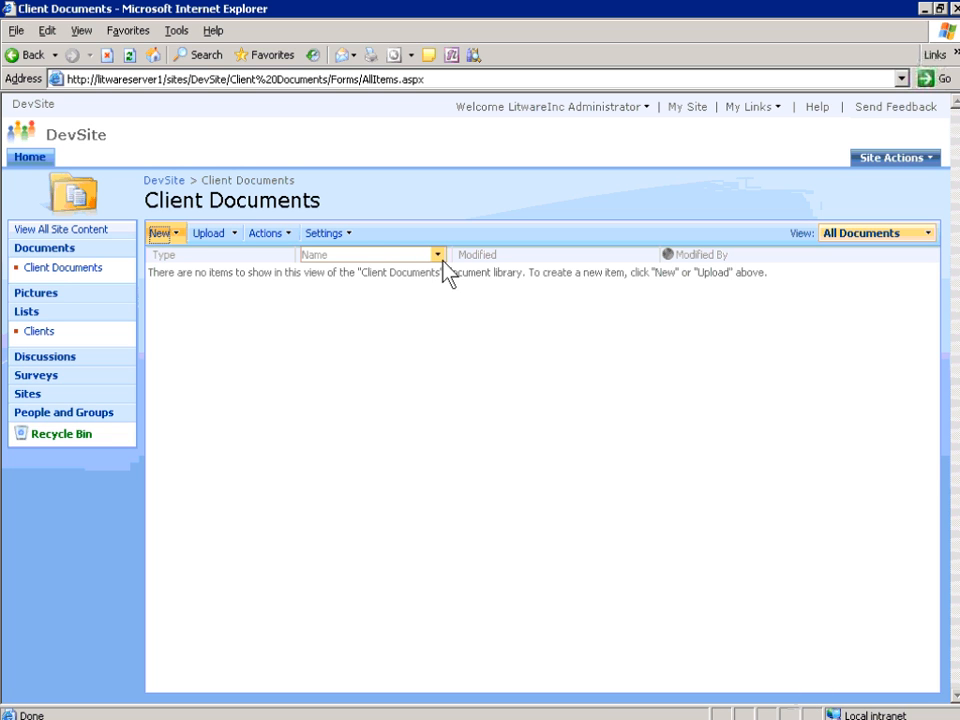
Add the existing Client site column from the Litware group to the Client Documents library and its default view
click(349, 241)
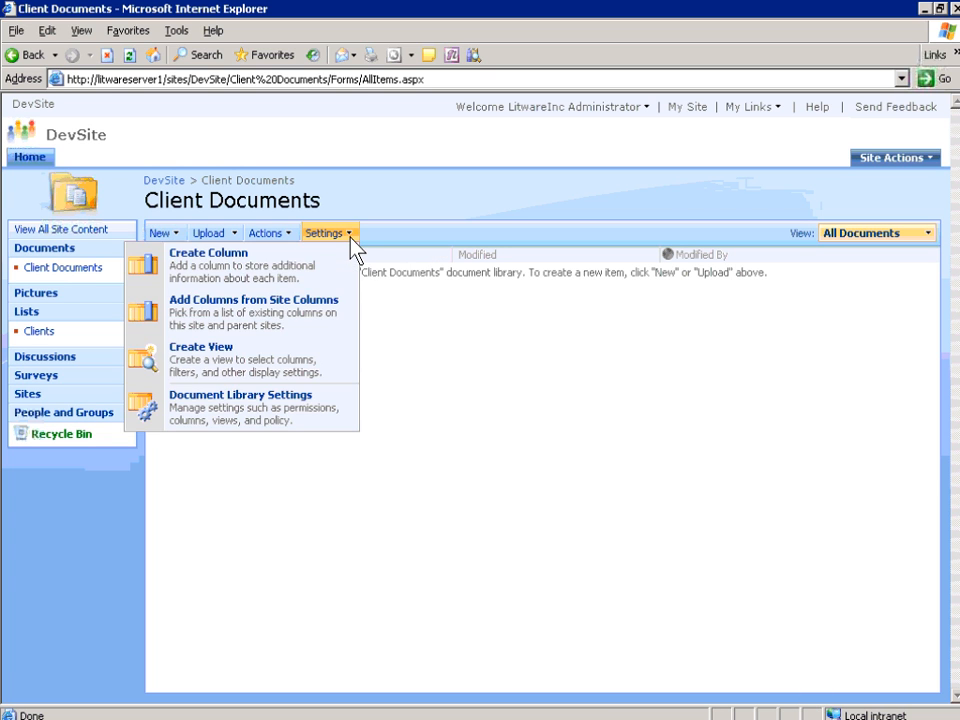
click(290, 416)
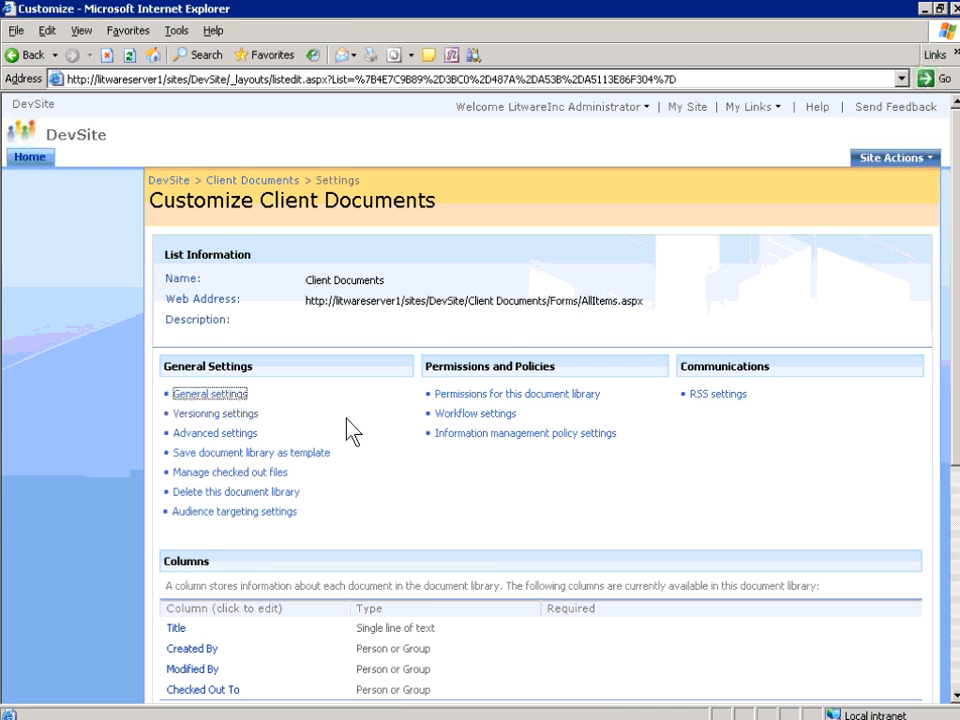
scroll(347, 425, down, 4)
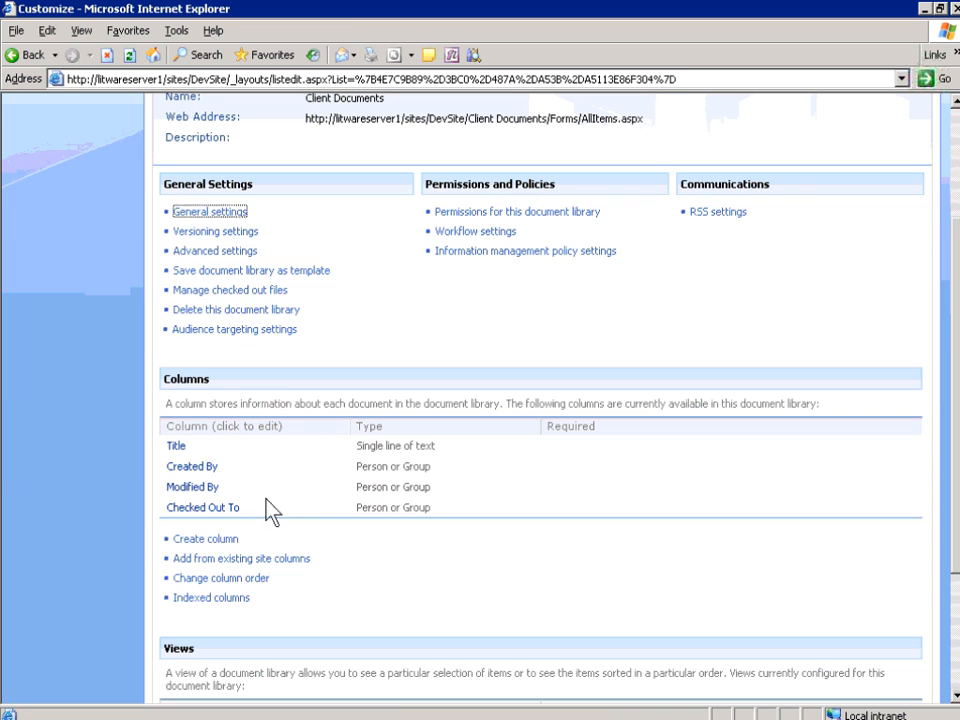
click(255, 566)
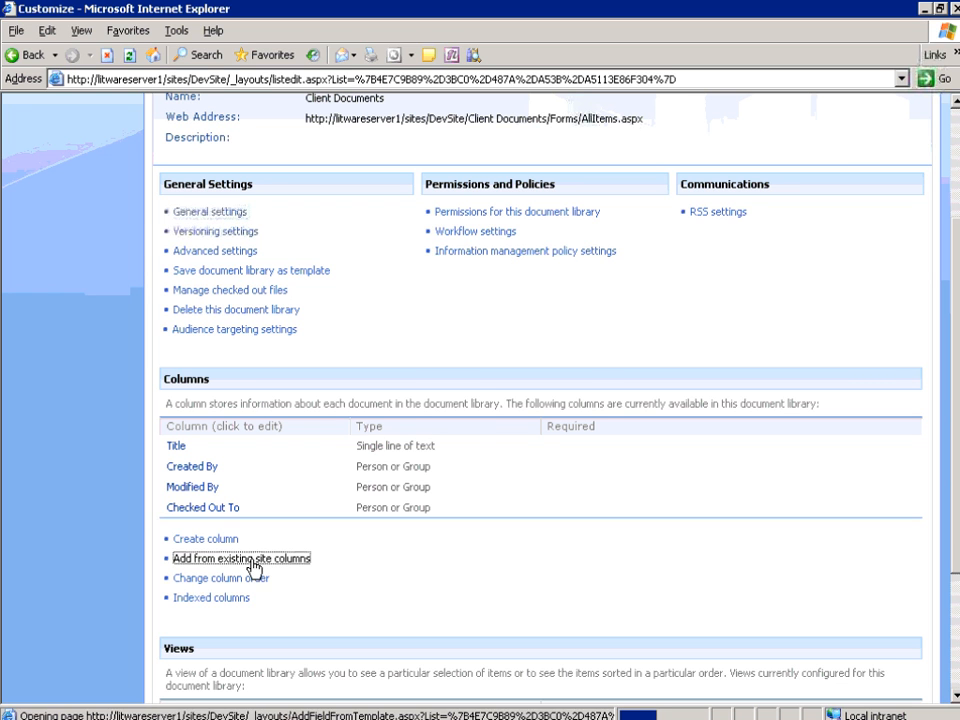
click(624, 288)
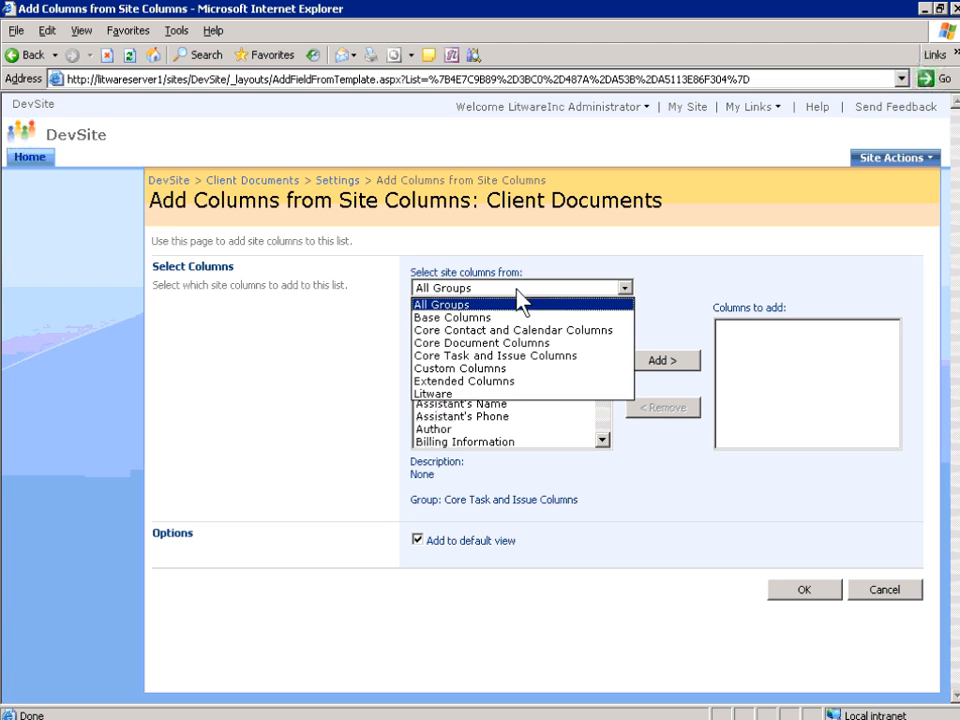
click(517, 394)
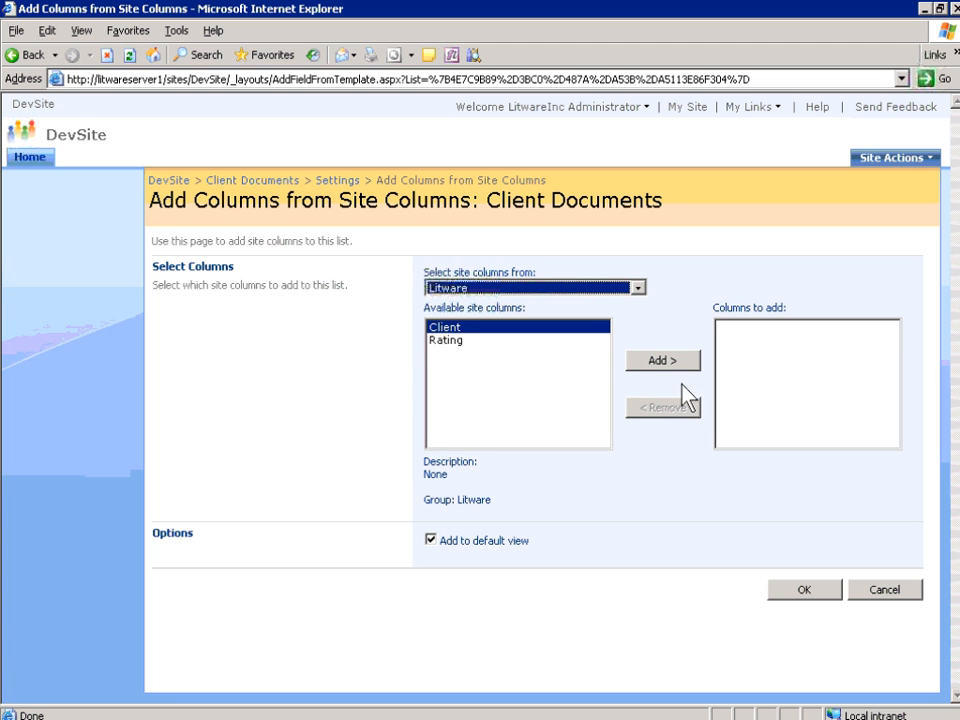
click(660, 361)
click(799, 598)
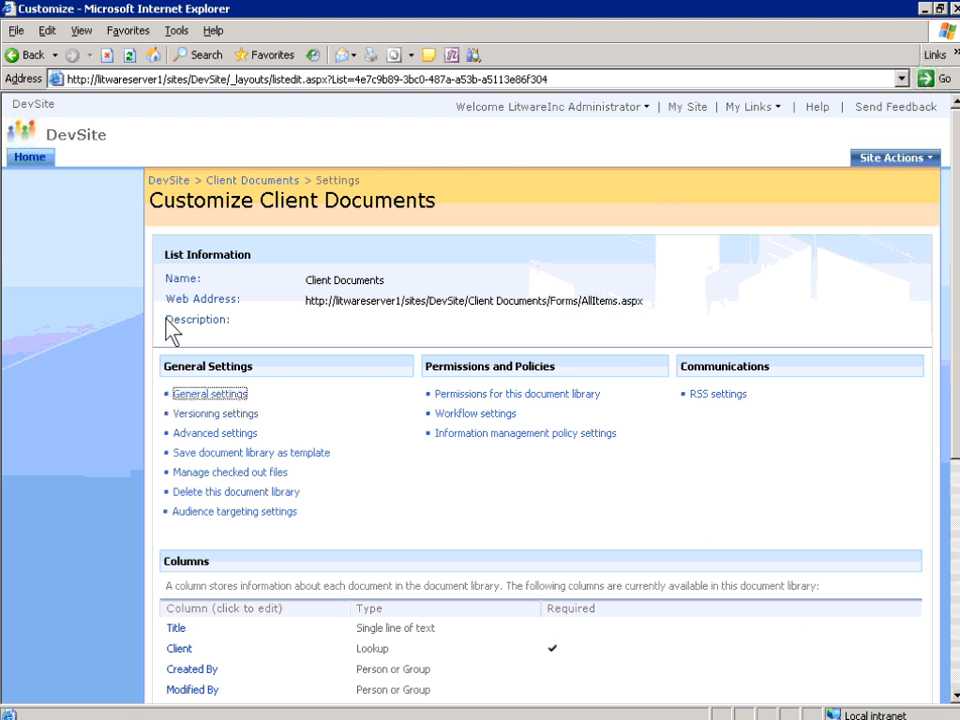
Upload Adventure Works Sales Presentation.pptx from the LitwareDocuments folder to the Client Documents library
click(258, 182)
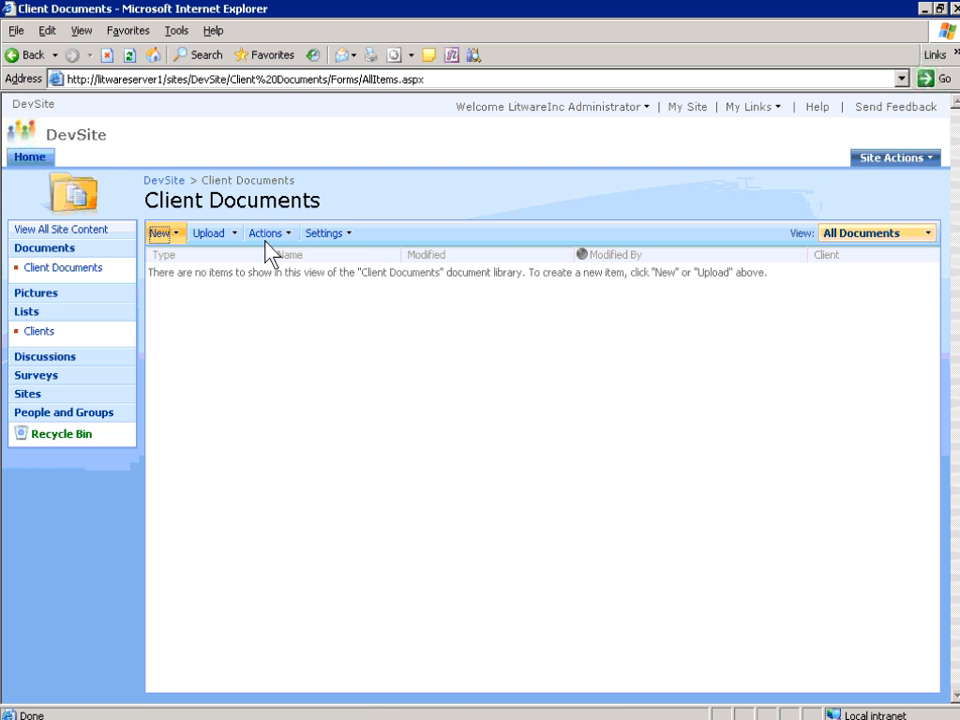
click(208, 236)
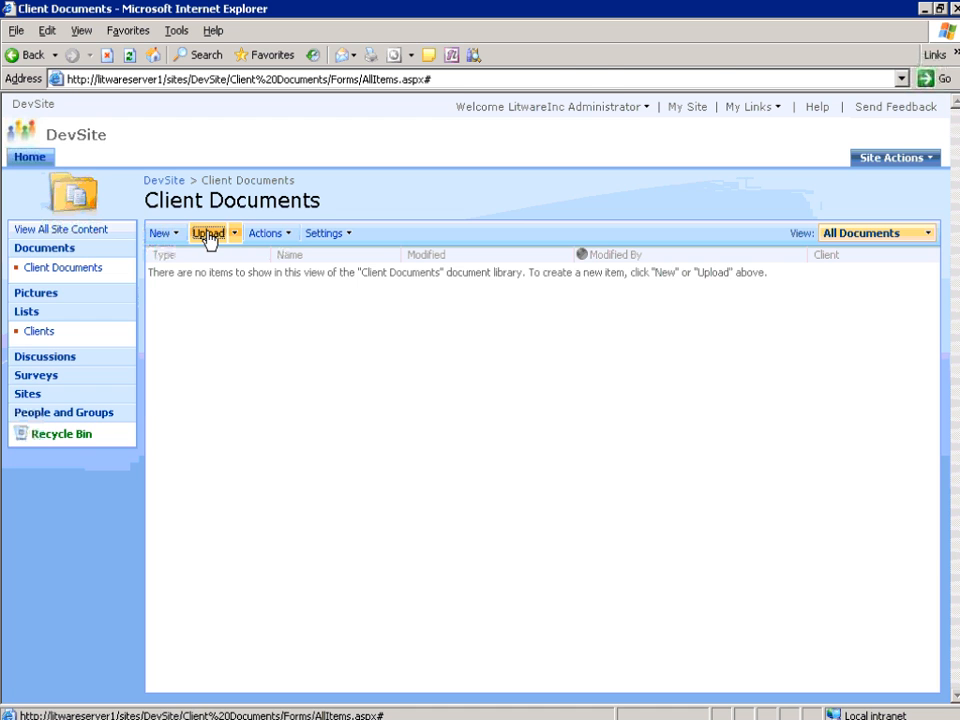
click(880, 292)
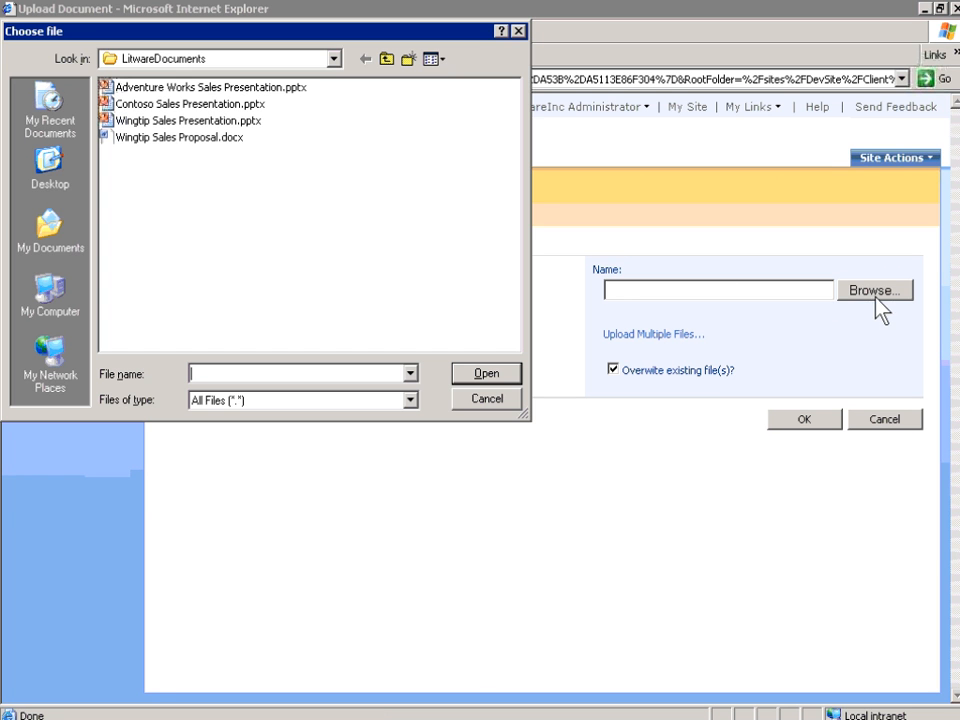
drag(232, 31, 637, 198)
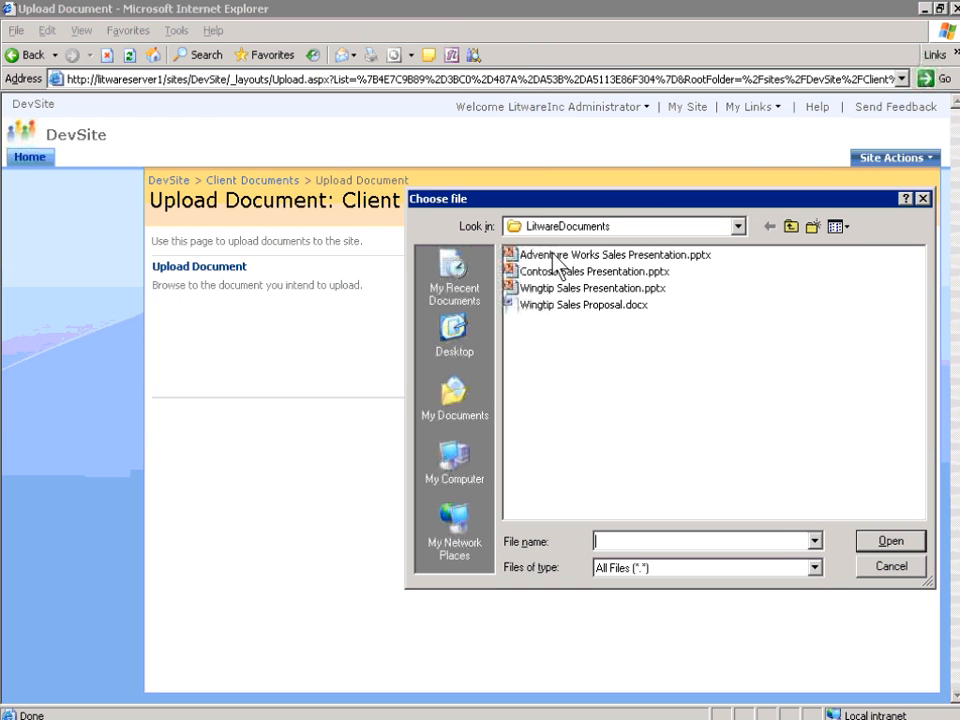
click(552, 256)
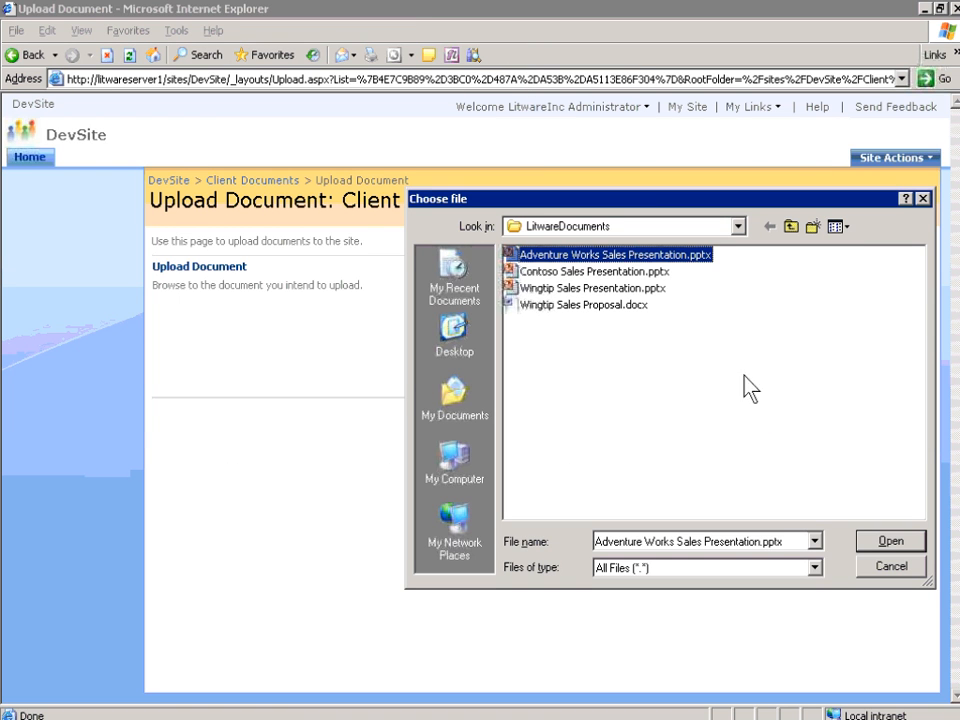
click(893, 552)
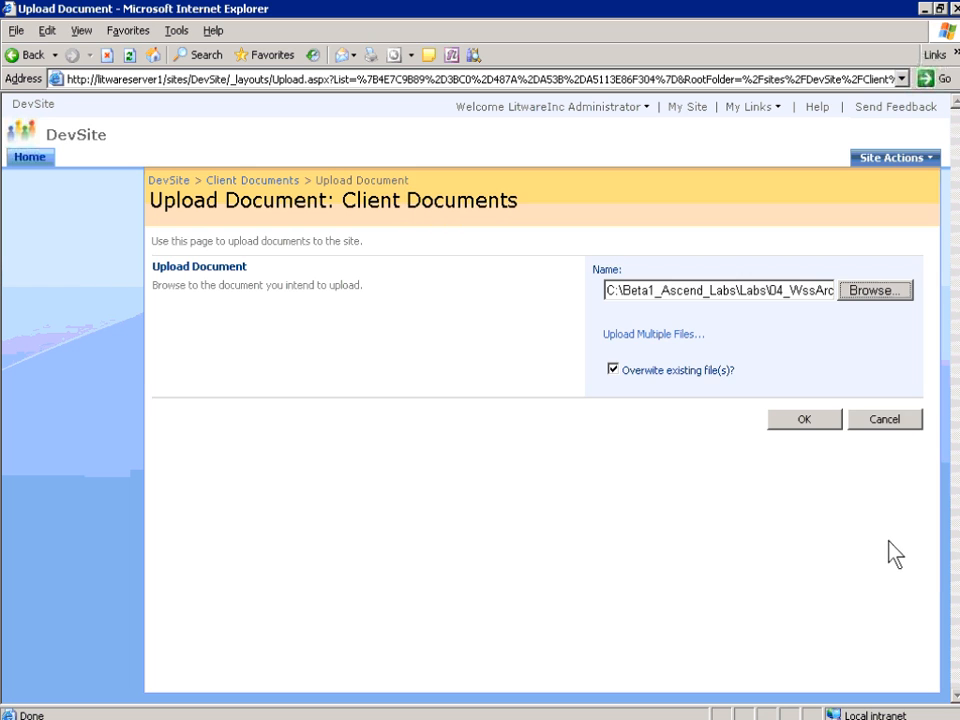
click(804, 420)
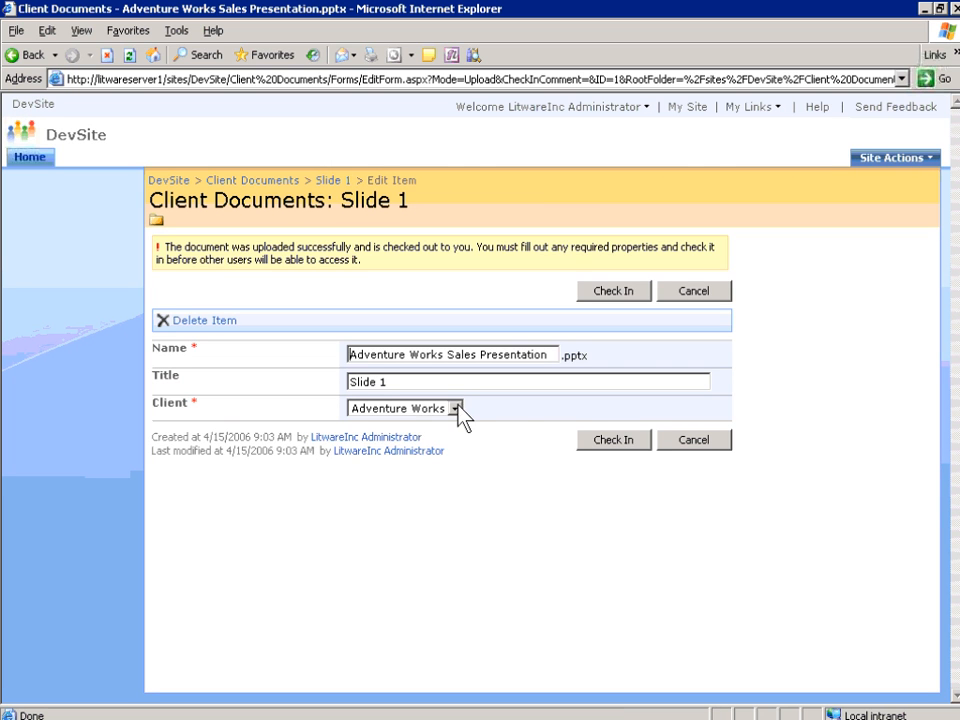
Assign the uploaded Adventure Works Sales Presentation to the client Adventure Works and check it in
click(455, 408)
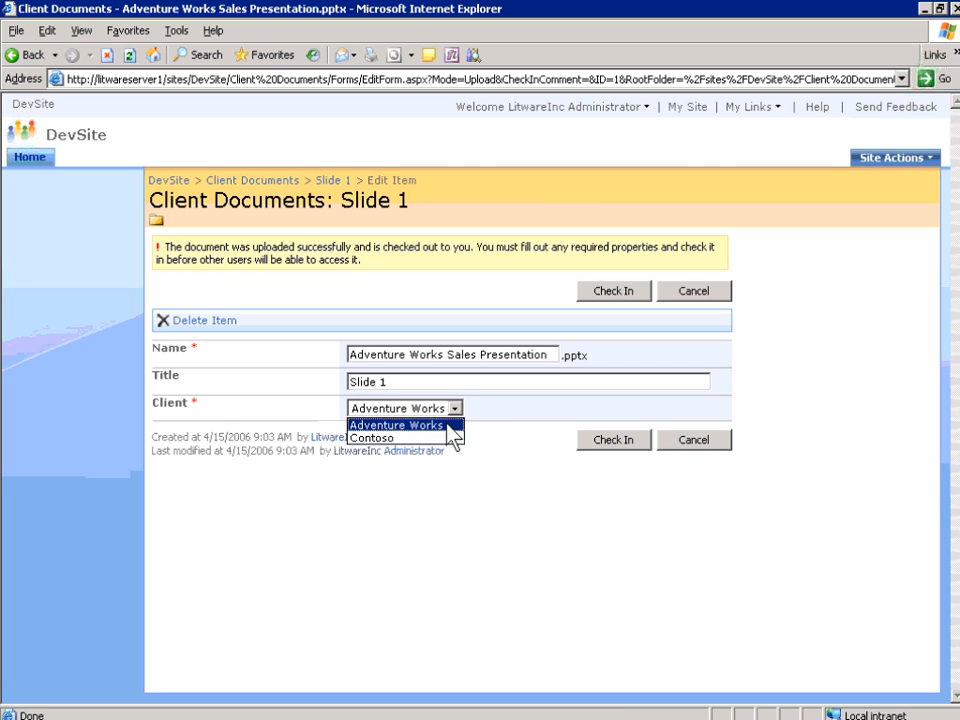
click(447, 425)
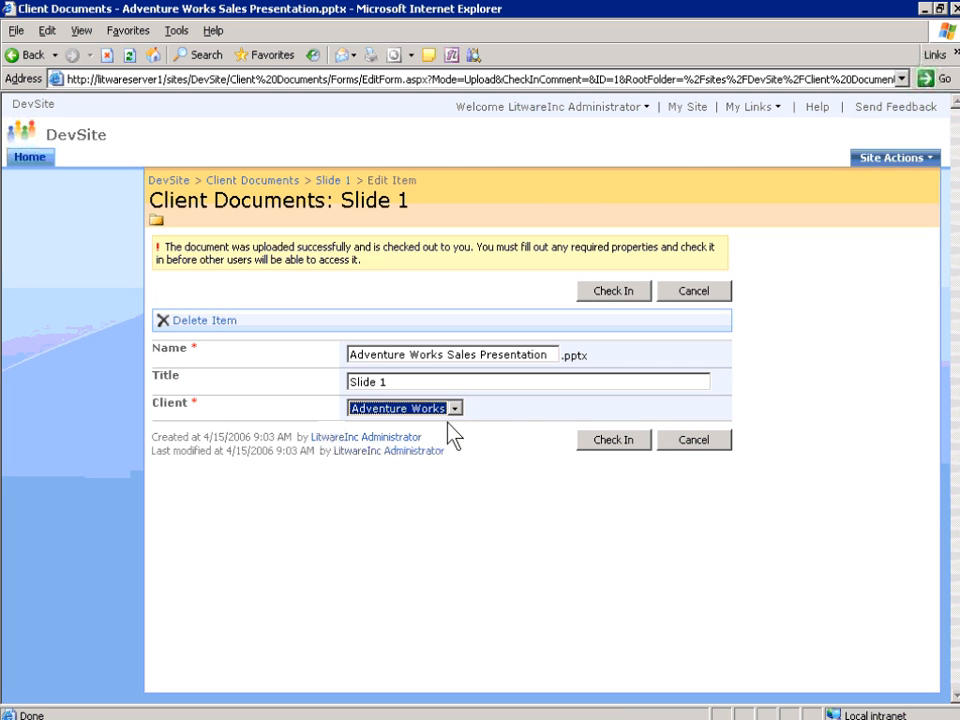
click(621, 441)
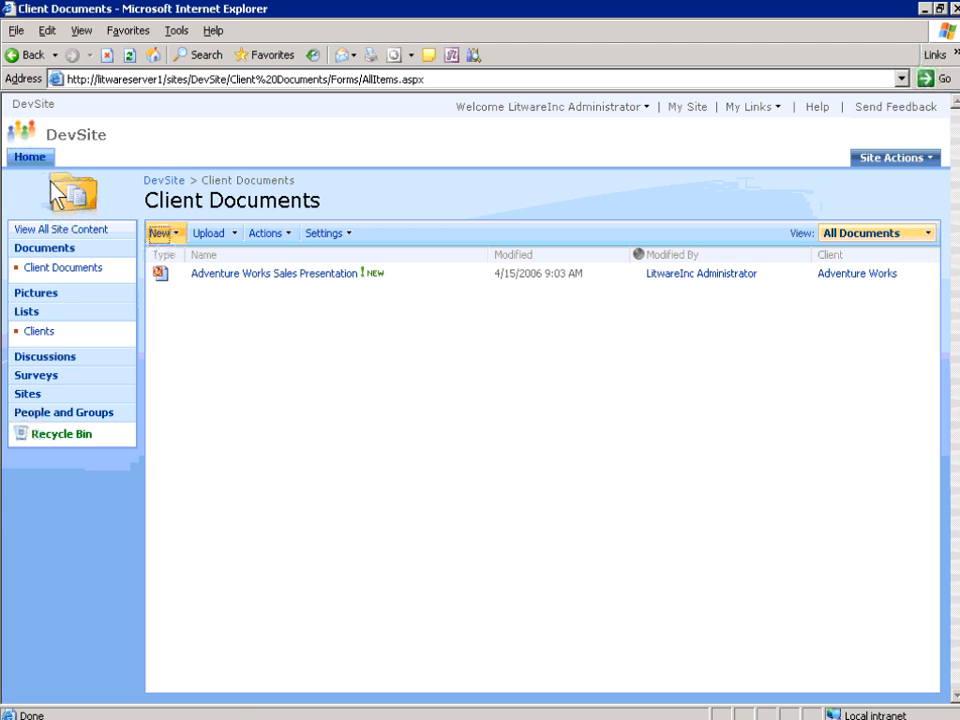
Examine DevSite's site column gallery for the custom columns in the Litware group
click(29, 157)
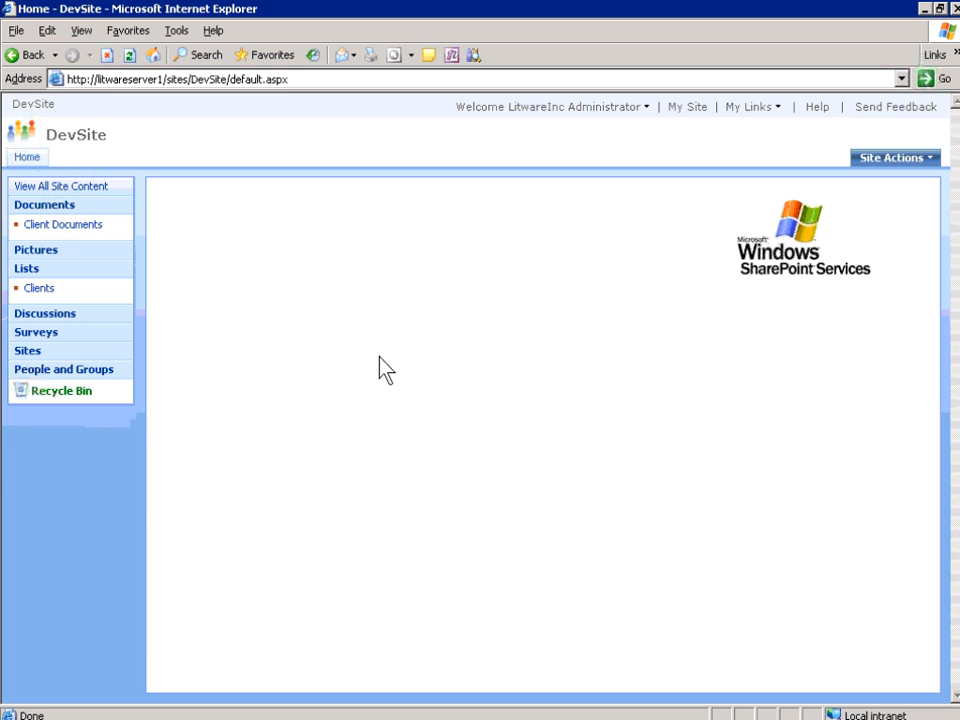
click(933, 159)
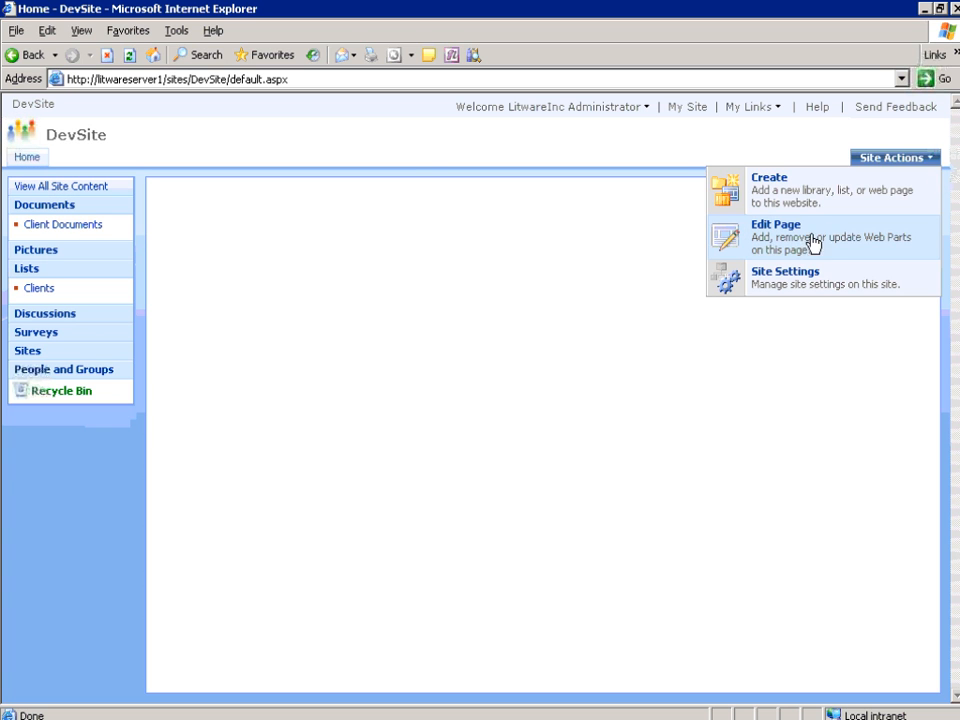
click(810, 281)
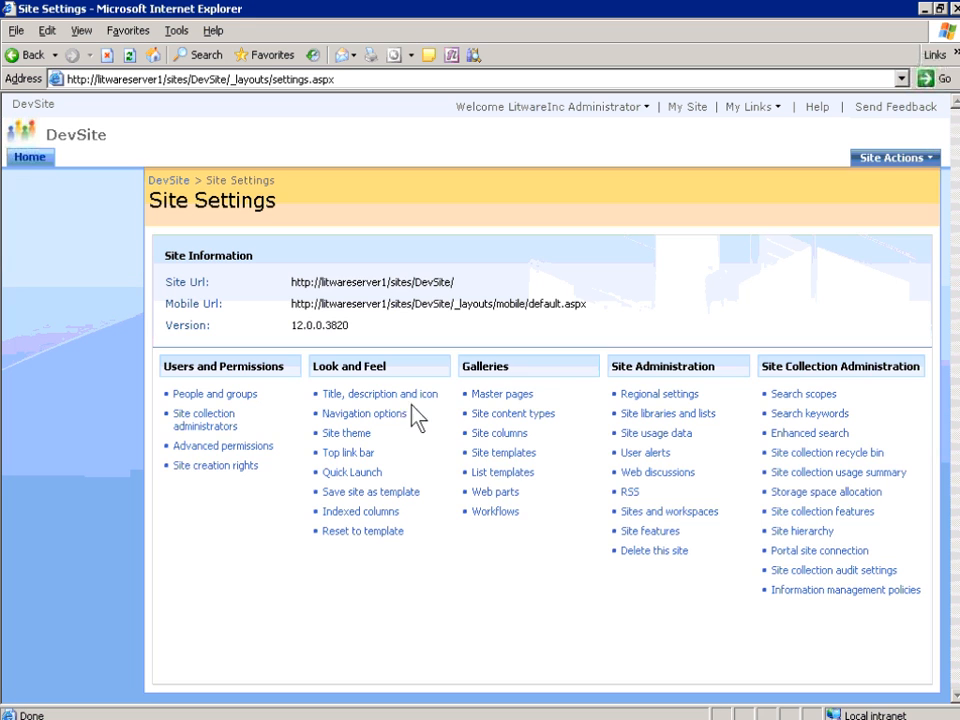
click(499, 433)
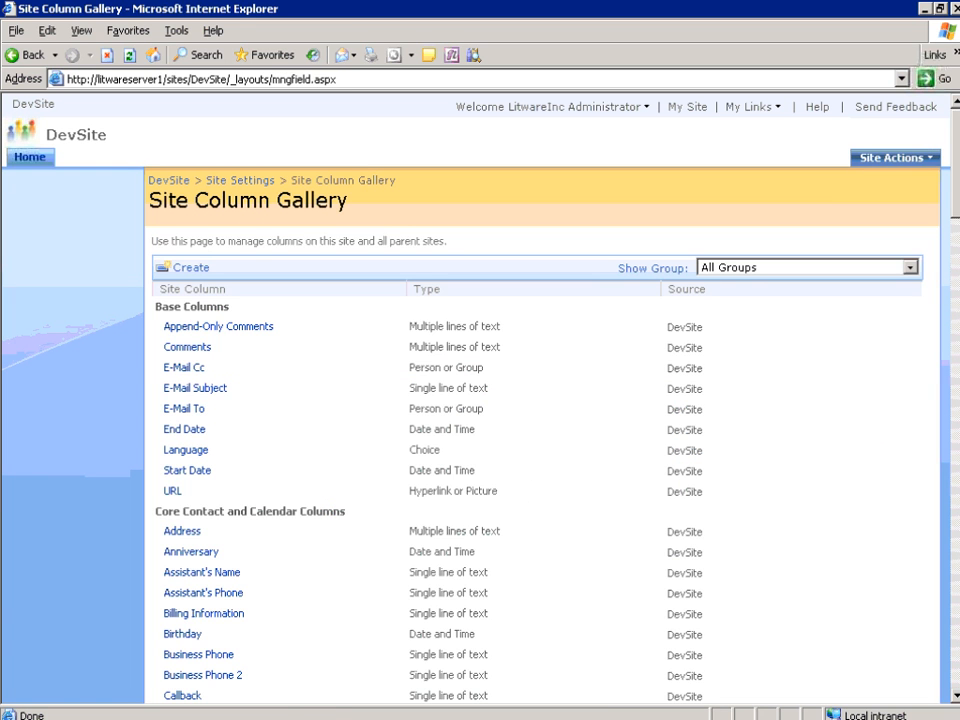
drag(957, 200, 957, 671)
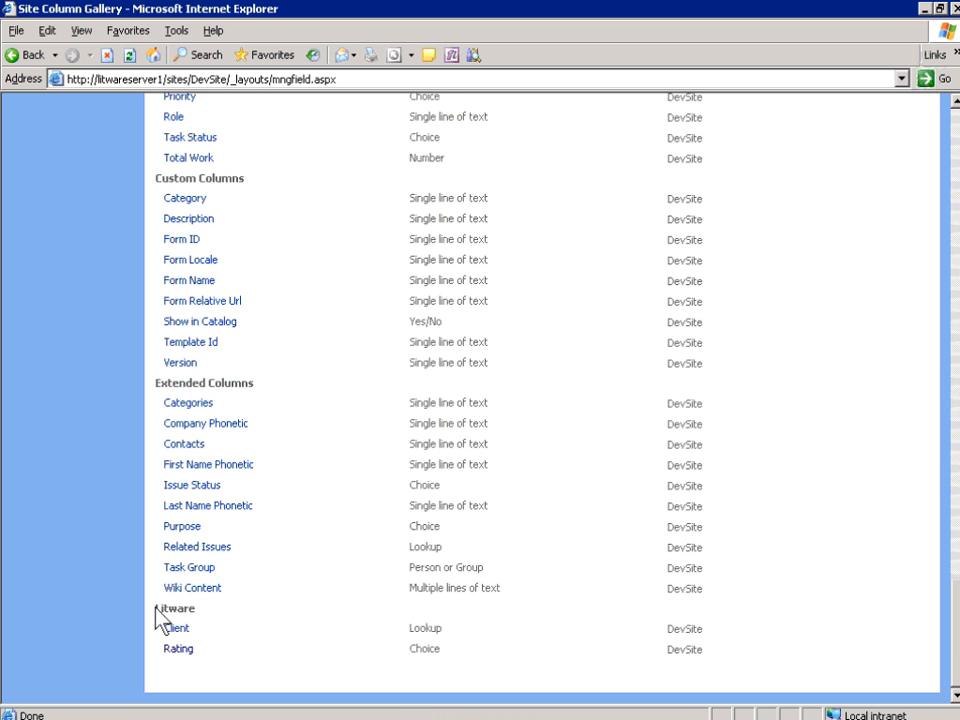
double_click(163, 607)
click(955, 136)
click(955, 130)
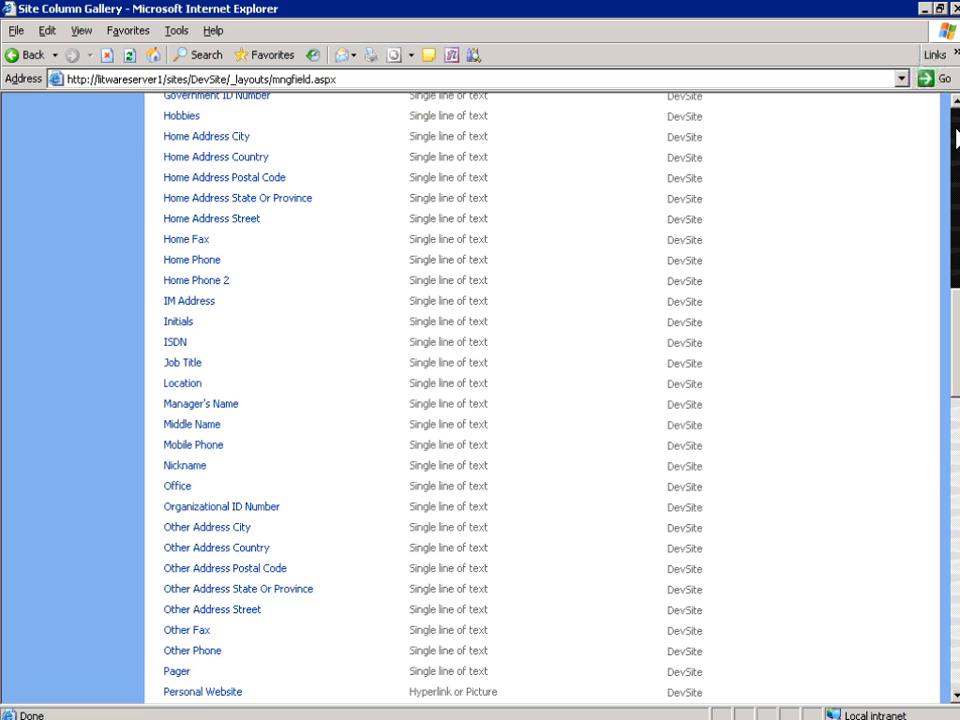
click(955, 127)
click(956, 126)
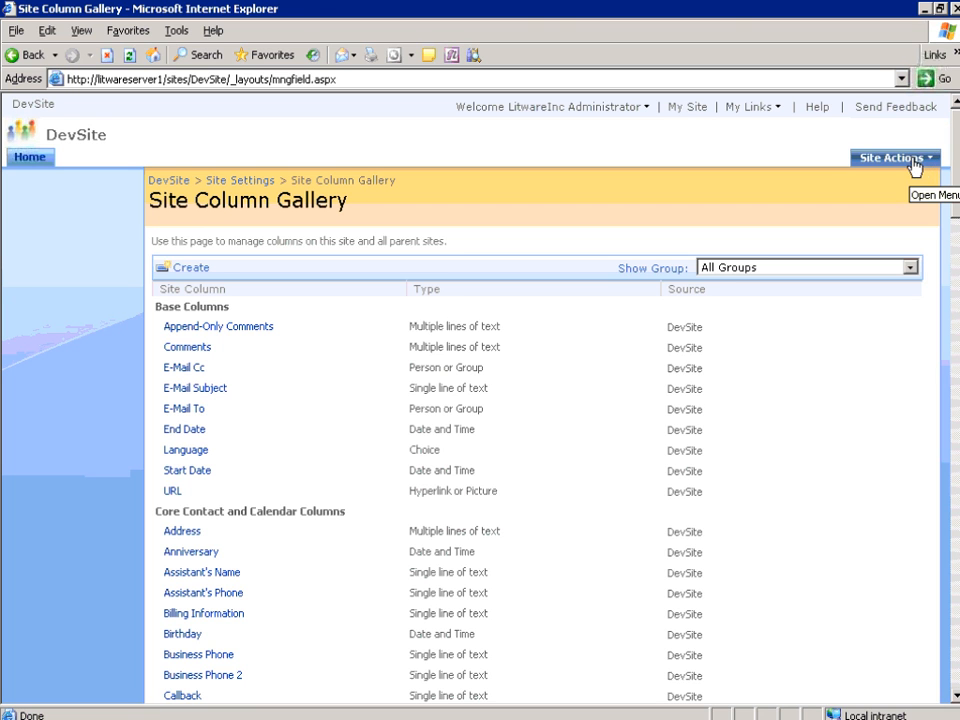
Create a subsite under DevSite titled Child1 with the URL name Child1
click(30, 158)
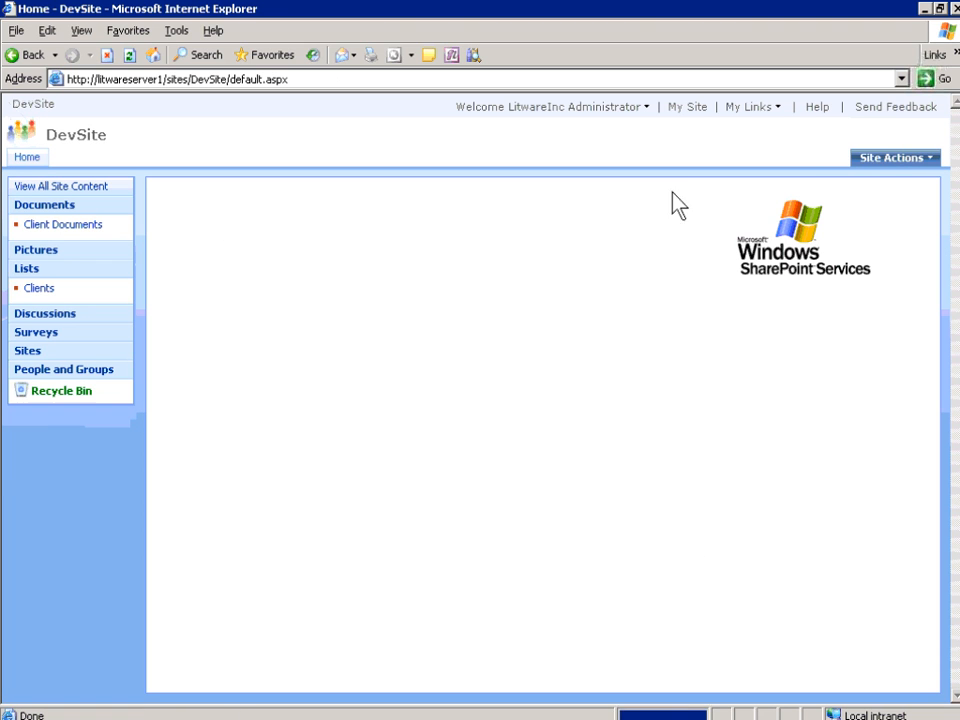
click(932, 159)
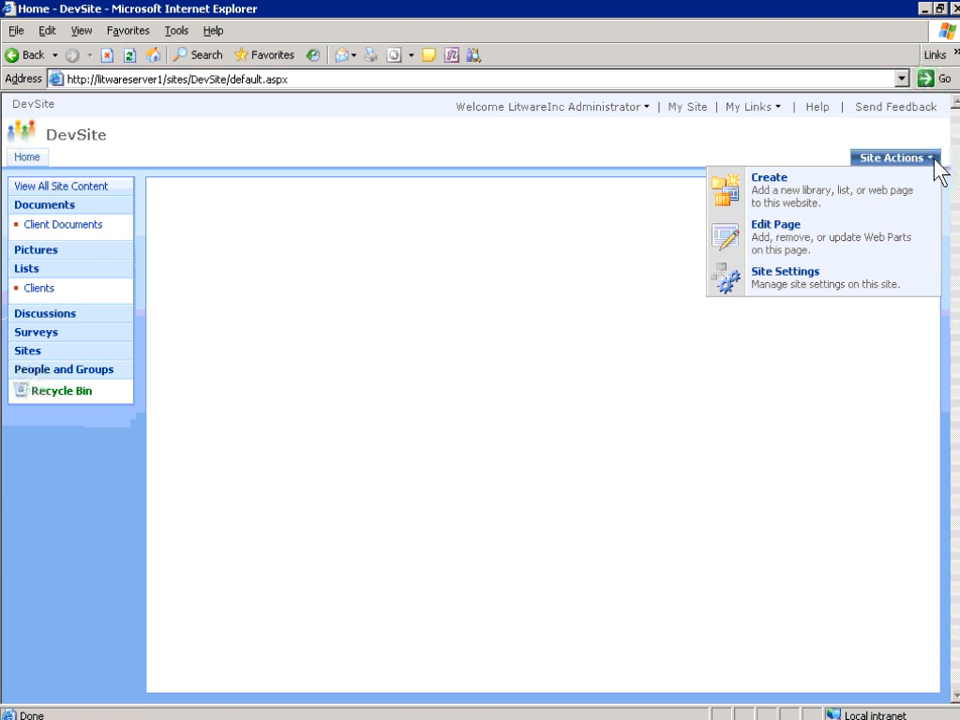
click(884, 190)
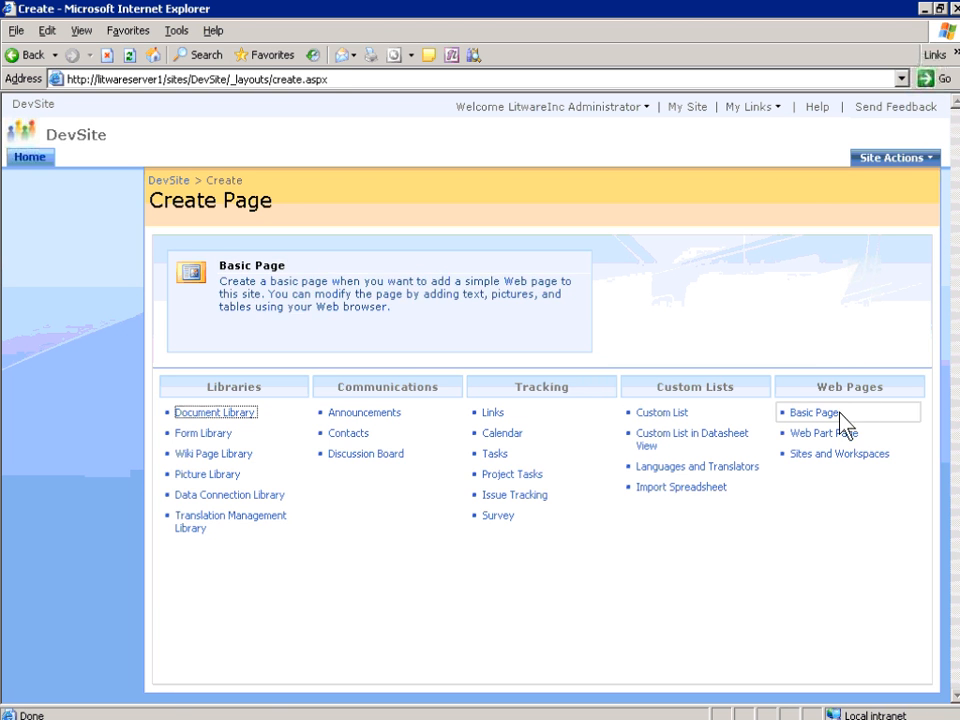
mouse_move(832, 458)
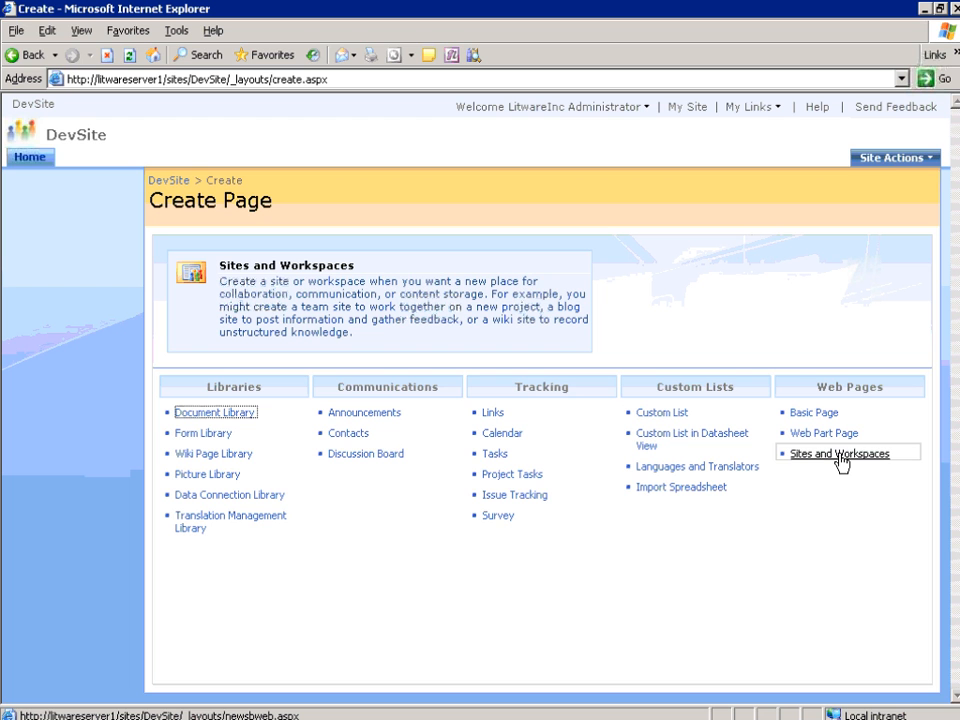
click(838, 456)
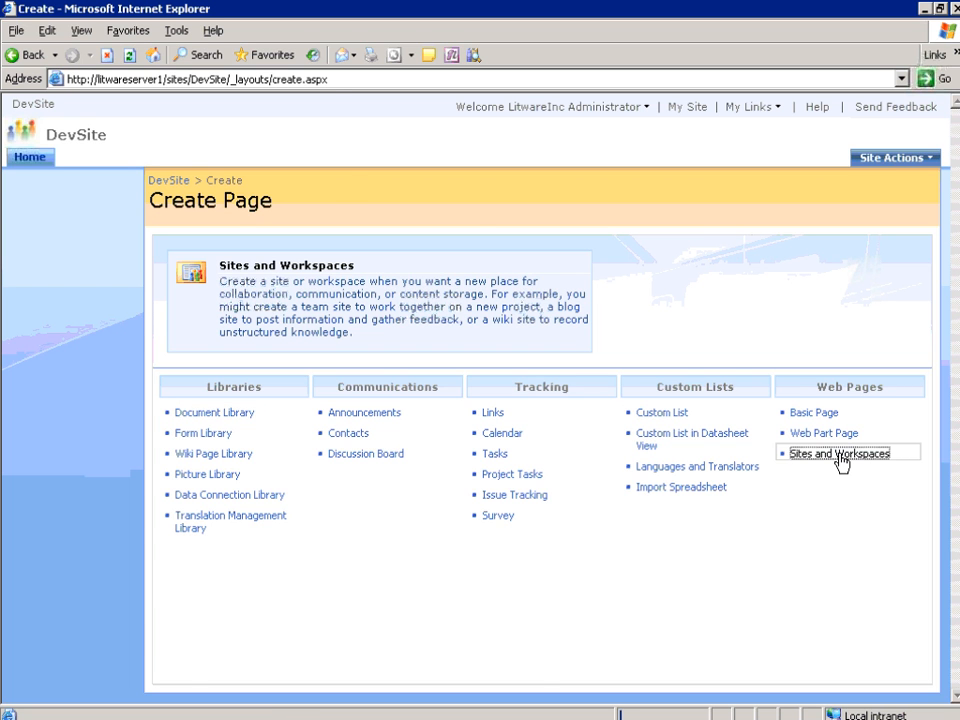
text(Child1)
key(Tab)
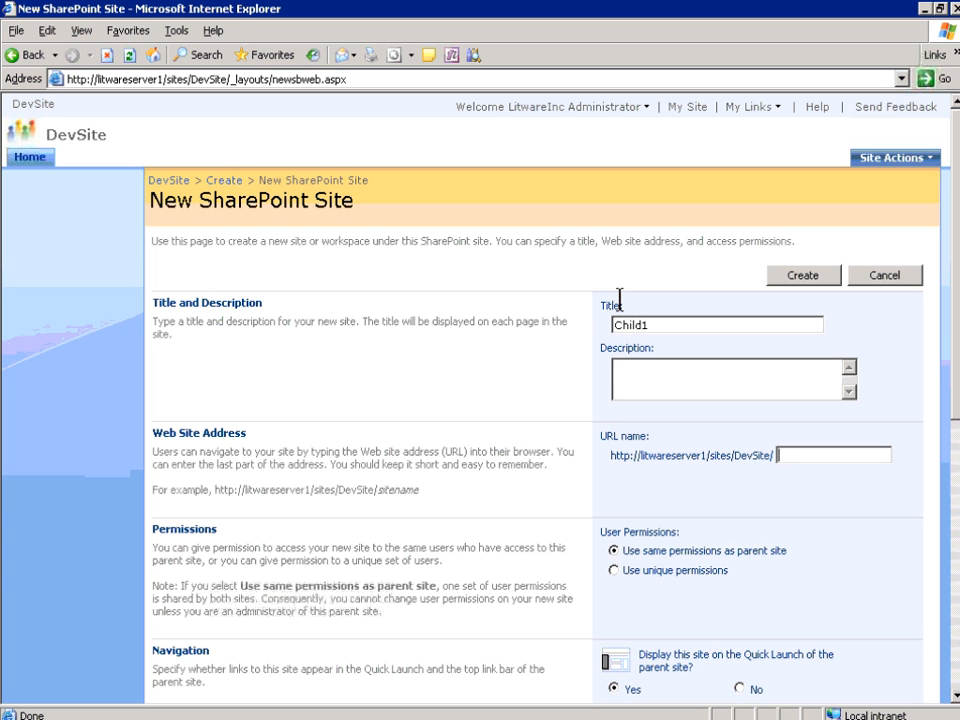
text(Child1)
click(800, 280)
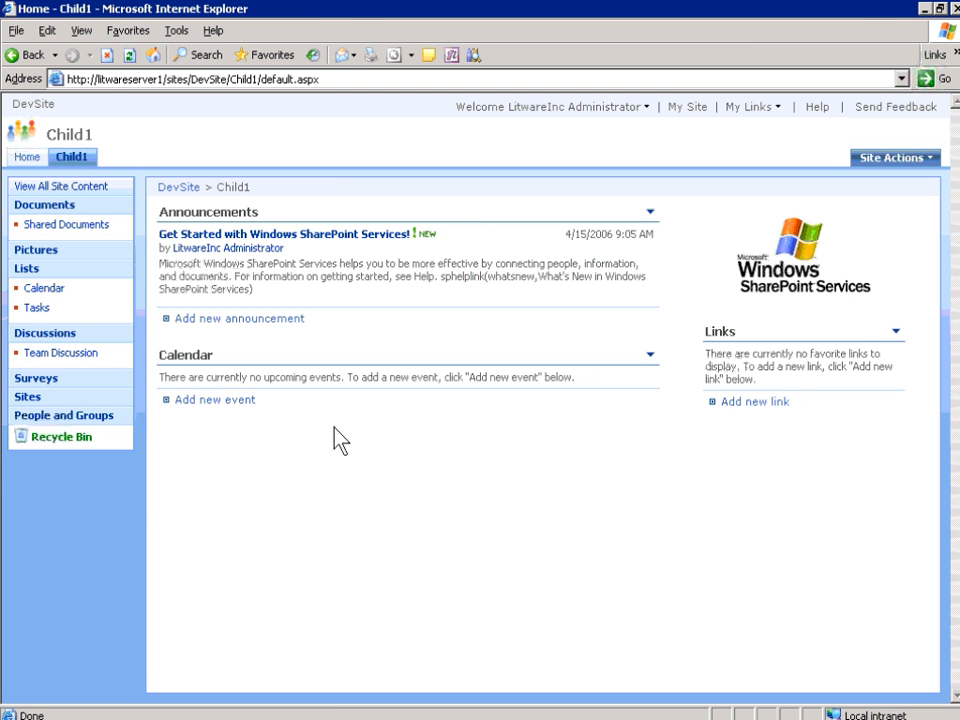
Create a document library named Client Documents on the Child1 site with the Microsoft Office Word document template
click(918, 160)
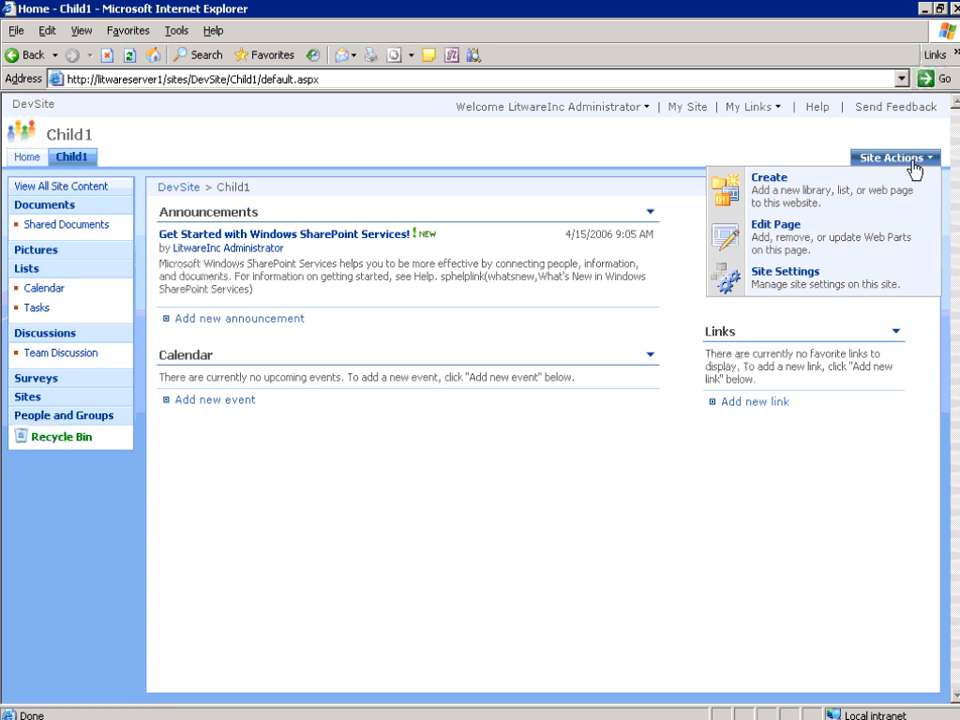
click(838, 197)
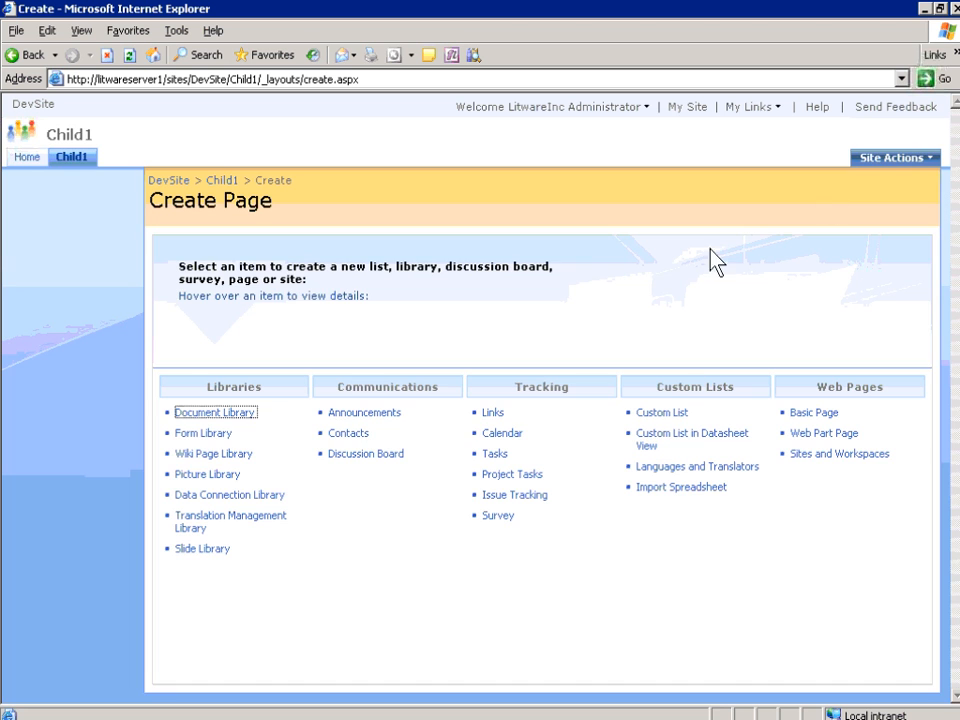
click(210, 412)
text(C)
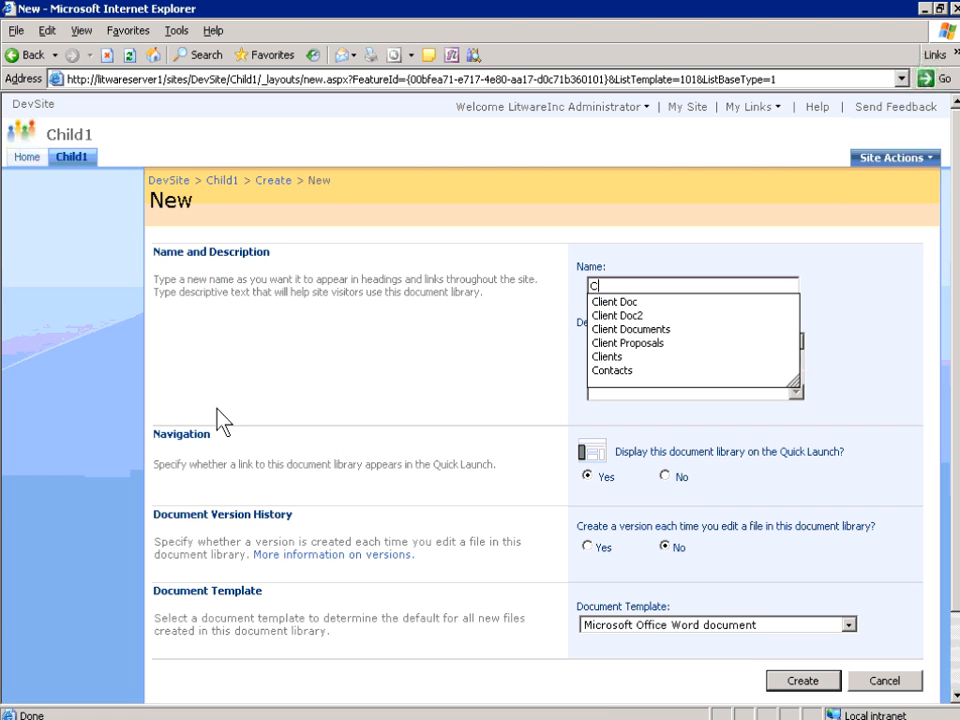
text(lient )
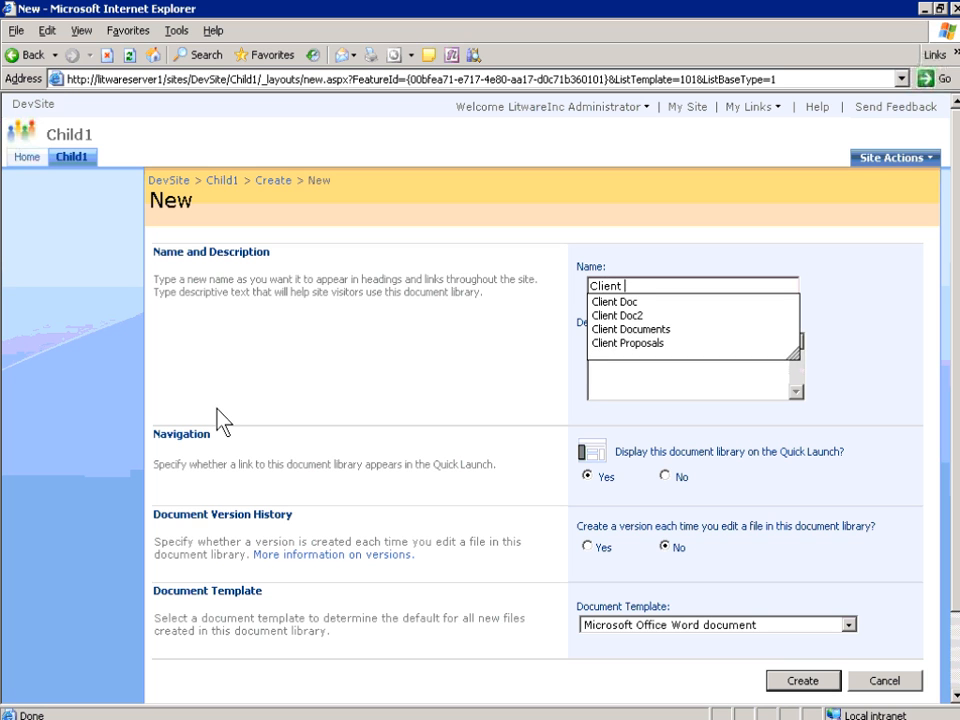
text(Documents)
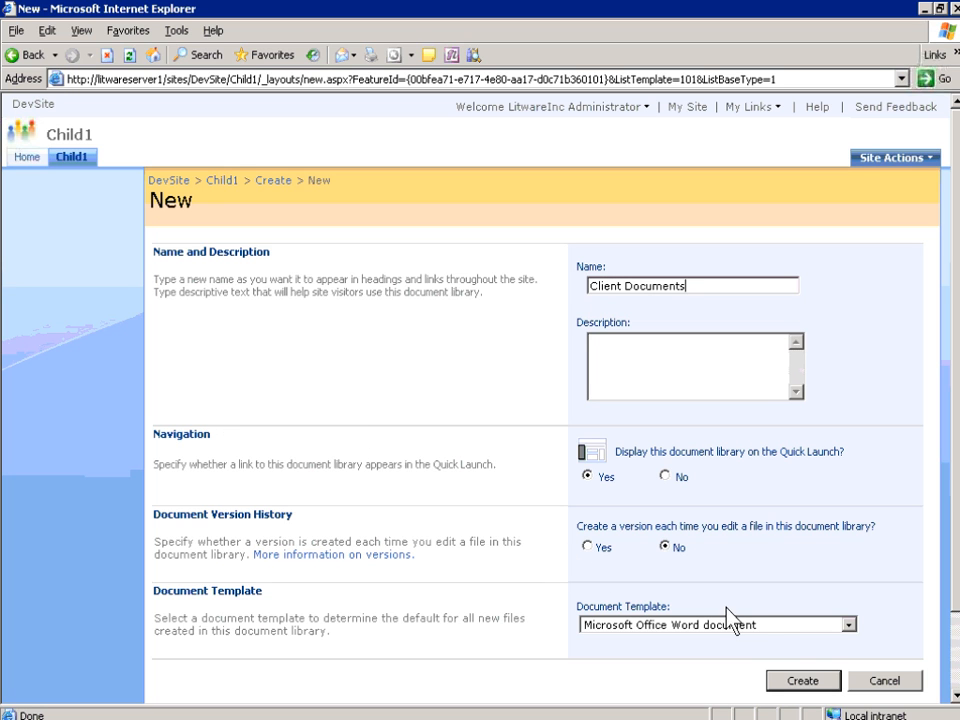
click(802, 681)
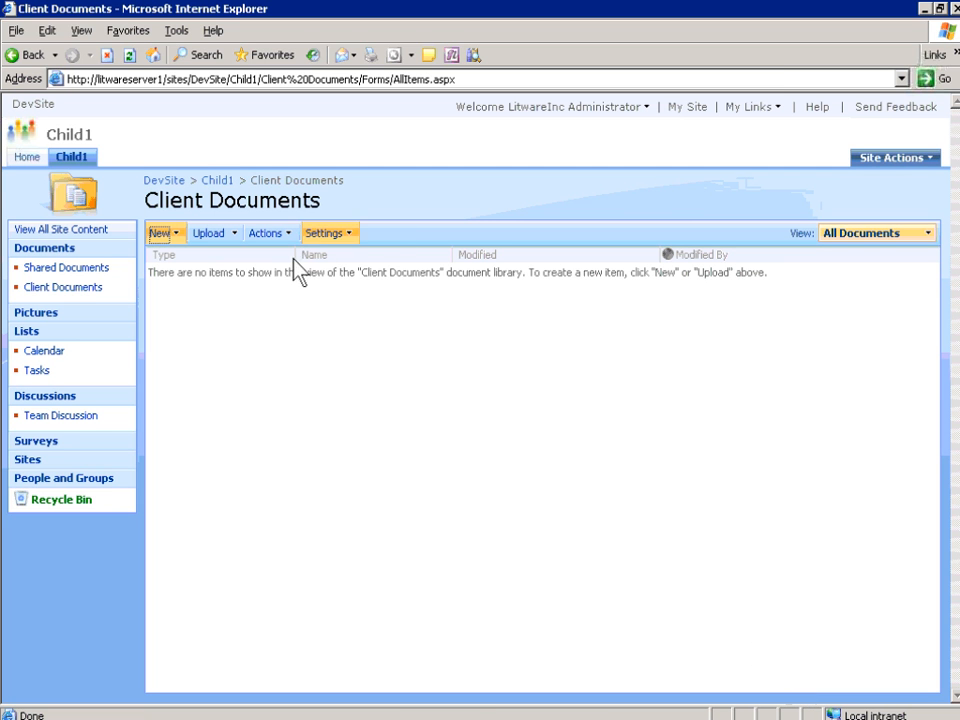
Add the Client site column from the Litware group to Child1's Client Documents library and its default view
click(350, 238)
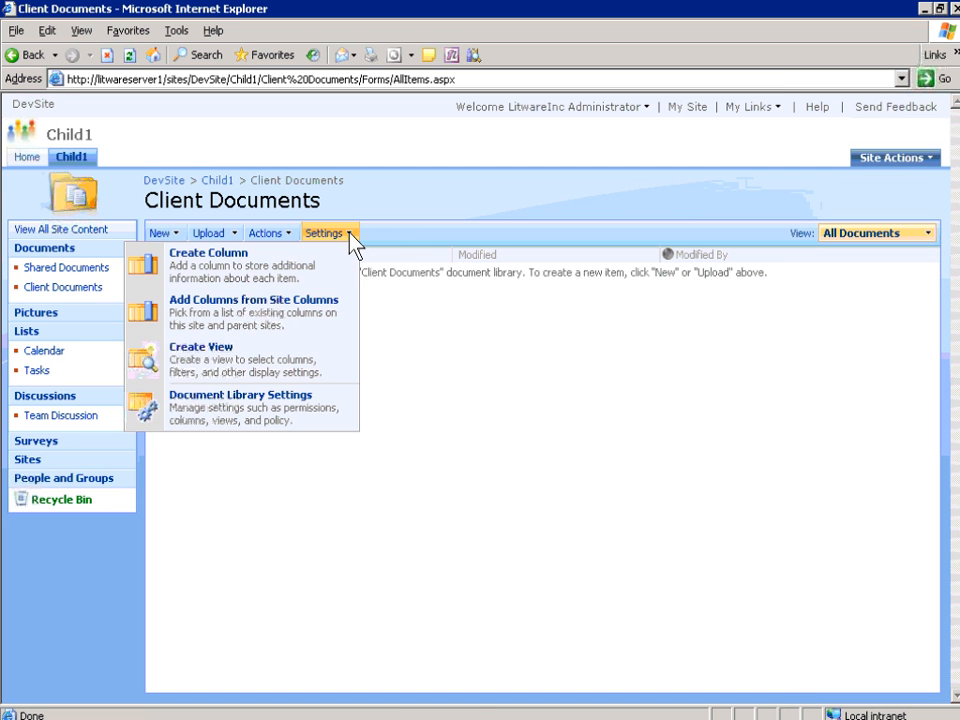
click(287, 403)
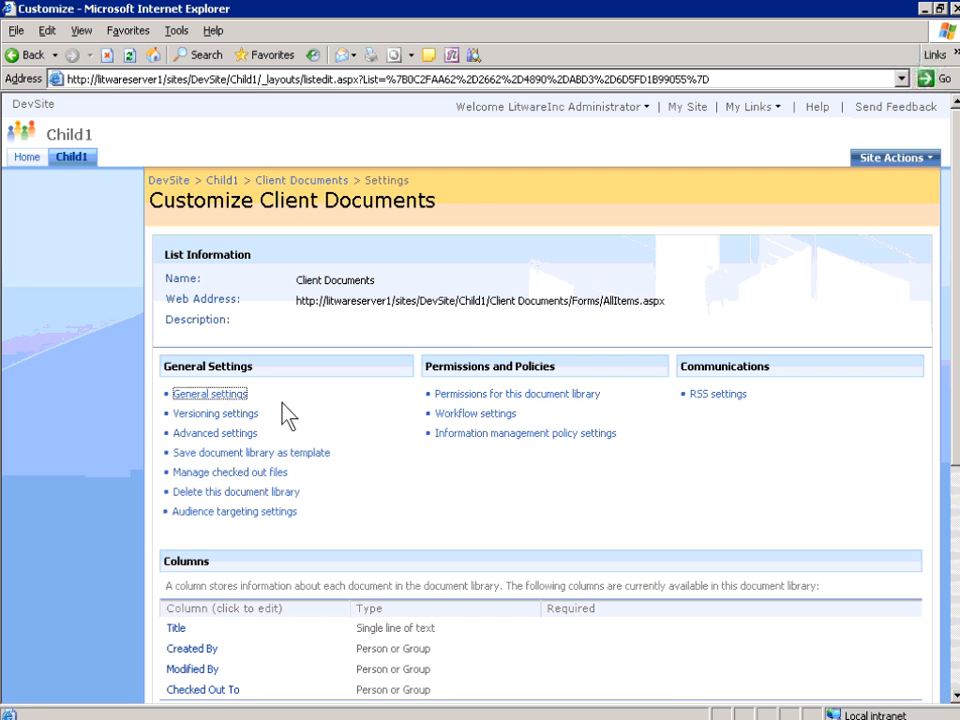
scroll(320, 476, down, 3)
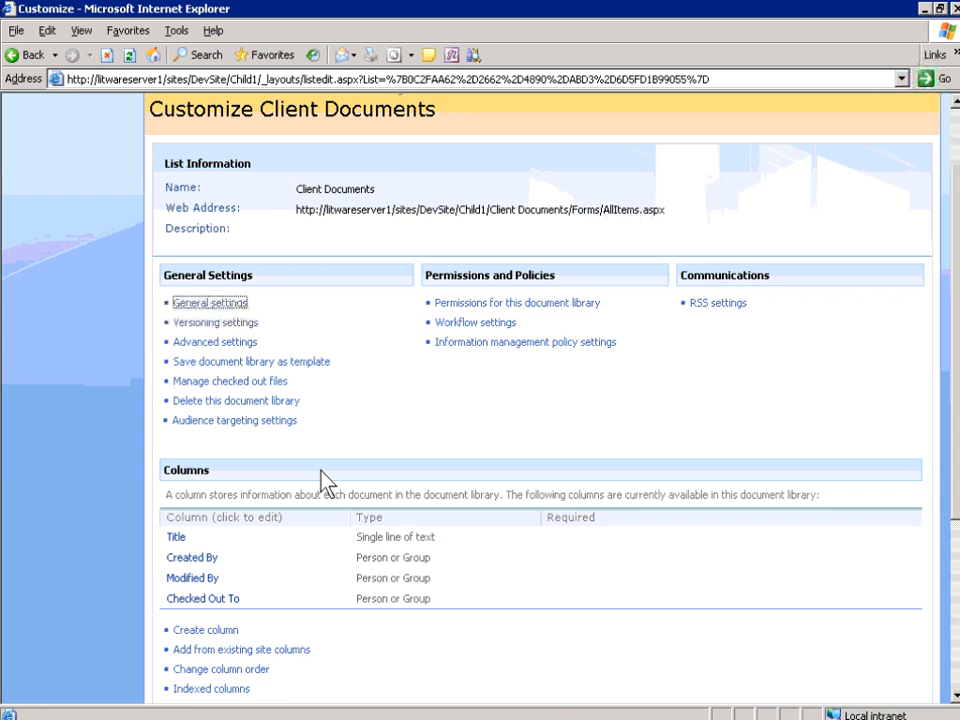
click(274, 558)
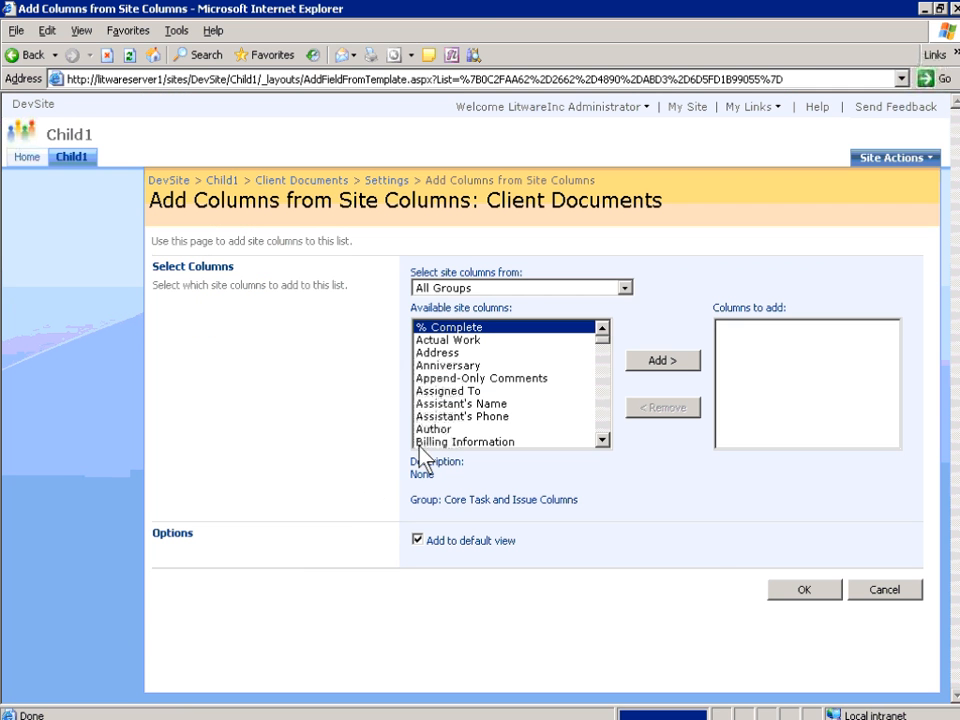
click(456, 287)
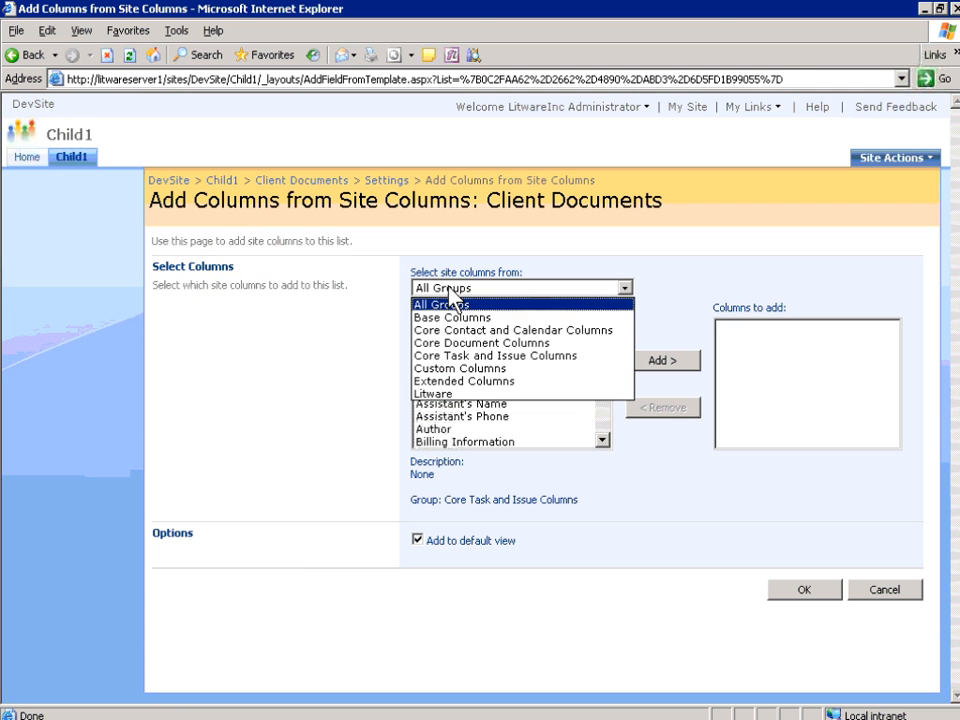
click(440, 394)
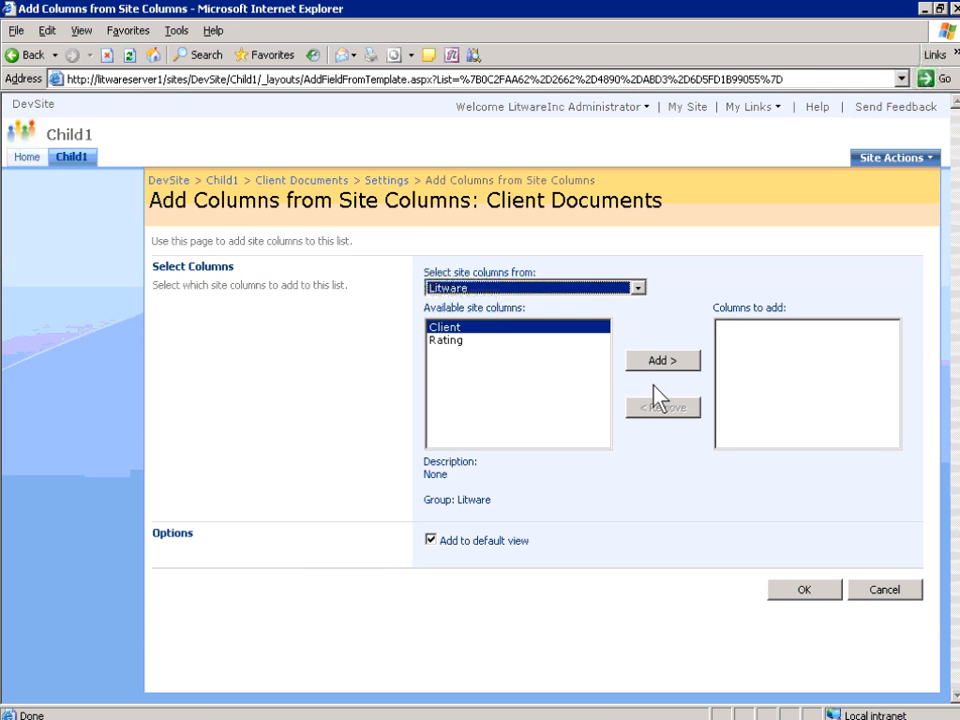
click(662, 361)
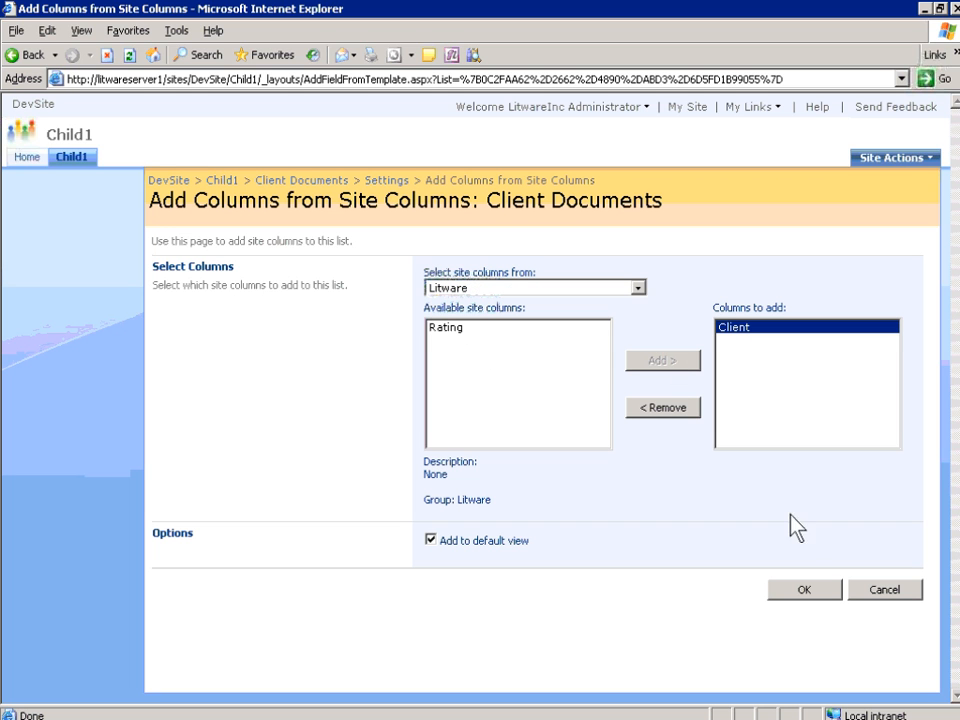
click(805, 590)
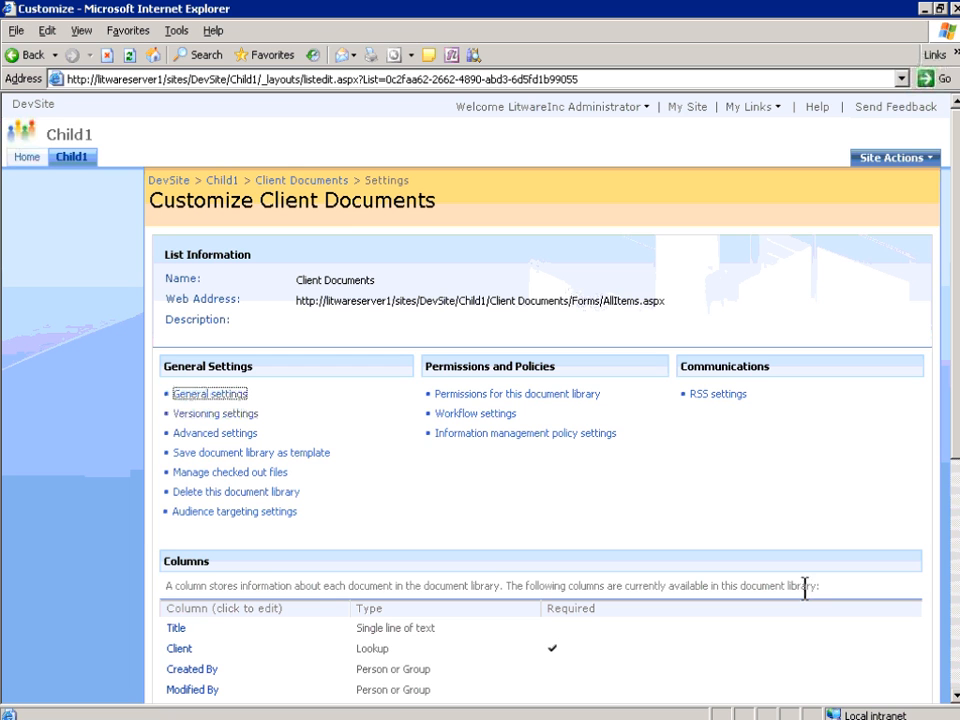
Upload Contoso Sales Presentation.pptx from the LitwareDocuments folder to Child1's Client Documents library
click(302, 181)
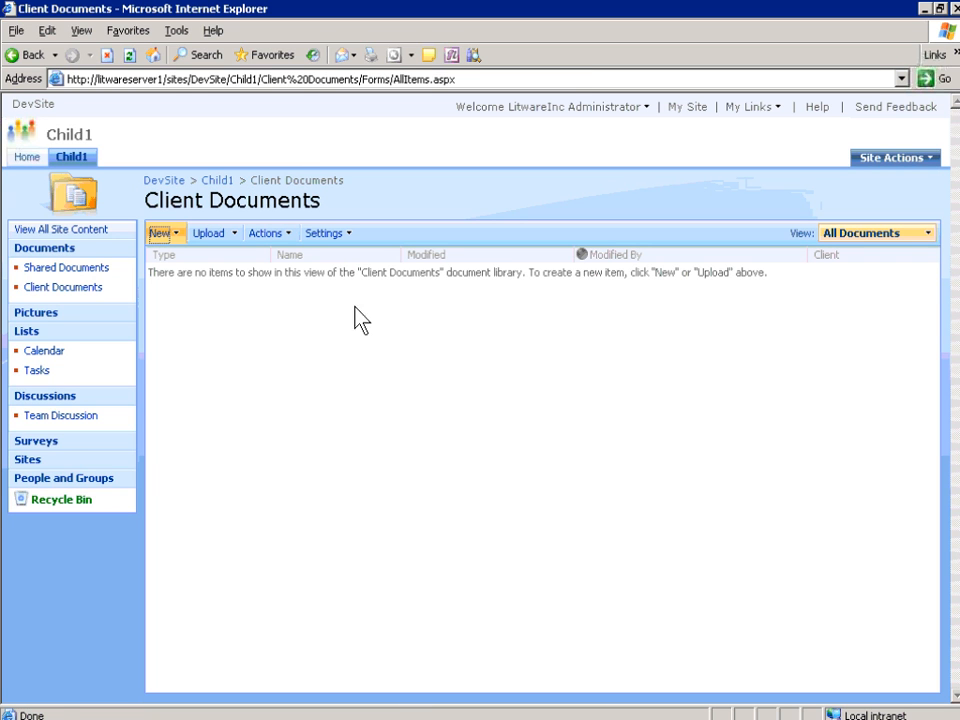
click(209, 233)
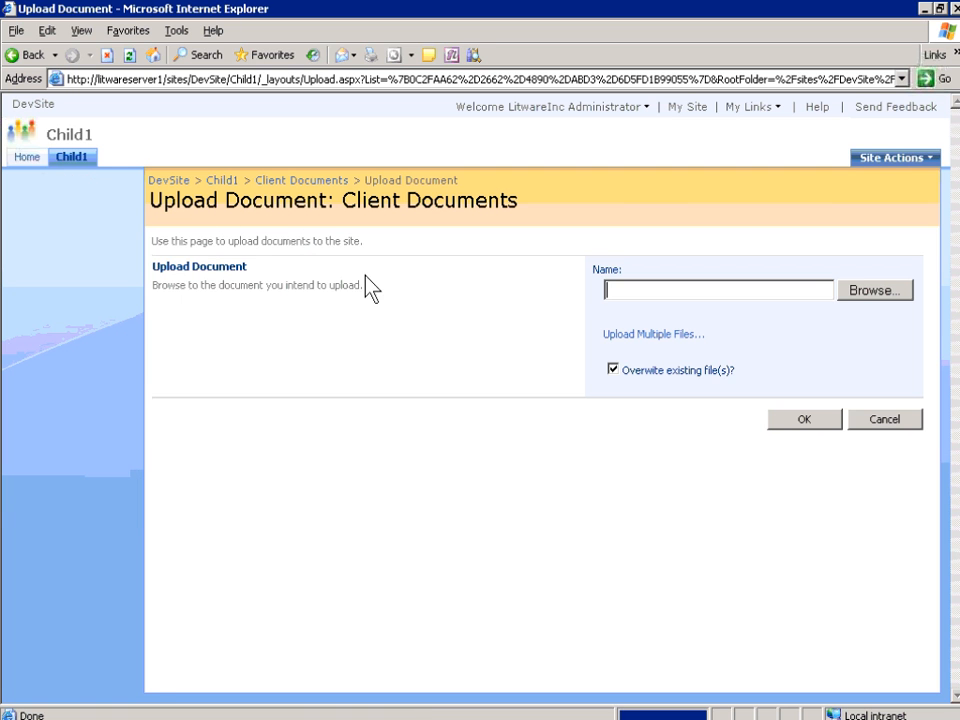
click(872, 291)
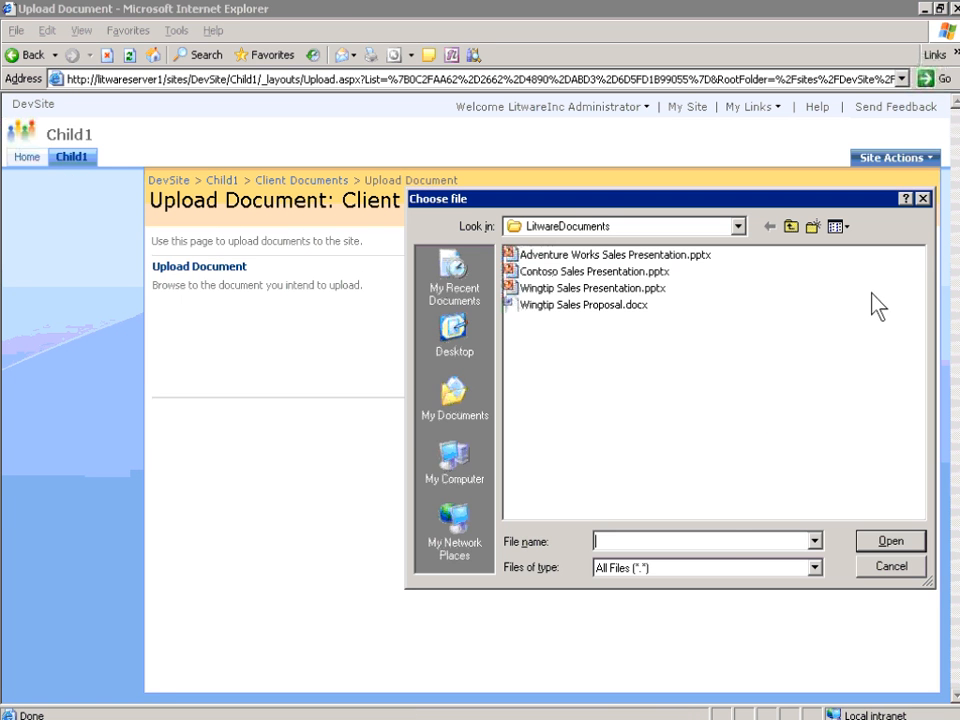
double_click(589, 274)
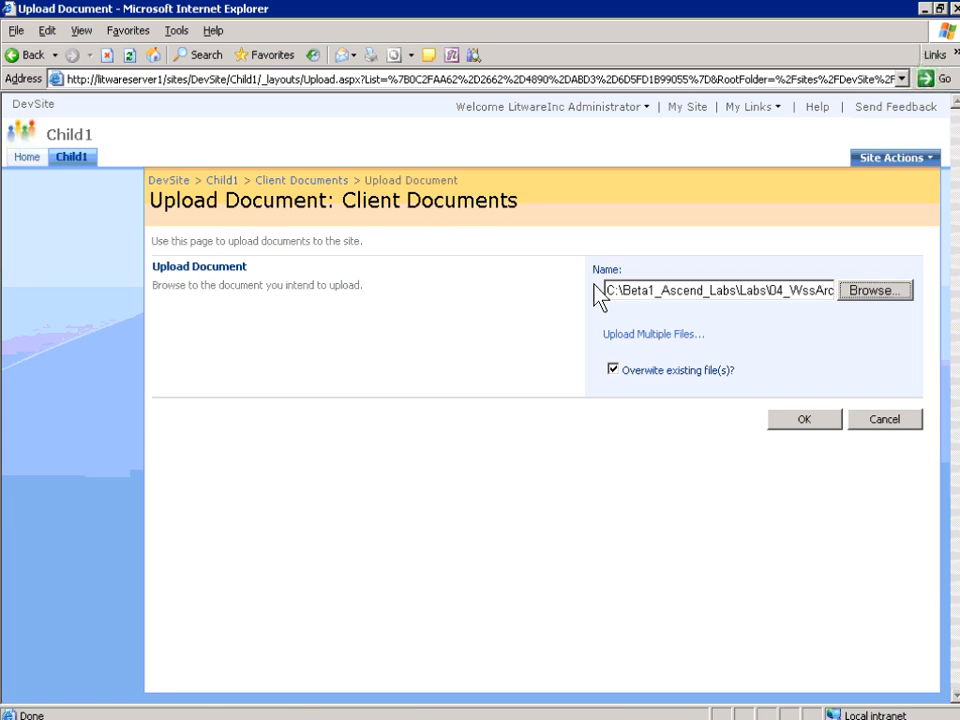
click(806, 420)
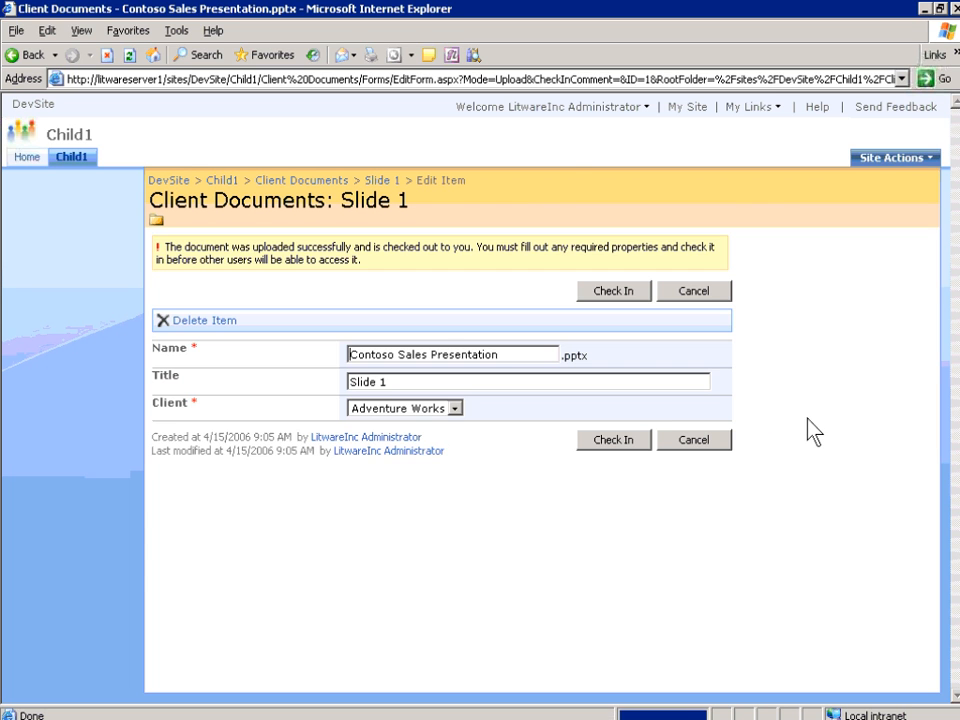
Set the uploaded presentation's Client to Contoso and check the document in
click(455, 408)
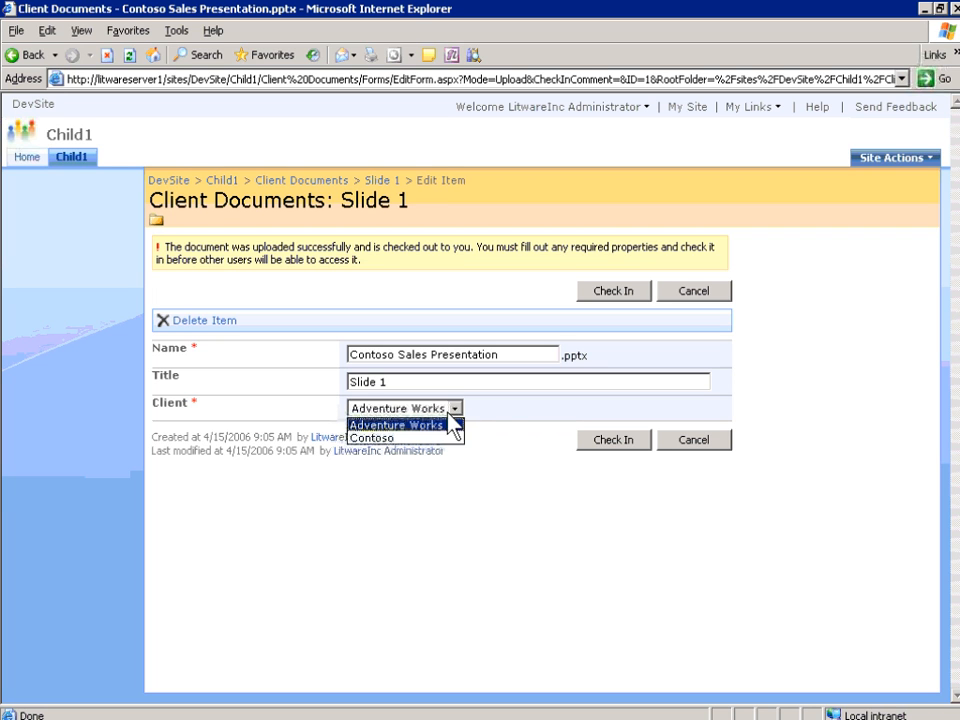
click(430, 438)
click(455, 409)
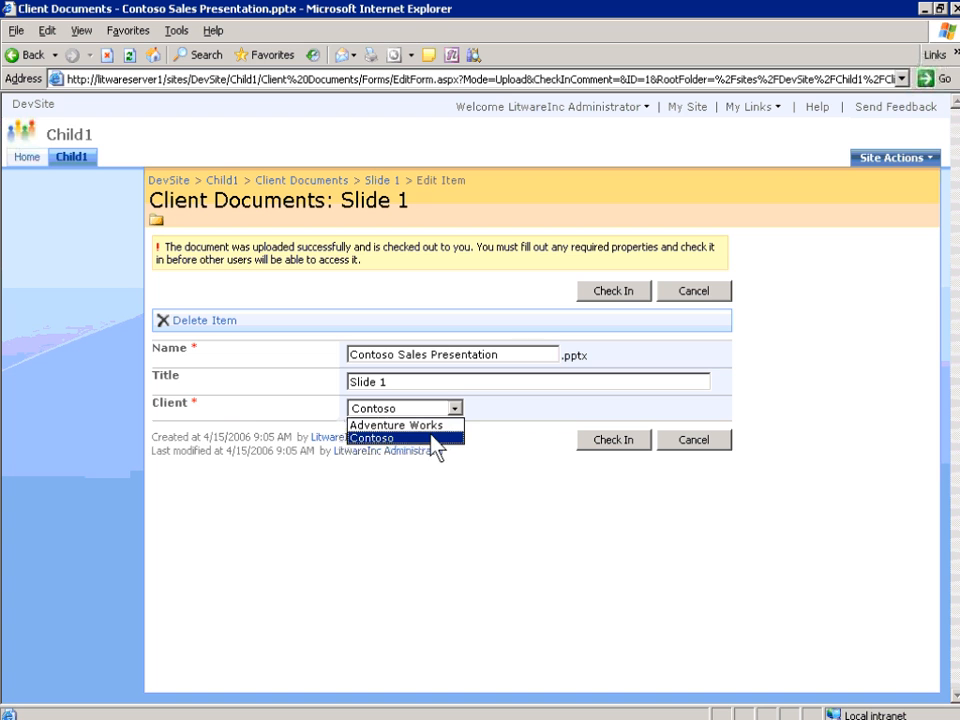
click(433, 438)
click(613, 444)
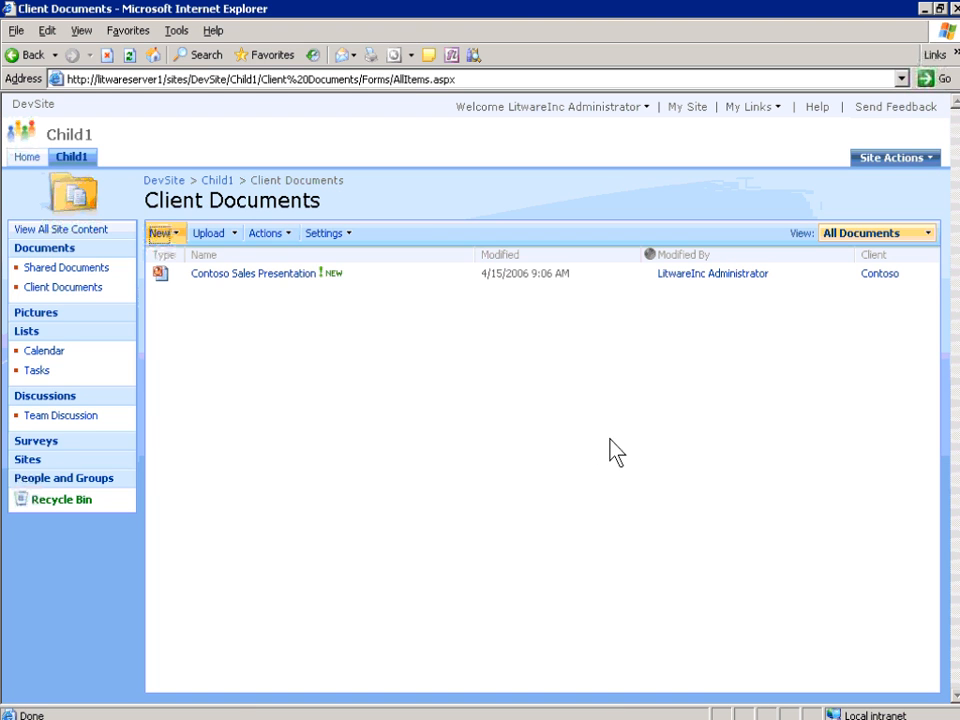
Add a new item to DevSite's Clients list with the client Wingtip Toys and the Good rating
click(28, 160)
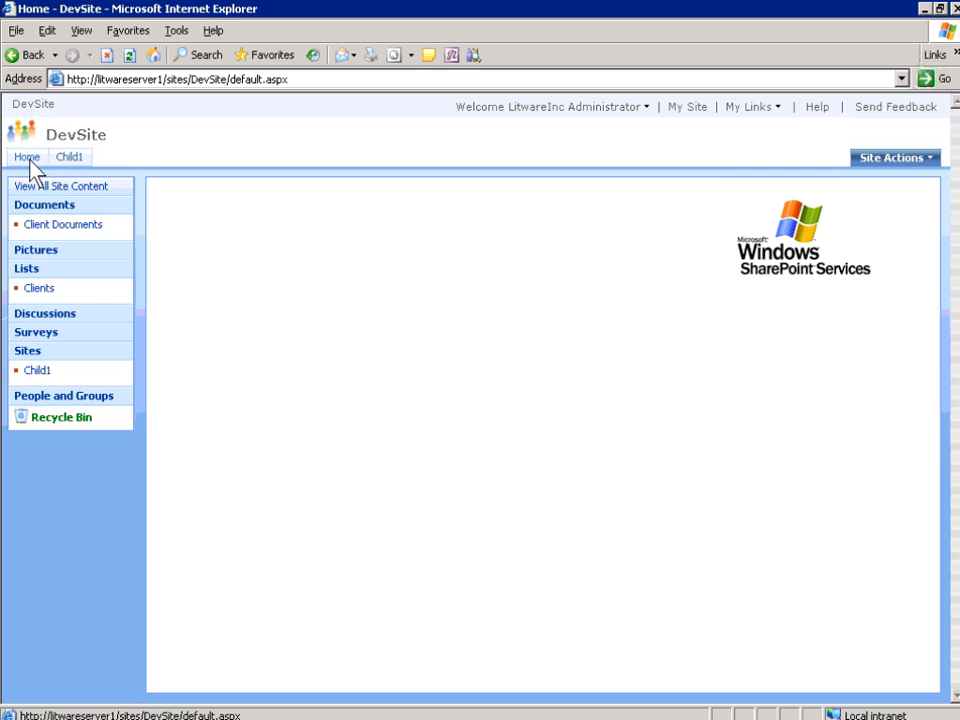
click(55, 292)
click(158, 233)
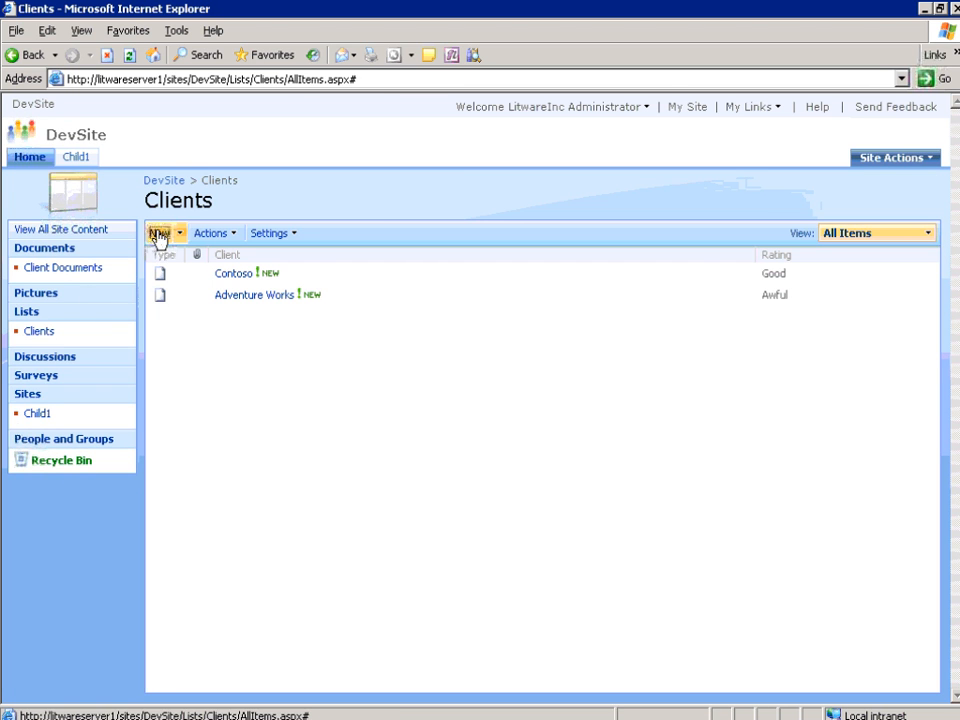
text(W)
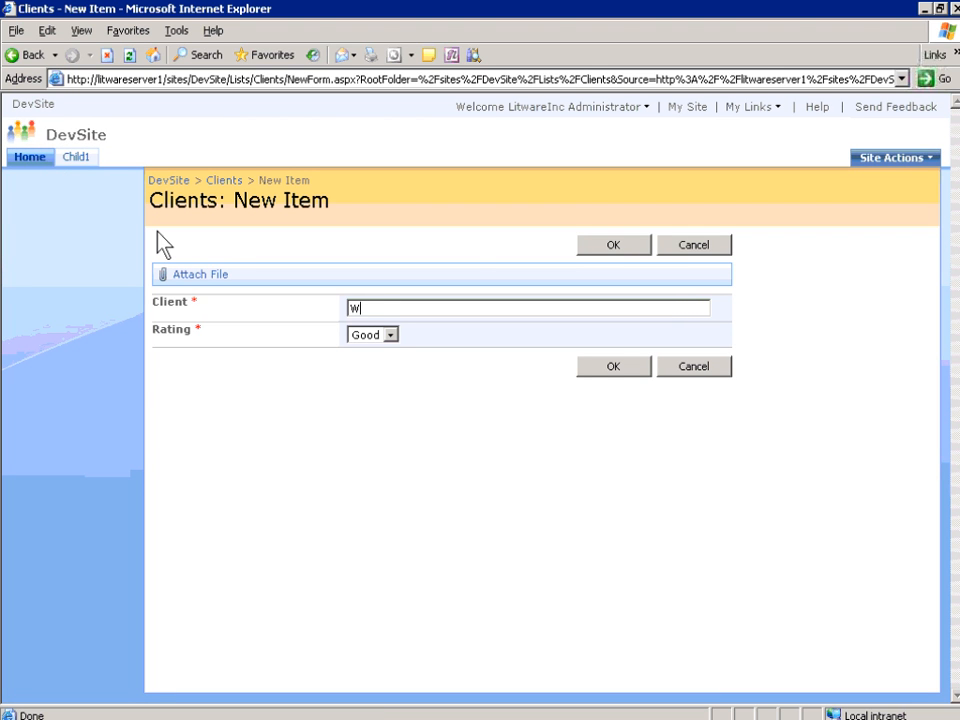
text(ingtip Toys)
click(615, 370)
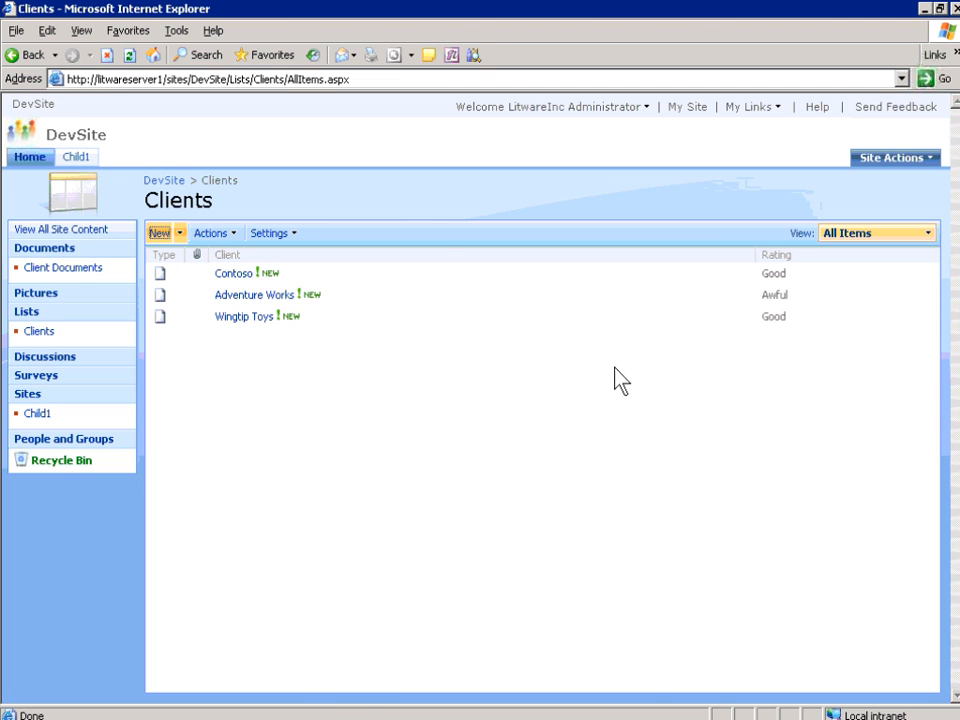
Upload Wingtip Sales Presentation.pptx to Child1's Client Documents library and open the choices for its Client property
click(77, 161)
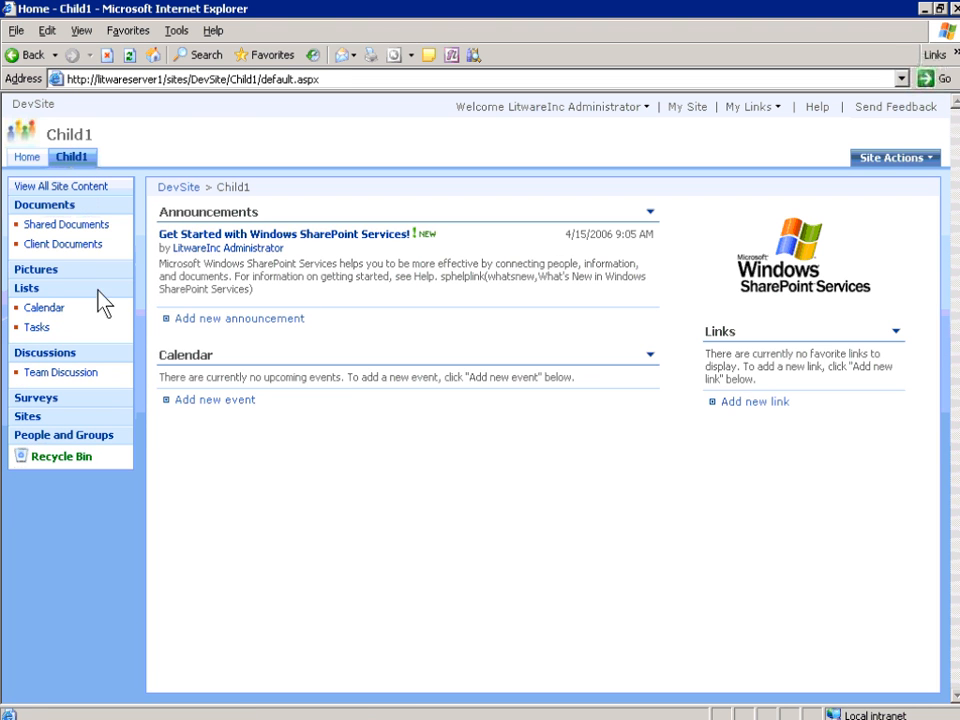
click(55, 246)
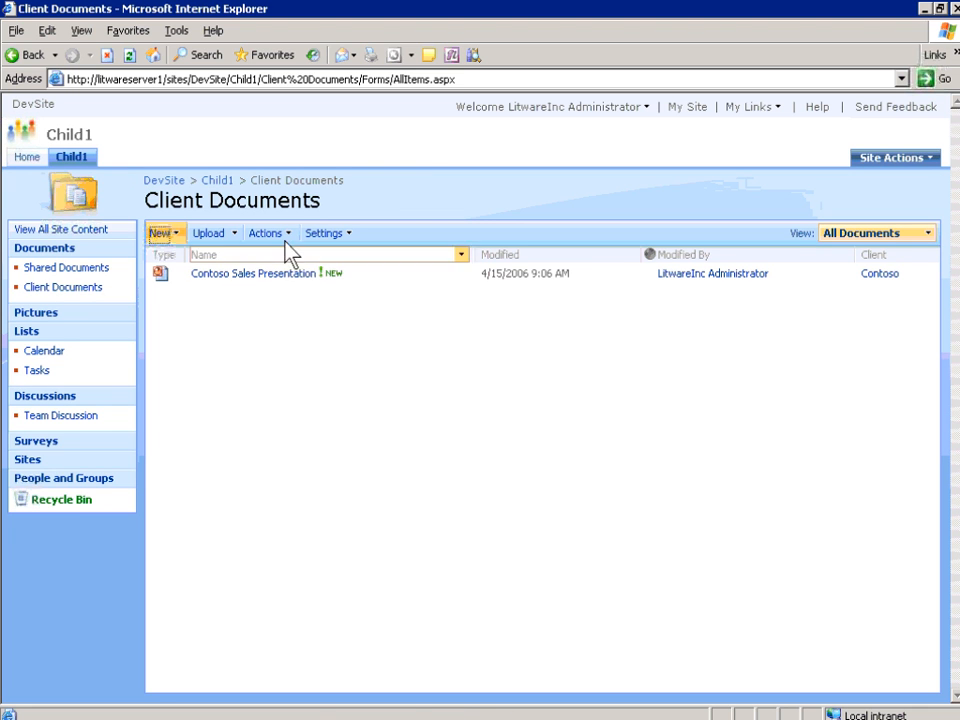
click(210, 236)
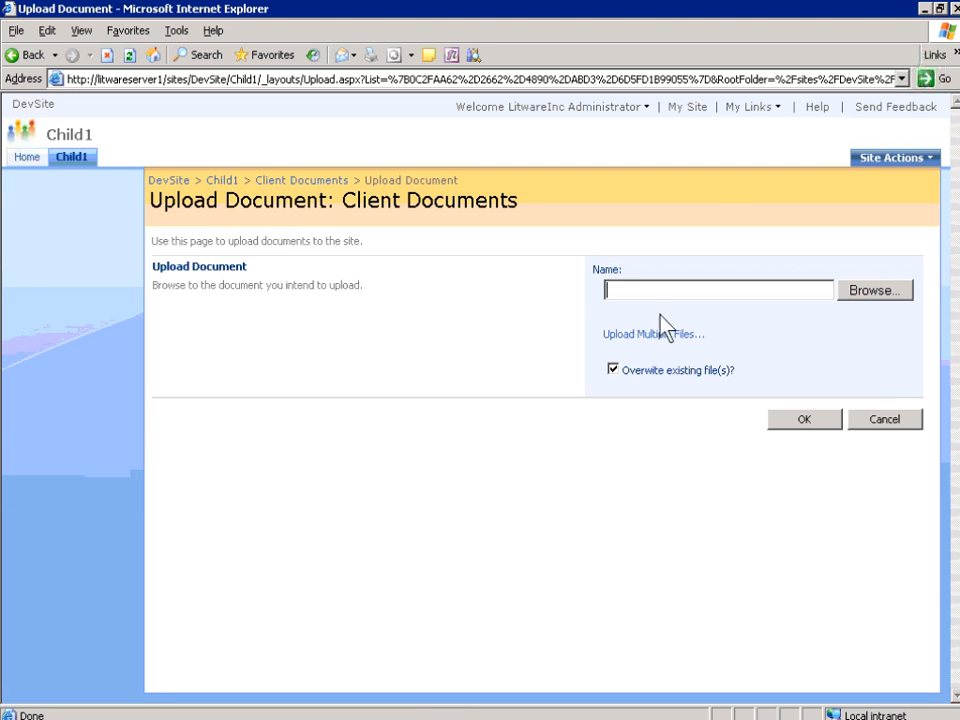
click(879, 290)
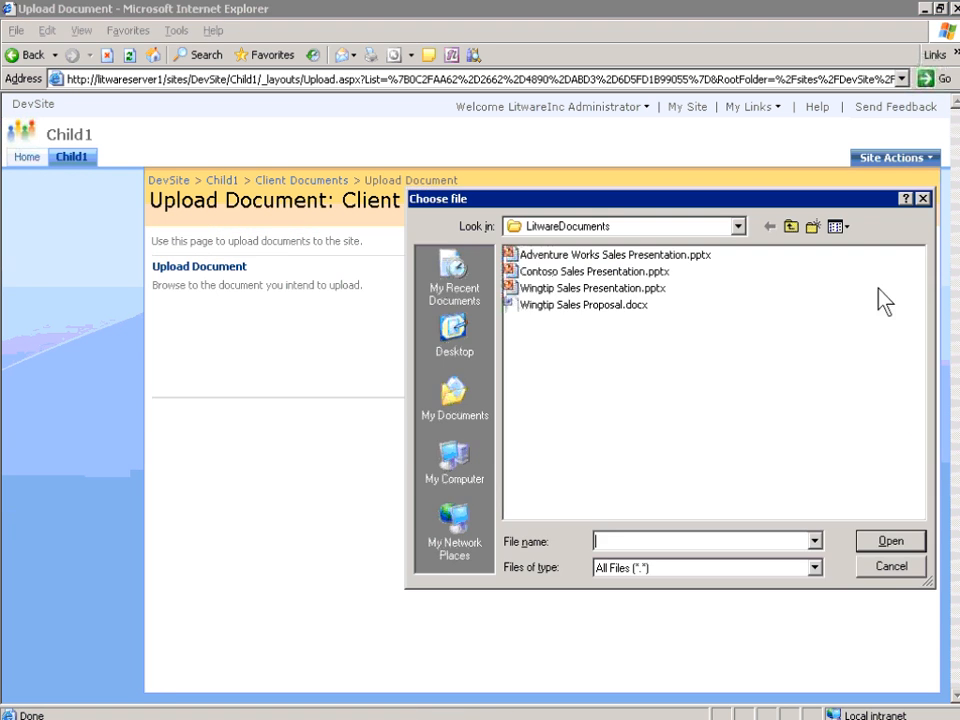
double_click(532, 292)
click(799, 422)
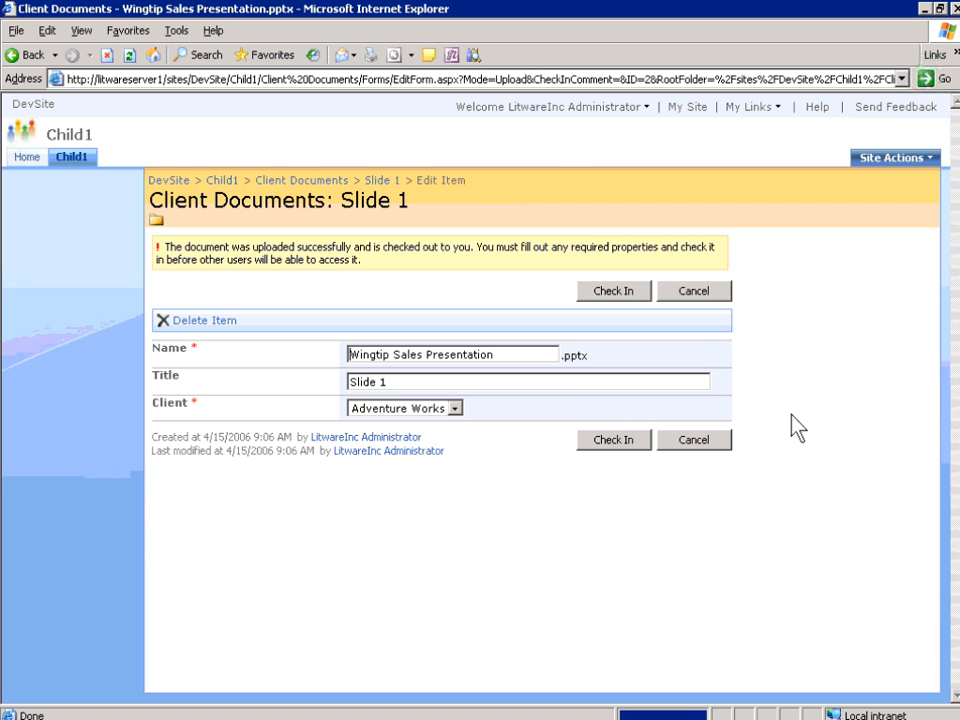
click(455, 410)
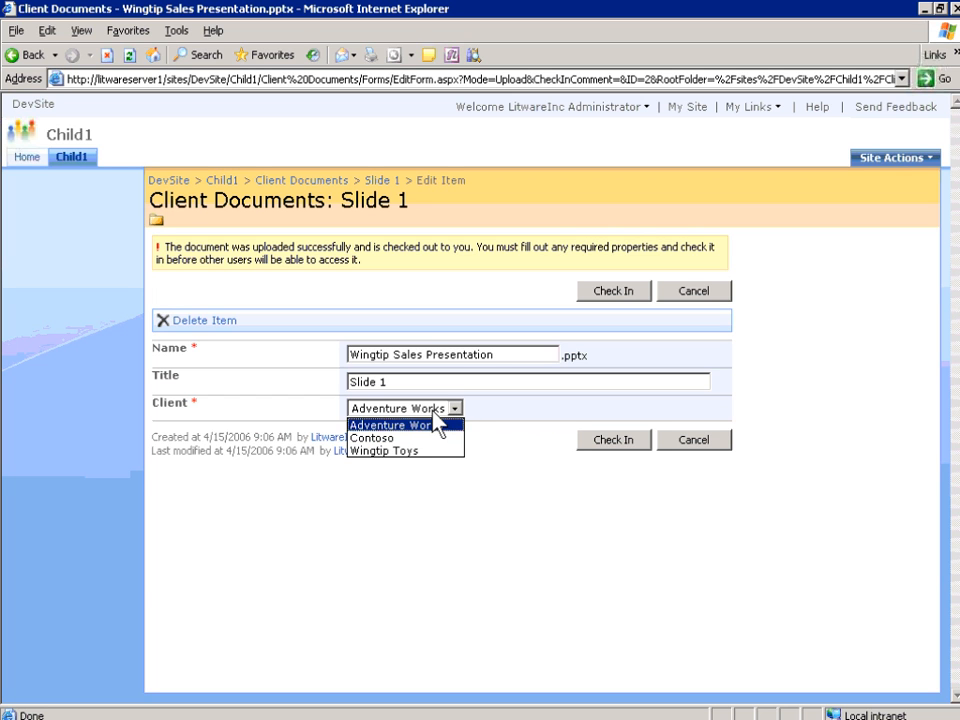